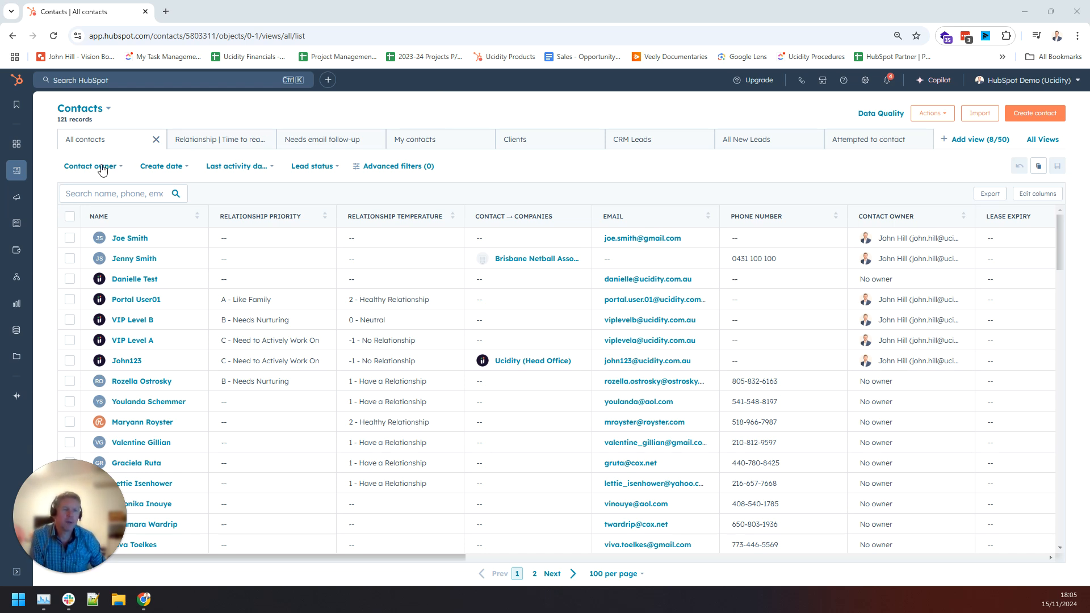
# Open the new-contact form and close it without saving.
pyautogui.moveTo(17, 171)
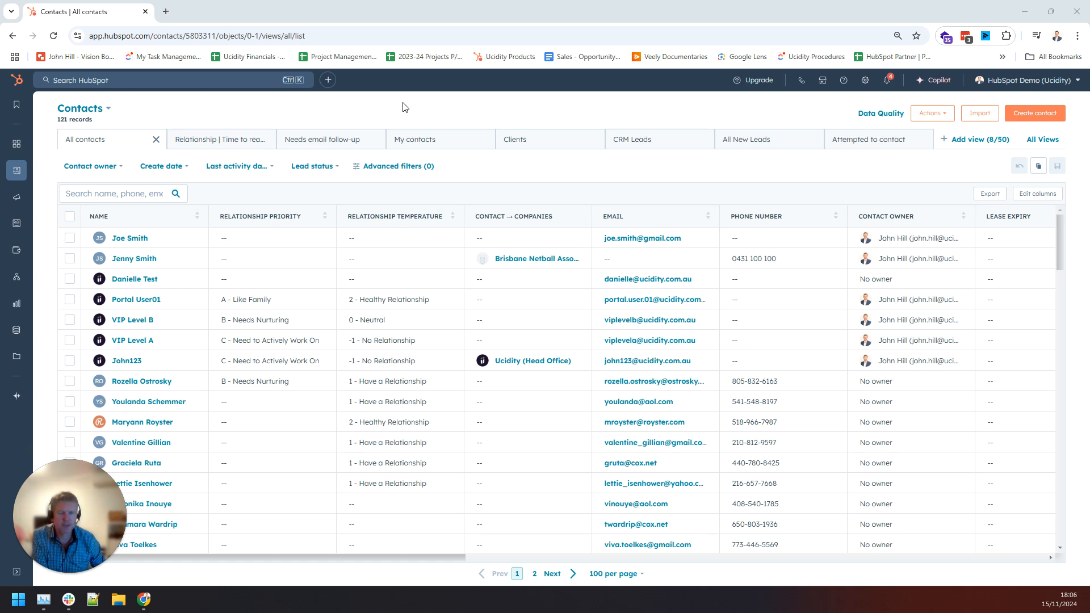
pyautogui.click(1033, 113)
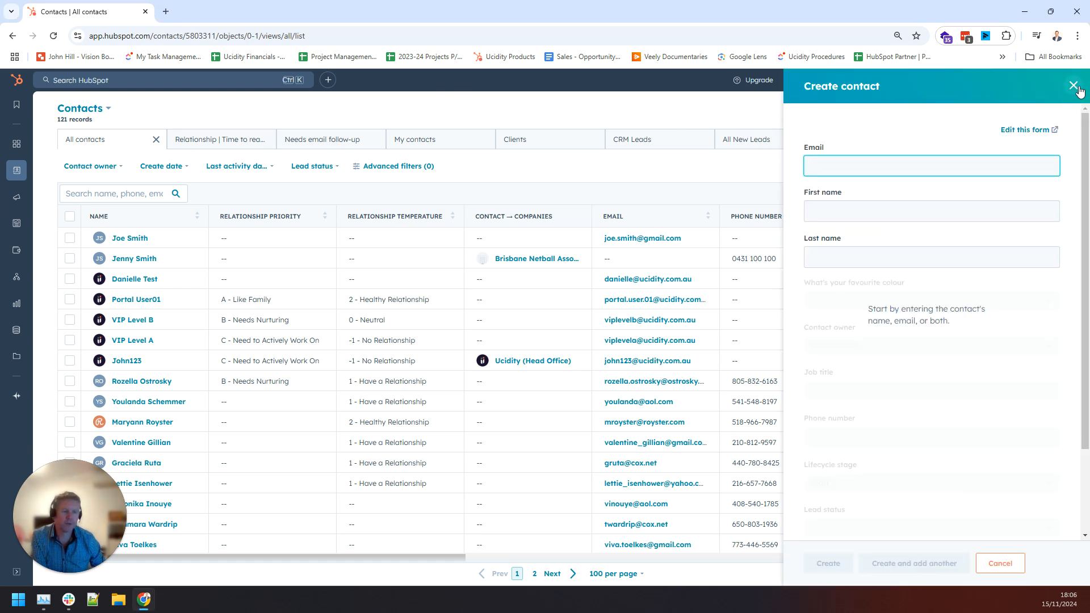
pyautogui.click(1074, 88)
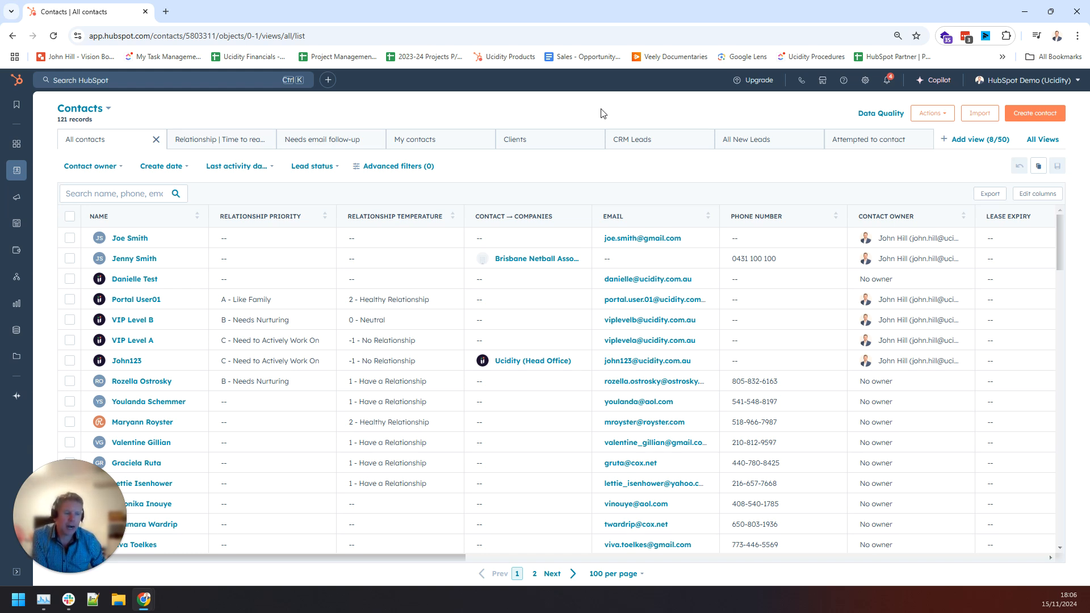
pyautogui.moveTo(63, 467); pyautogui.dragTo(1012, 435)
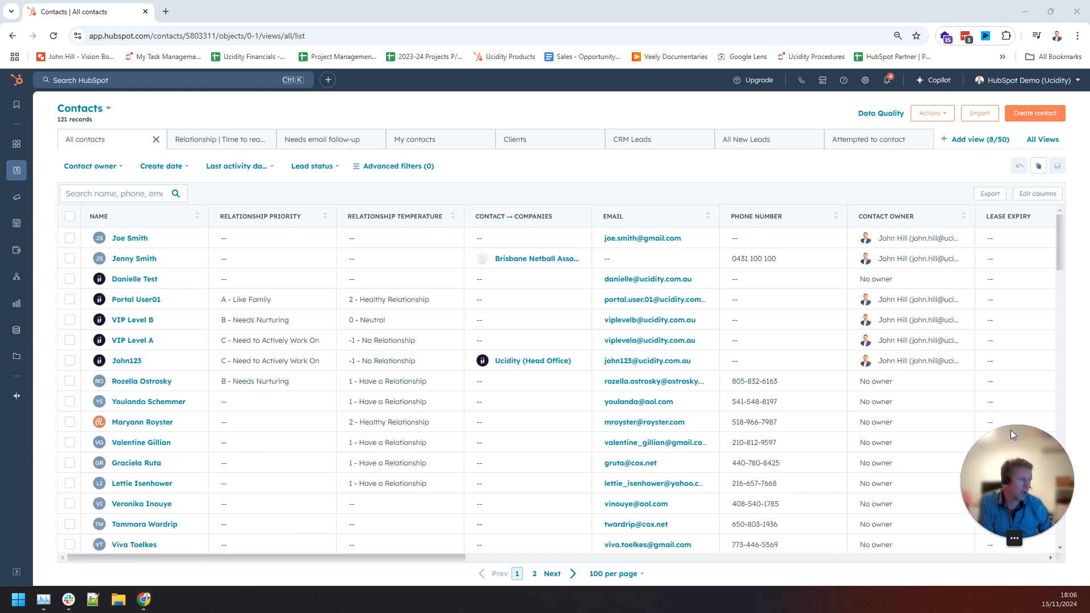
# Search the contacts by the contact's name and open the matching record with its 12 deals.
pyautogui.click(137, 192)
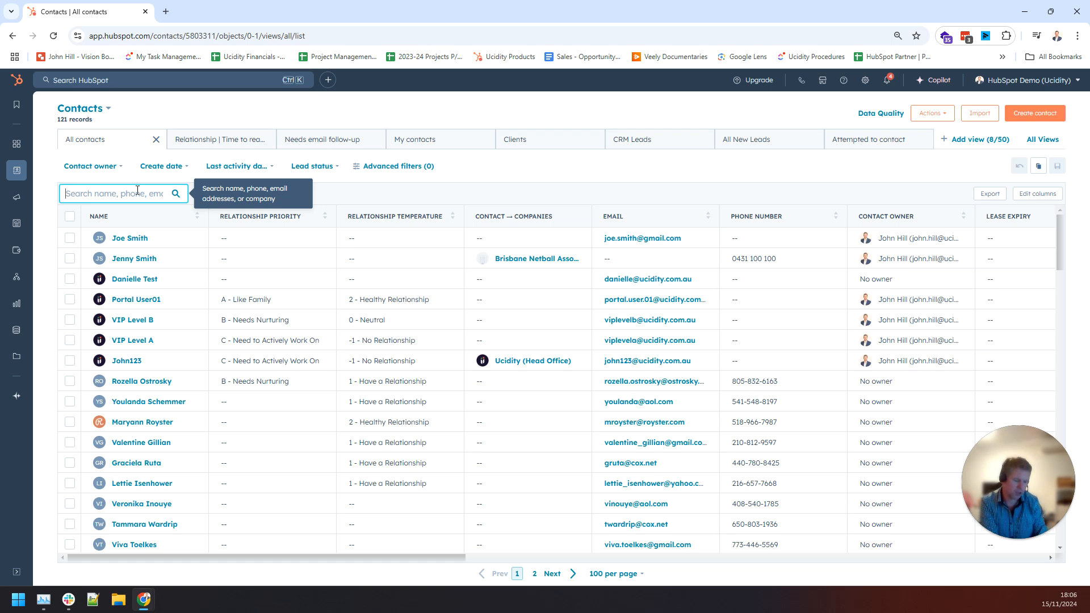
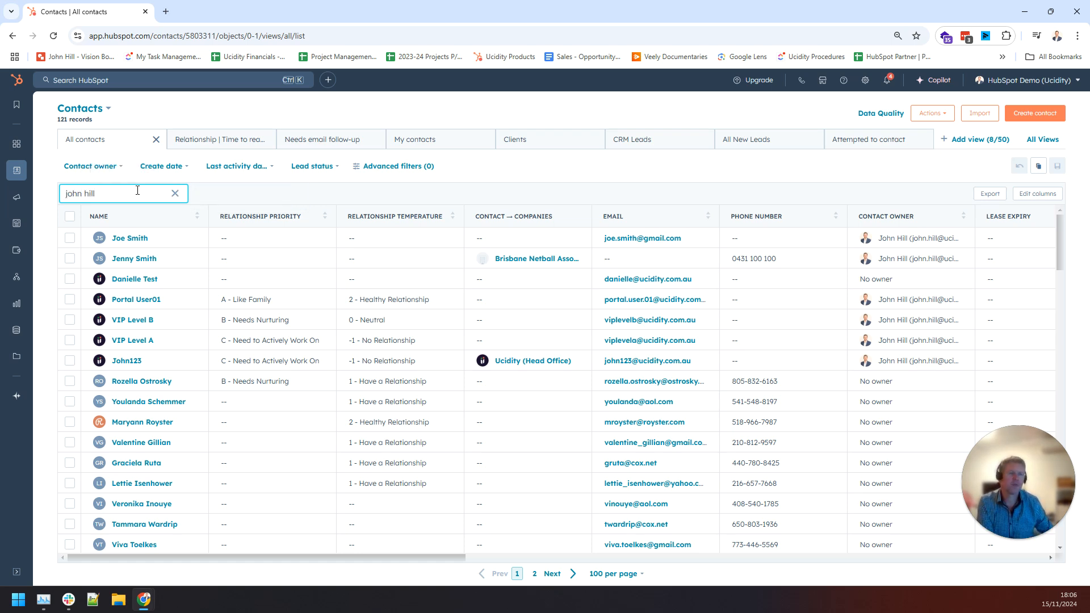
pyautogui.click(142, 239)
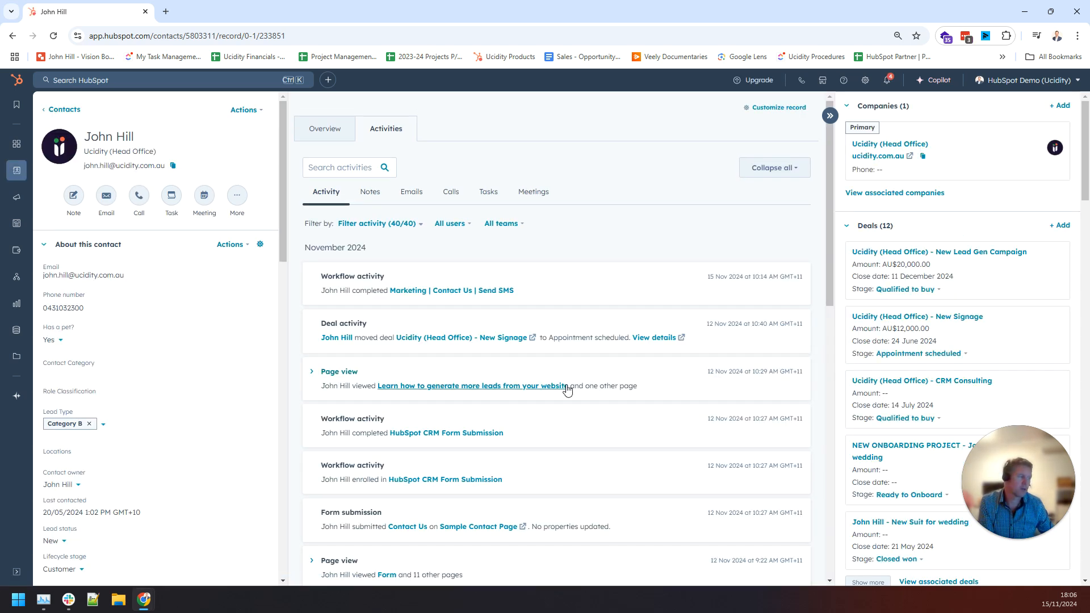
pyautogui.moveTo(1020, 433); pyautogui.dragTo(1025, 452)
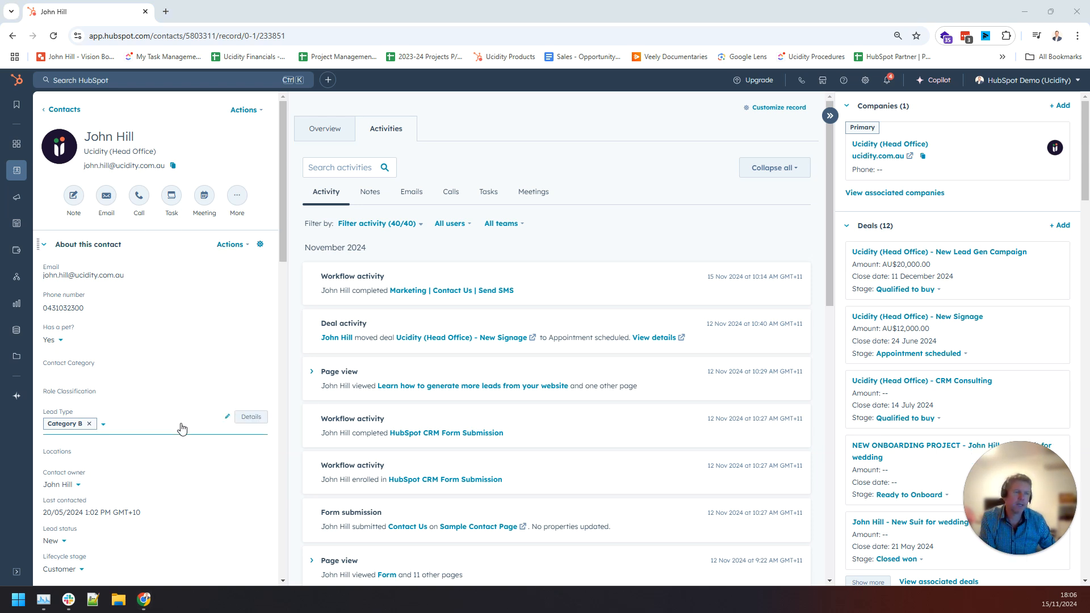
pyautogui.scroll(-3, 180, 428)
pyautogui.scroll(2, 180, 428)
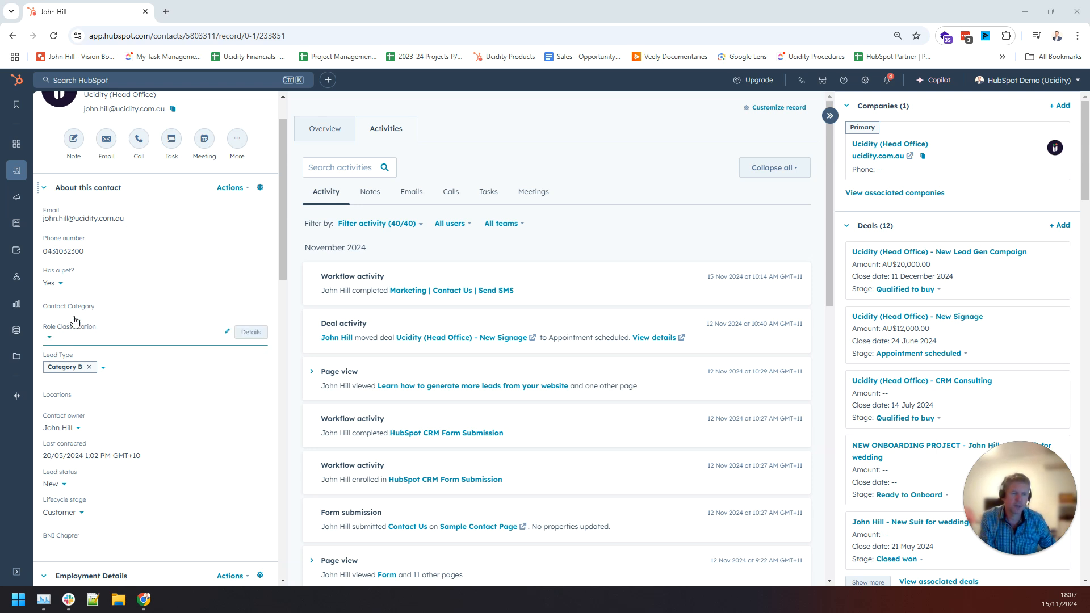
pyautogui.click(50, 312)
pyautogui.scroll(-1, 214, 411)
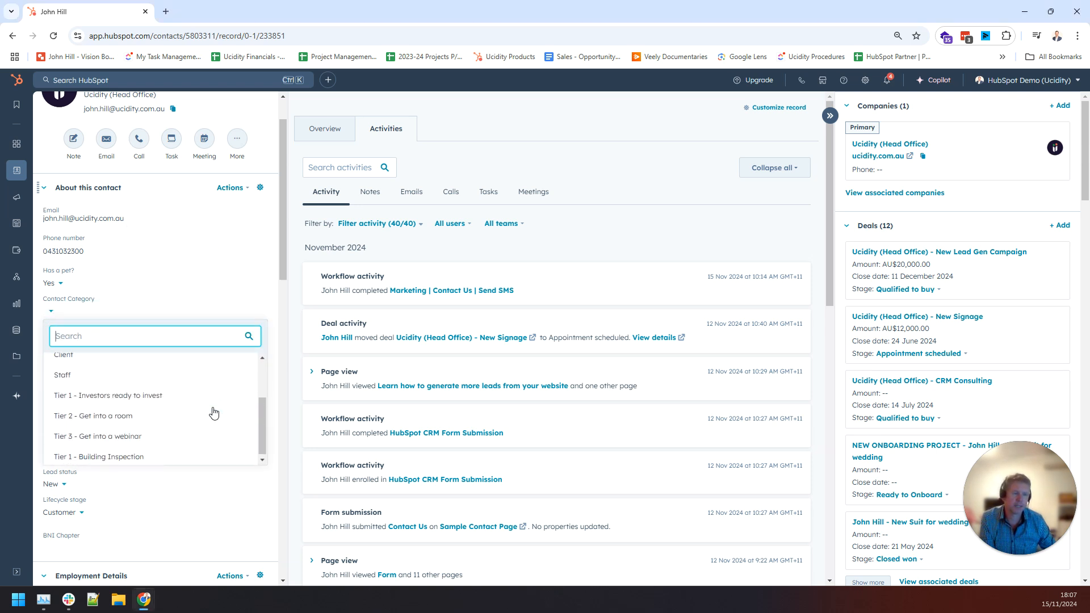
pyautogui.scroll(2, 214, 410)
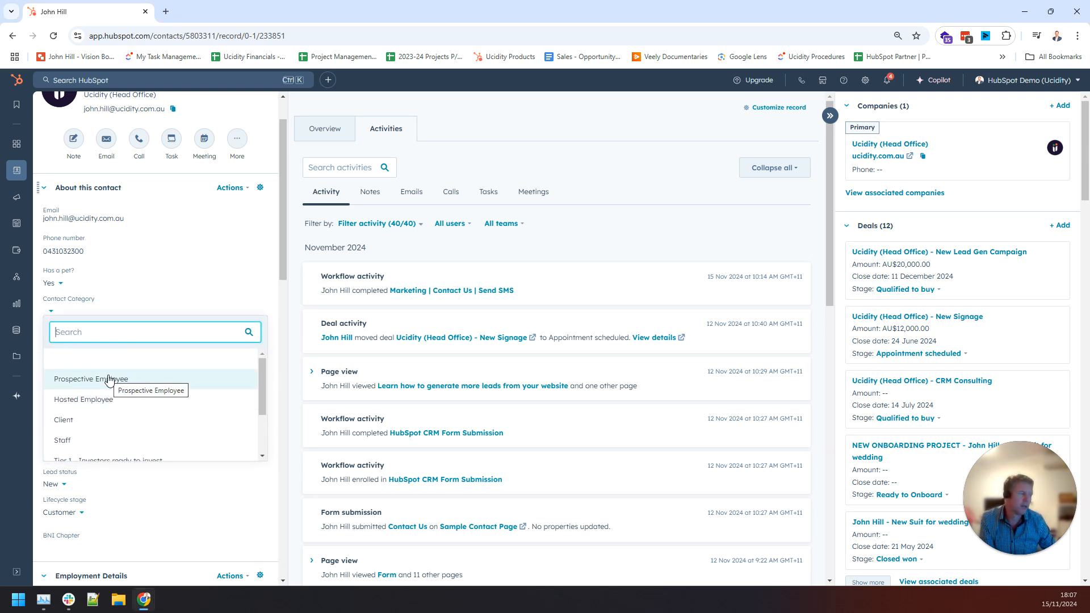
pyautogui.scroll(-1, 197, 414)
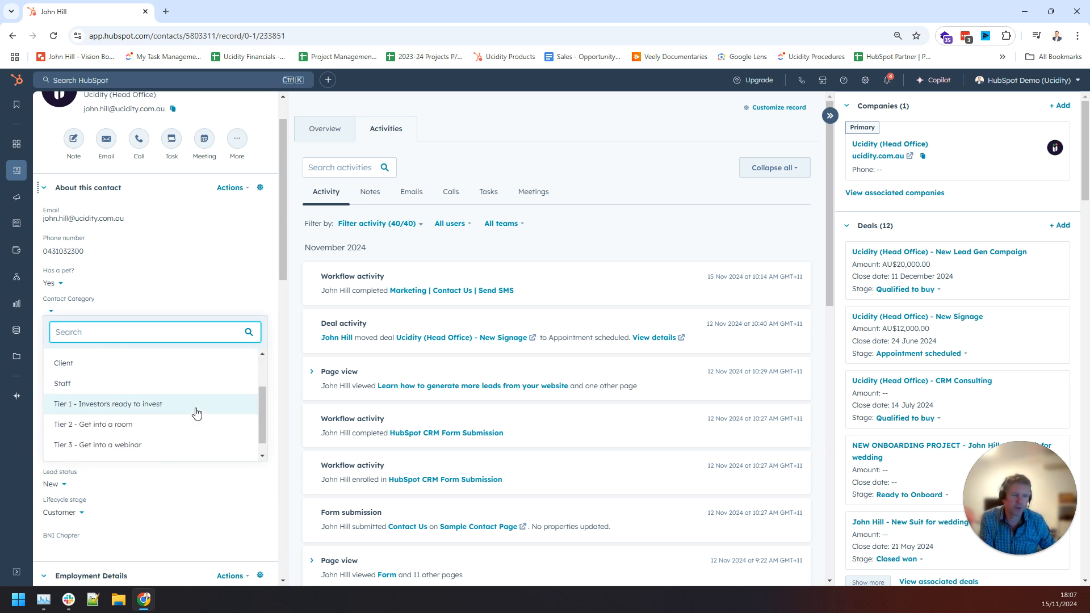
pyautogui.click(41, 375)
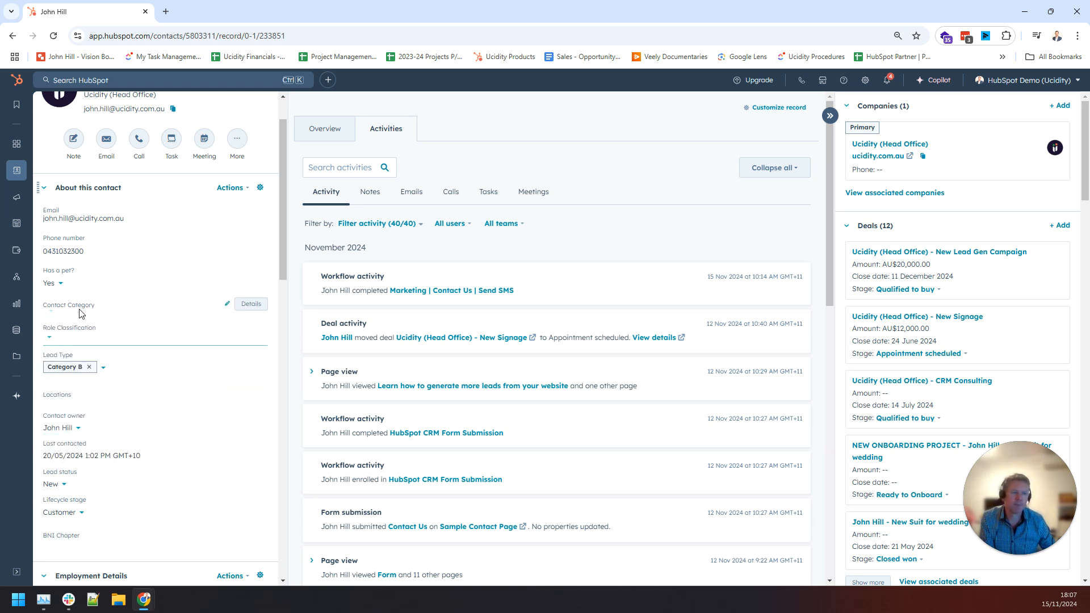
pyautogui.click(59, 283)
pyautogui.click(41, 310)
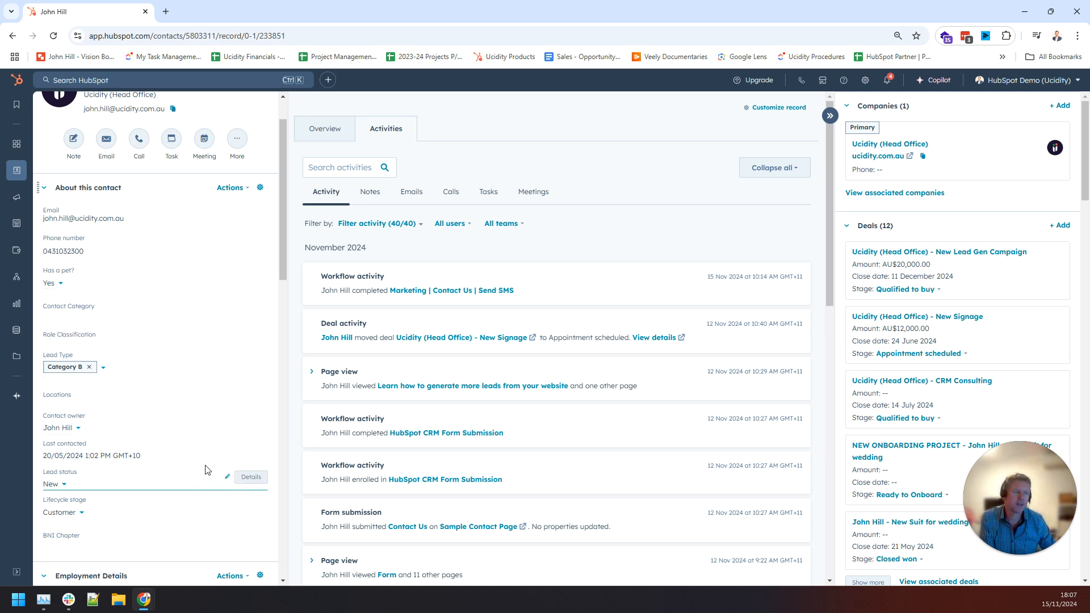
pyautogui.scroll(-6, 205, 462)
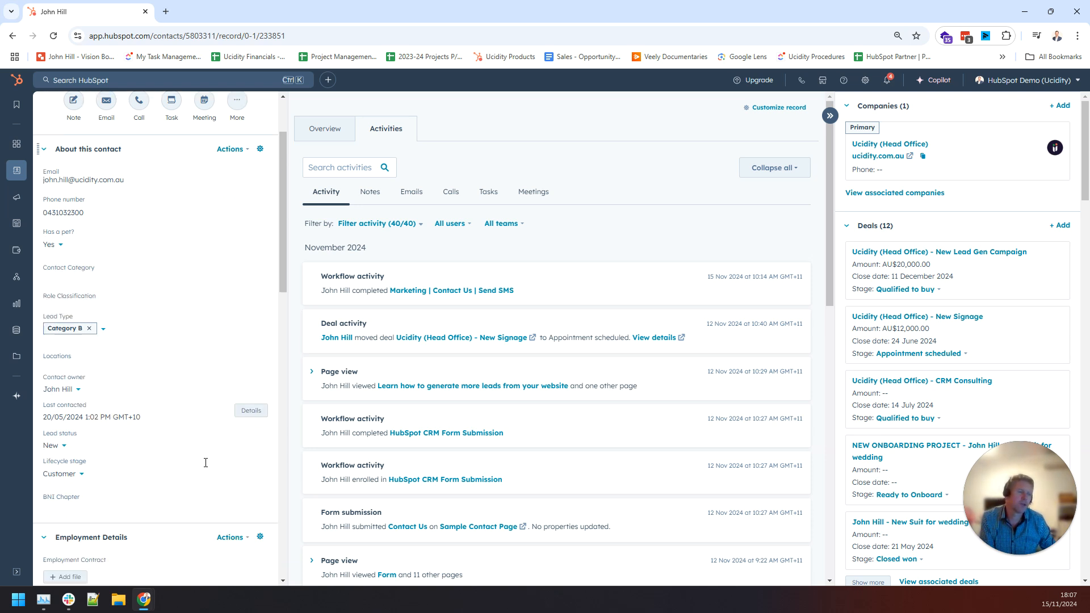
pyautogui.scroll(-2, 133, 384)
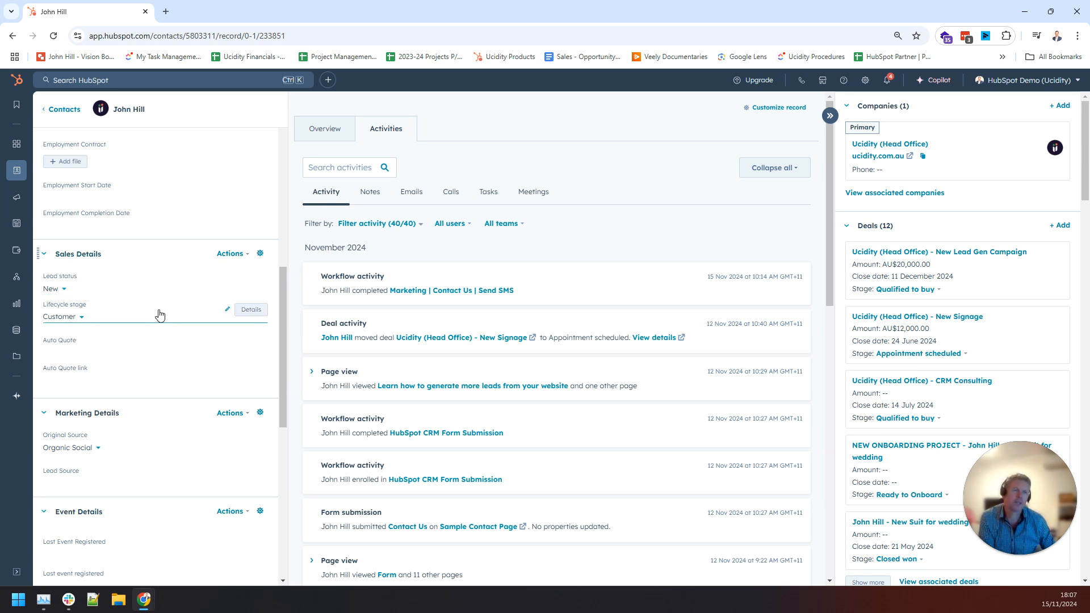
pyautogui.scroll(-4, 158, 311)
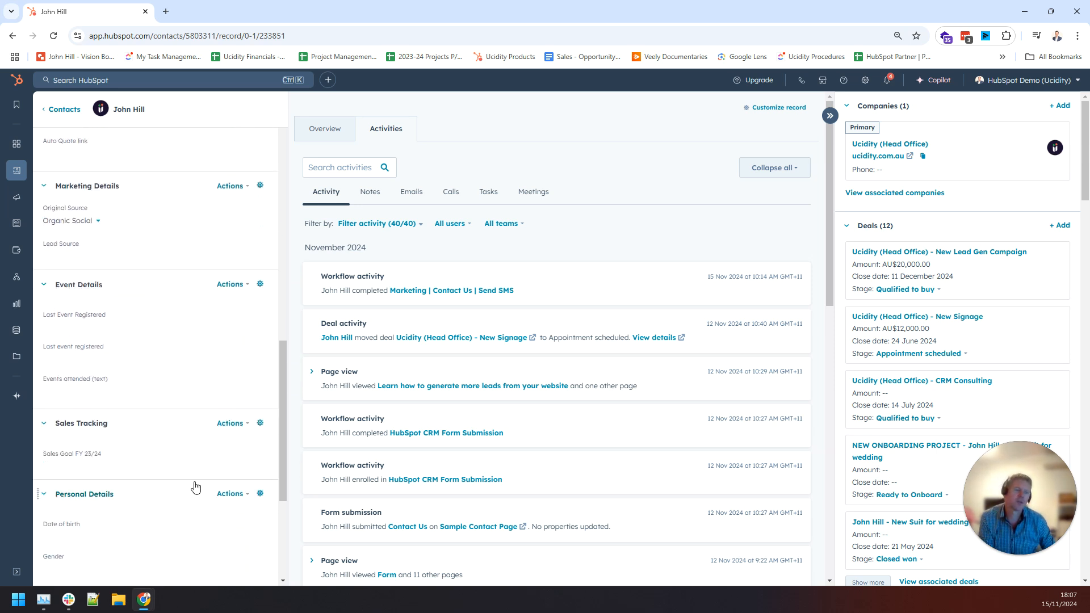
pyautogui.scroll(-3, 194, 485)
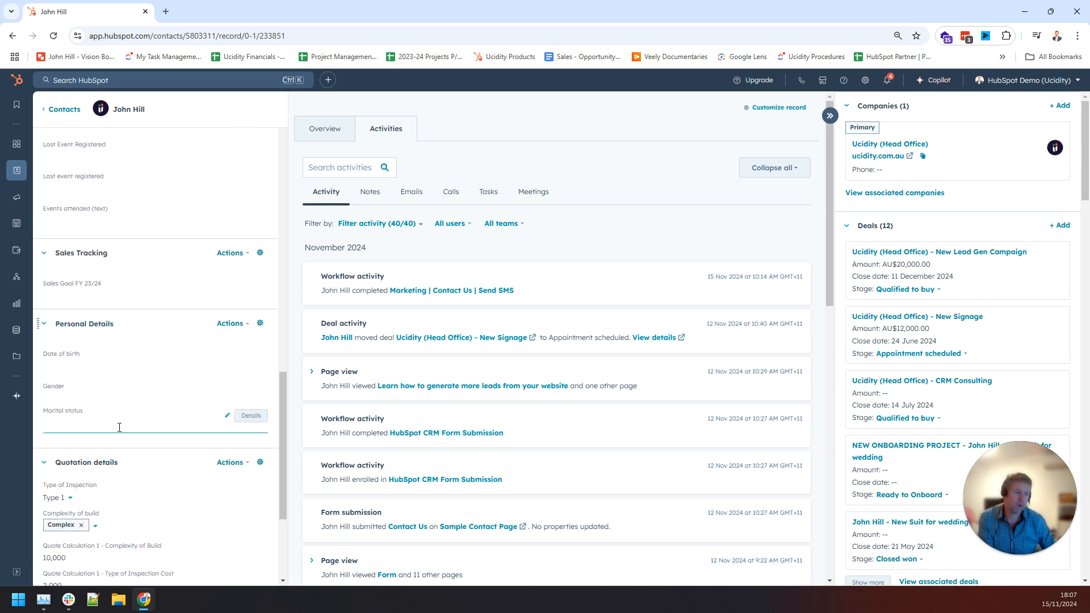
pyautogui.scroll(-3, 136, 443)
pyautogui.scroll(15, 161, 488)
pyautogui.scroll(2, 162, 488)
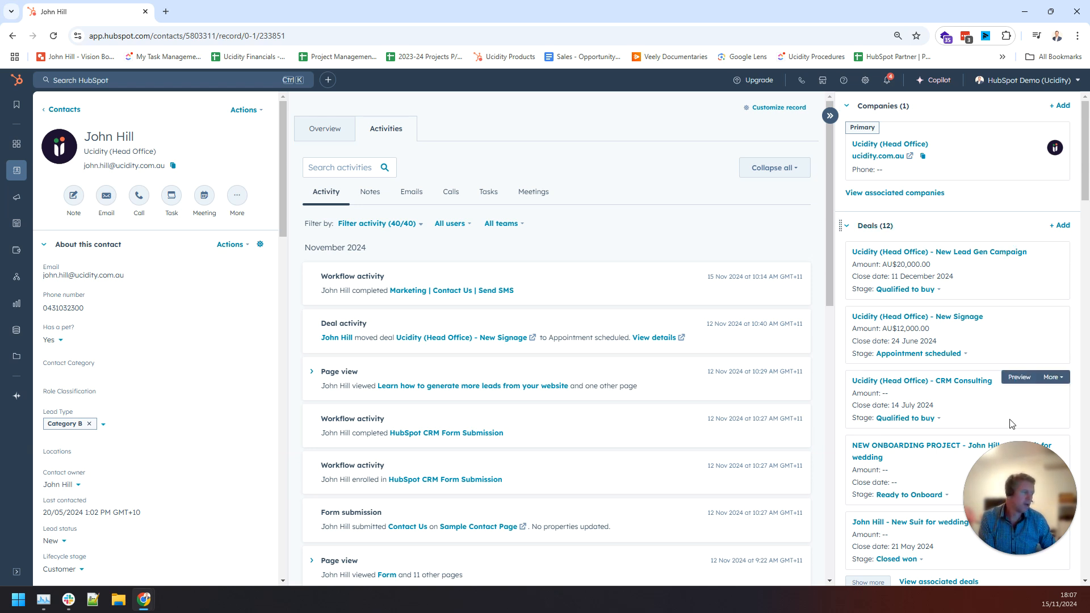
pyautogui.moveTo(1015, 454); pyautogui.dragTo(64, 466)
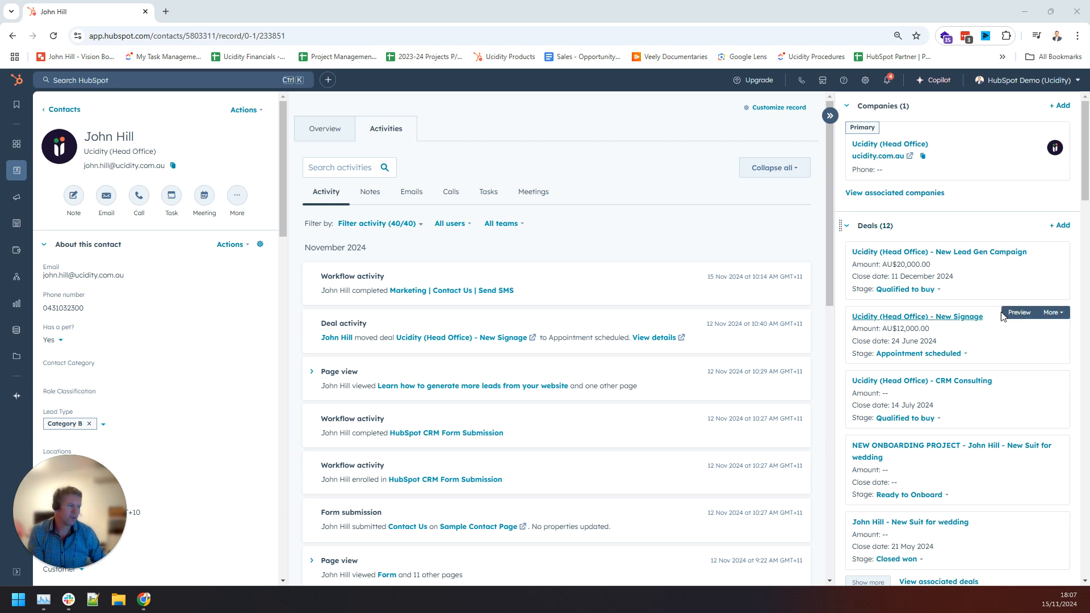
pyautogui.scroll(-7, 1004, 317)
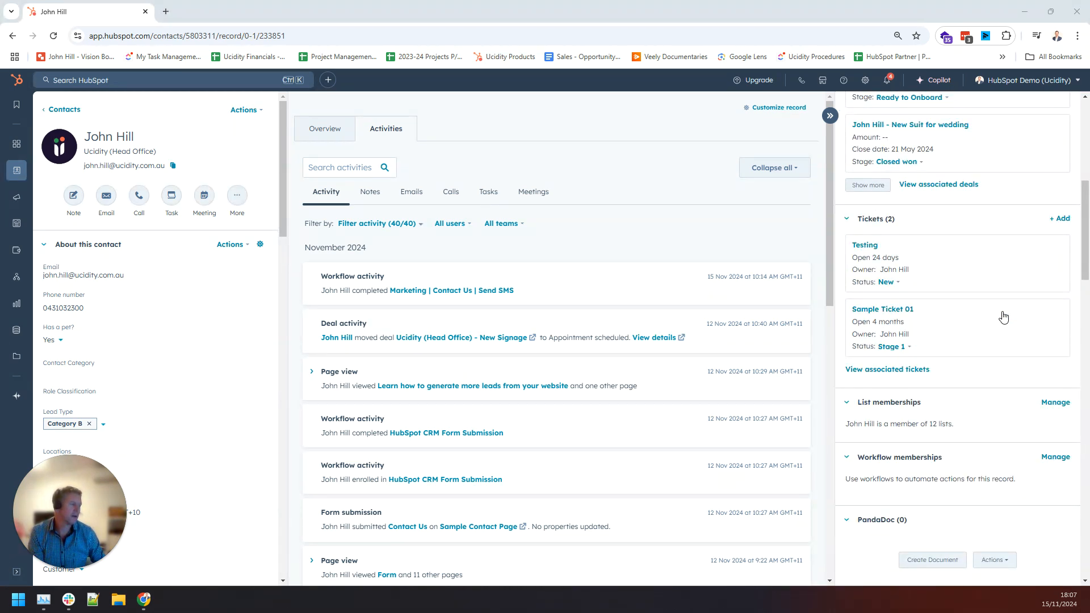
pyautogui.scroll(-3, 1006, 317)
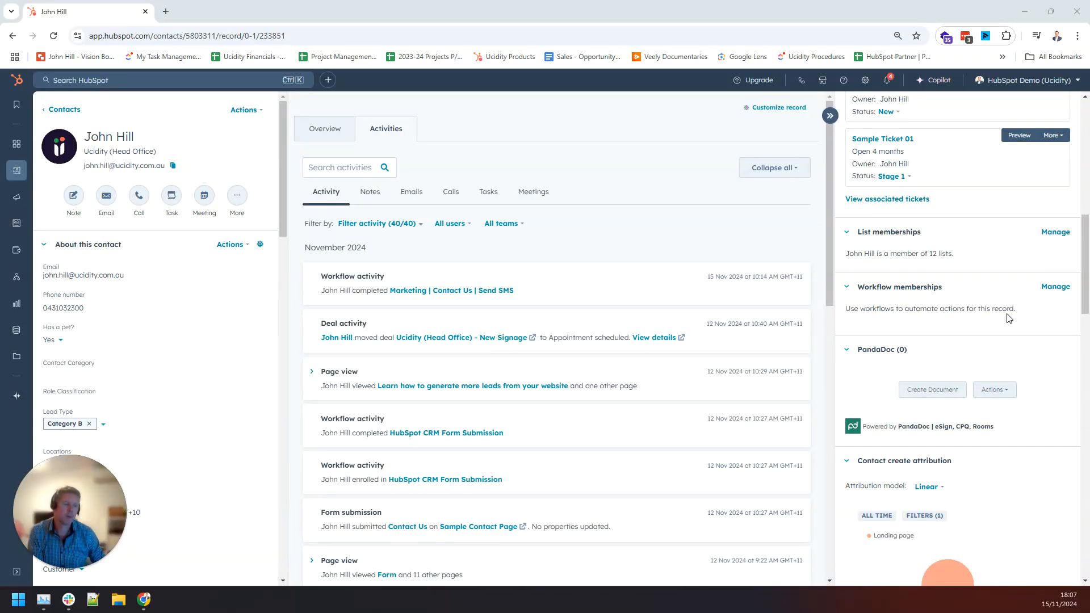
pyautogui.scroll(10, 1008, 318)
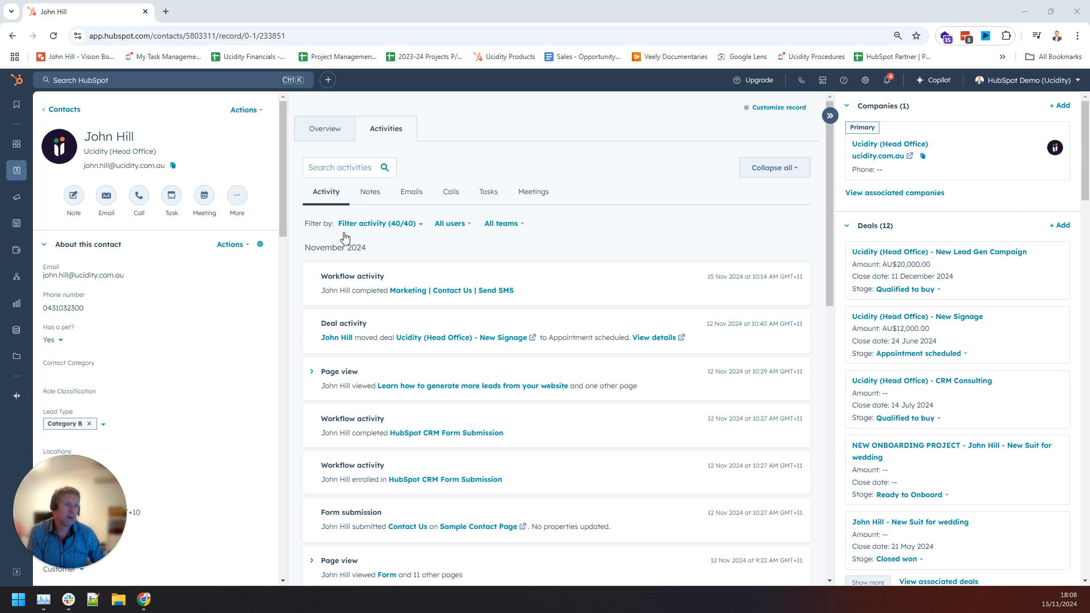
pyautogui.moveTo(118, 166); pyautogui.dragTo(170, 169)
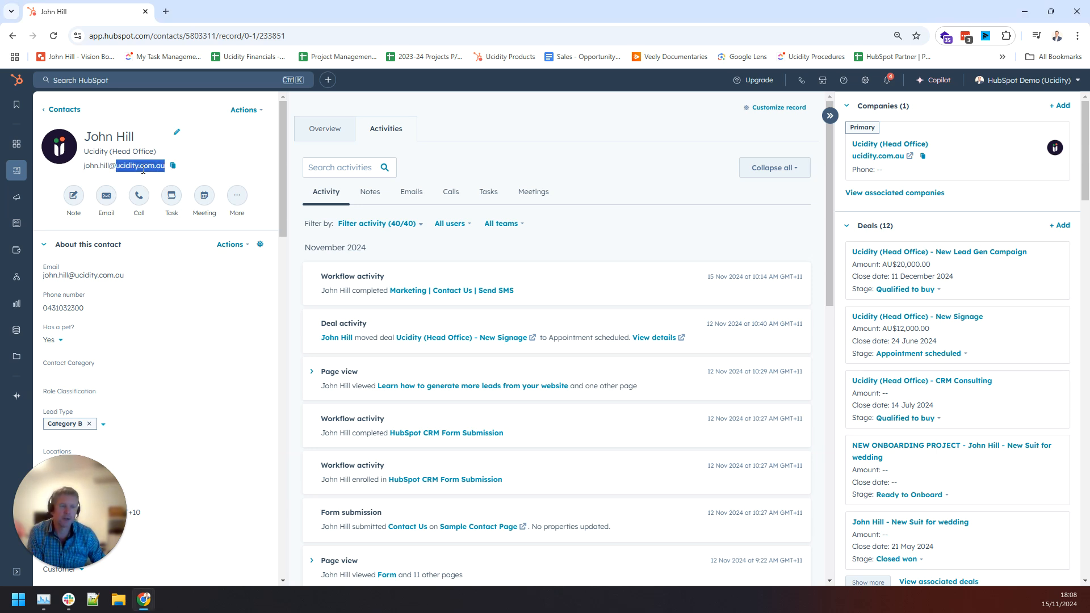
pyautogui.click(143, 170)
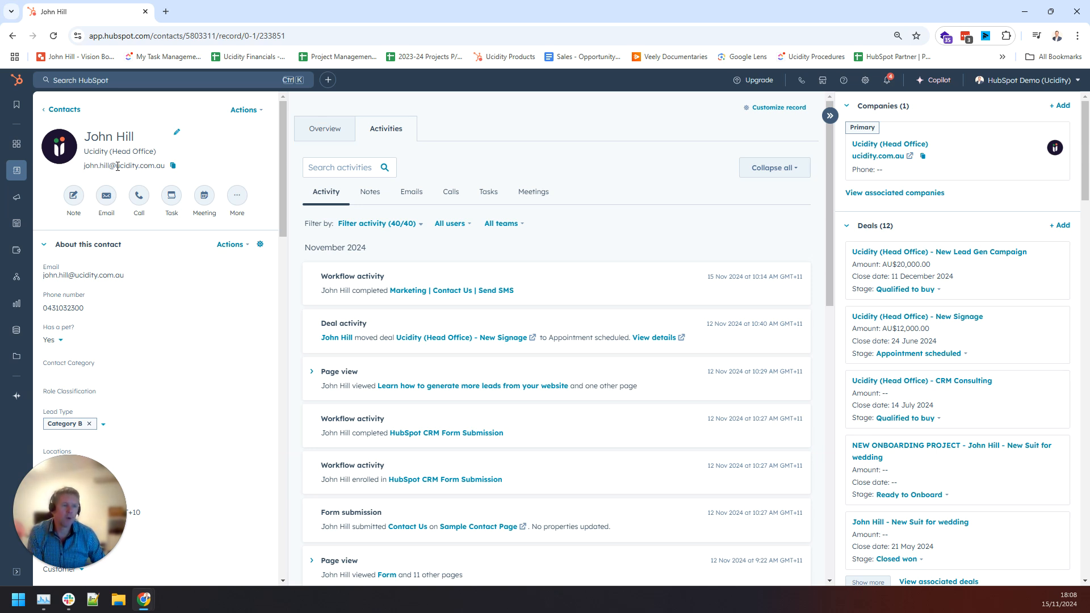
pyautogui.moveTo(117, 167); pyautogui.dragTo(166, 165)
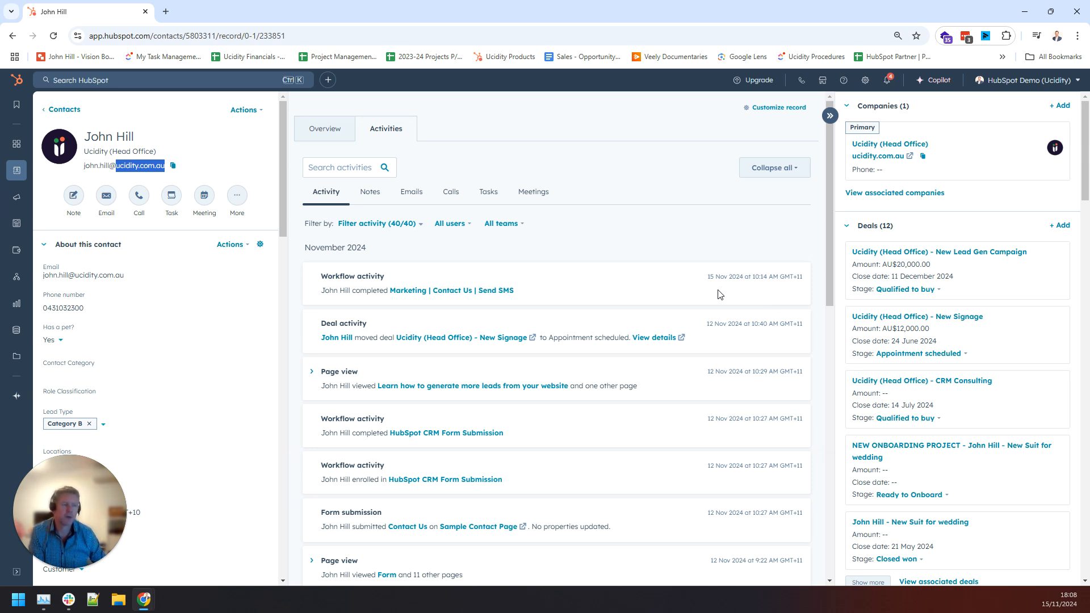
# Limit the activity filter to Form submissions, Marketing emails, Emails, Notes and Meetings only.
pyautogui.click(378, 224)
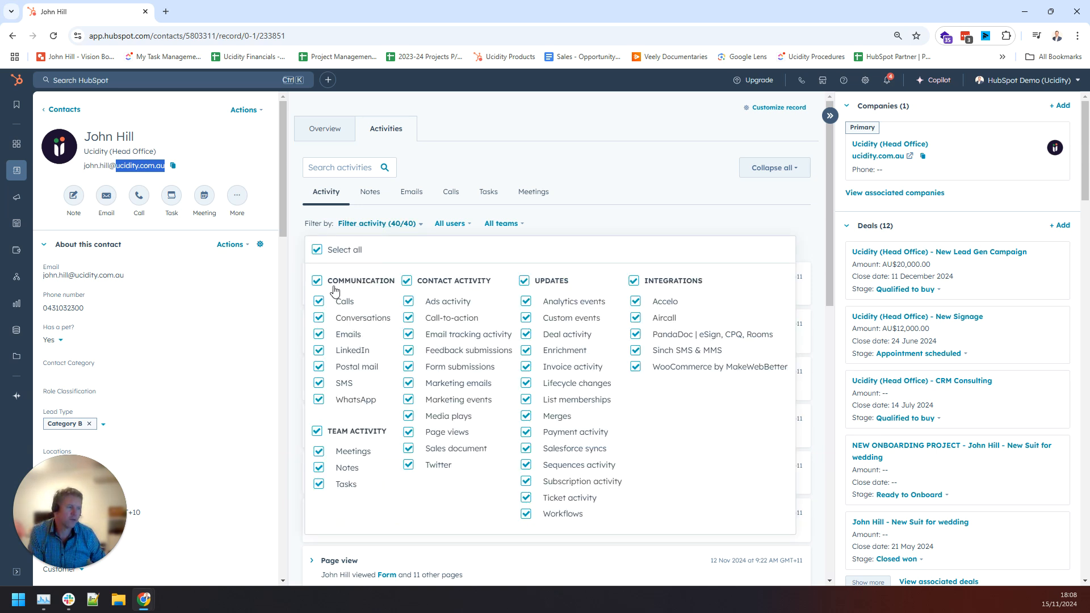
pyautogui.click(317, 250)
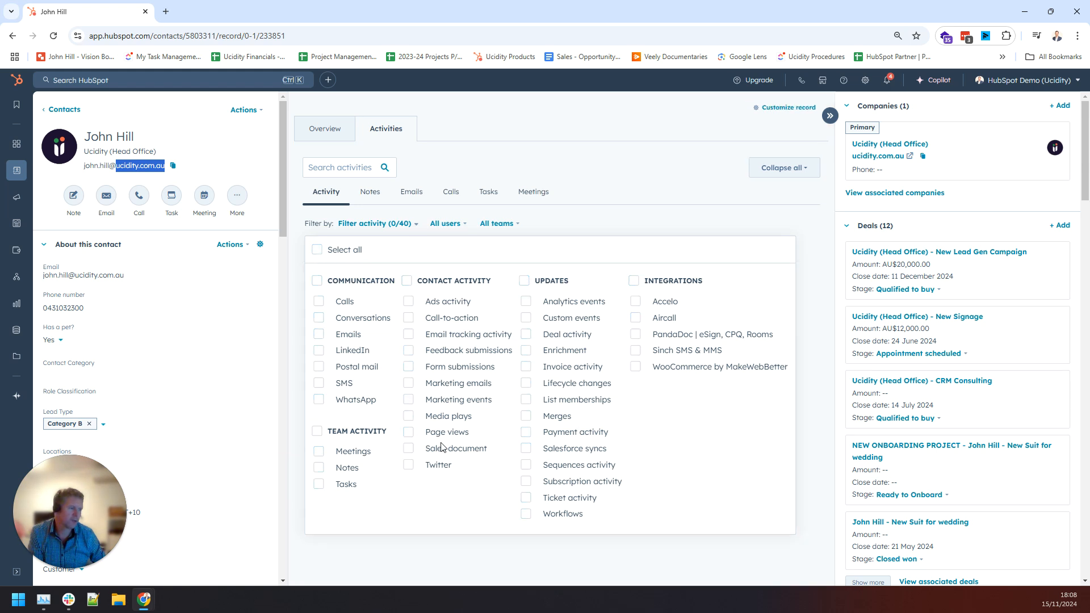
pyautogui.click(451, 370)
pyautogui.click(454, 385)
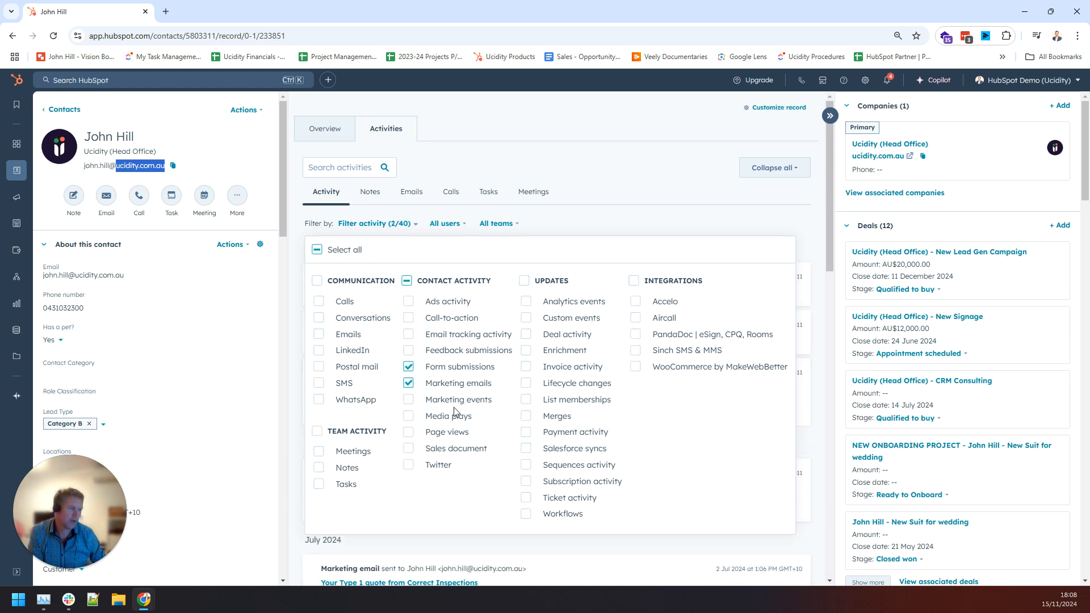
pyautogui.click(348, 337)
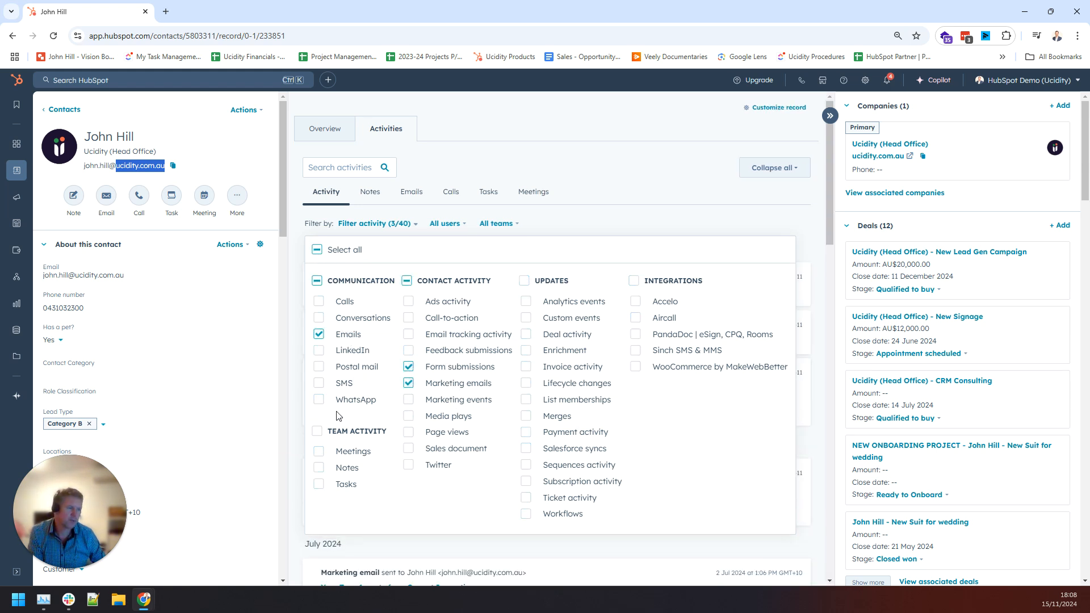
pyautogui.click(347, 468)
pyautogui.click(352, 451)
pyautogui.click(685, 211)
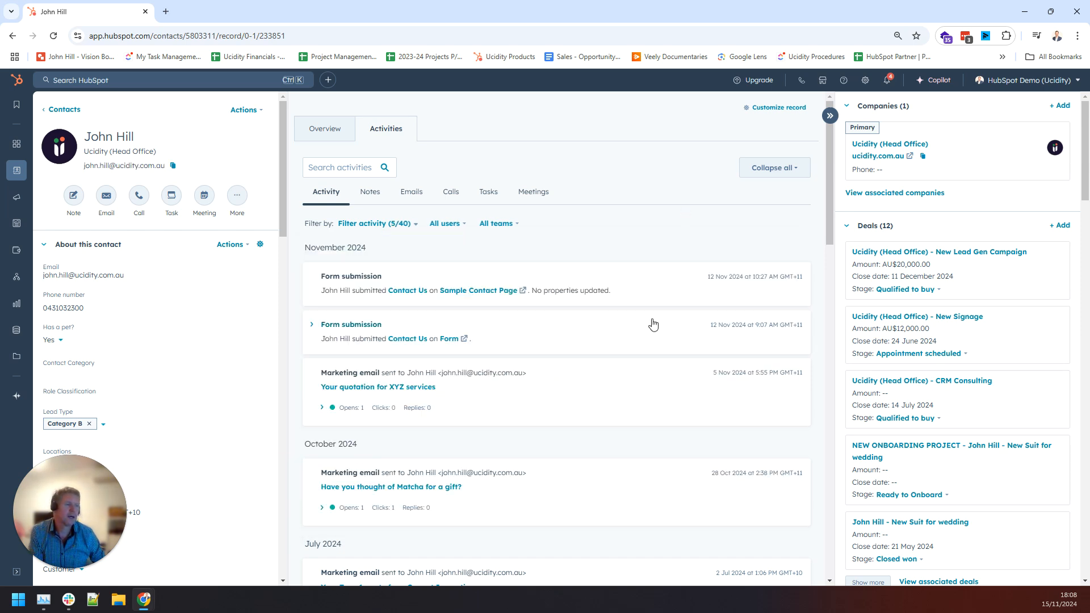
# Expand the second form submission to reveal its updated property answers.
pyautogui.scroll(-7, 653, 323)
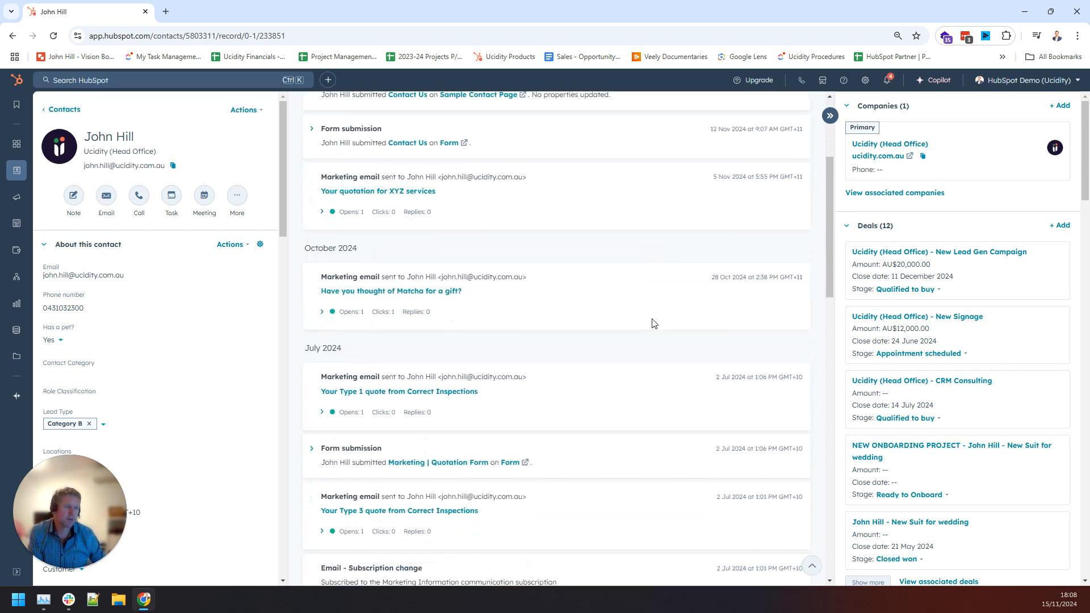
pyautogui.scroll(7, 653, 323)
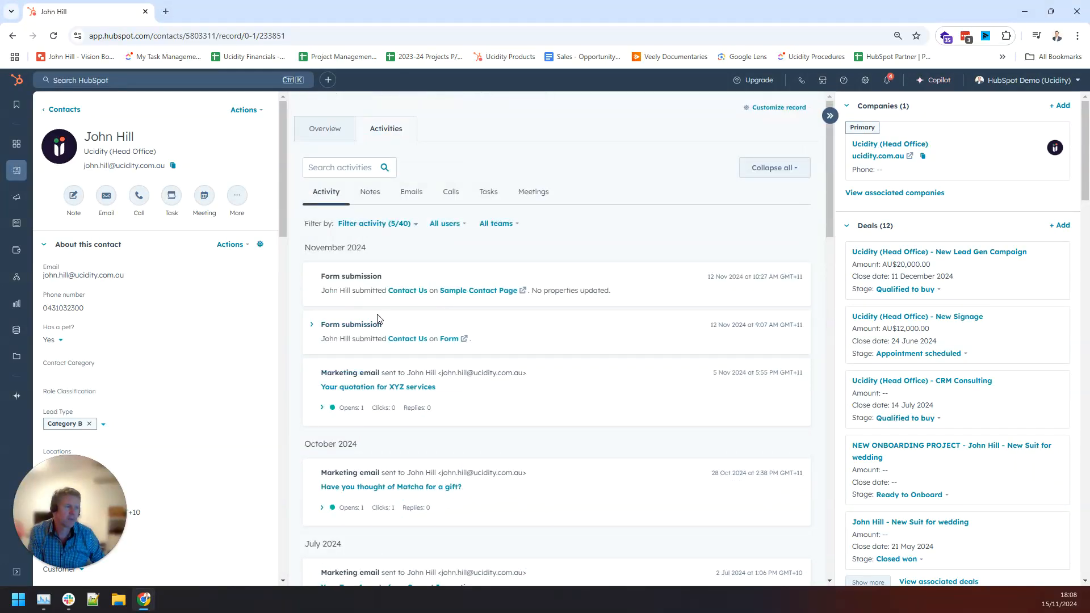
pyautogui.click(312, 325)
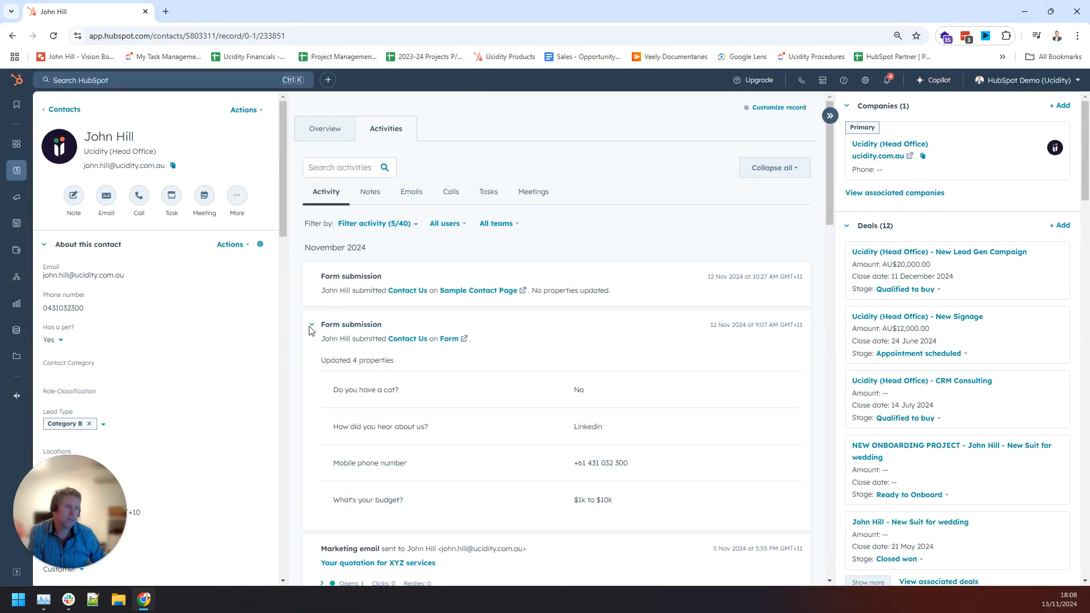
# View, then collapse, the engagement details of the XYZ quotation and Matcha emails.
pyautogui.scroll(-6, 682, 309)
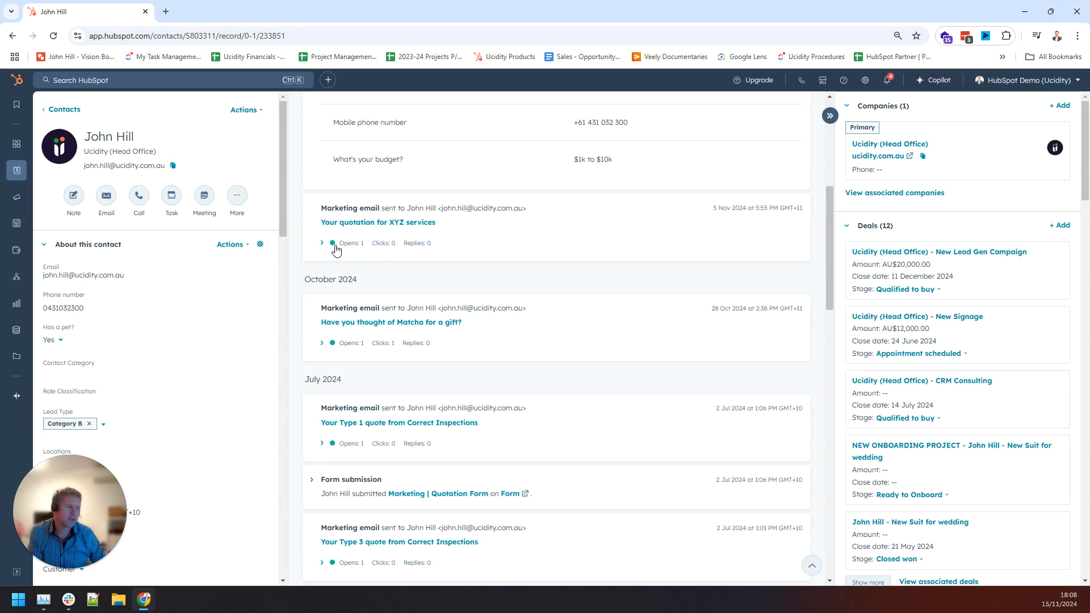
pyautogui.click(322, 243)
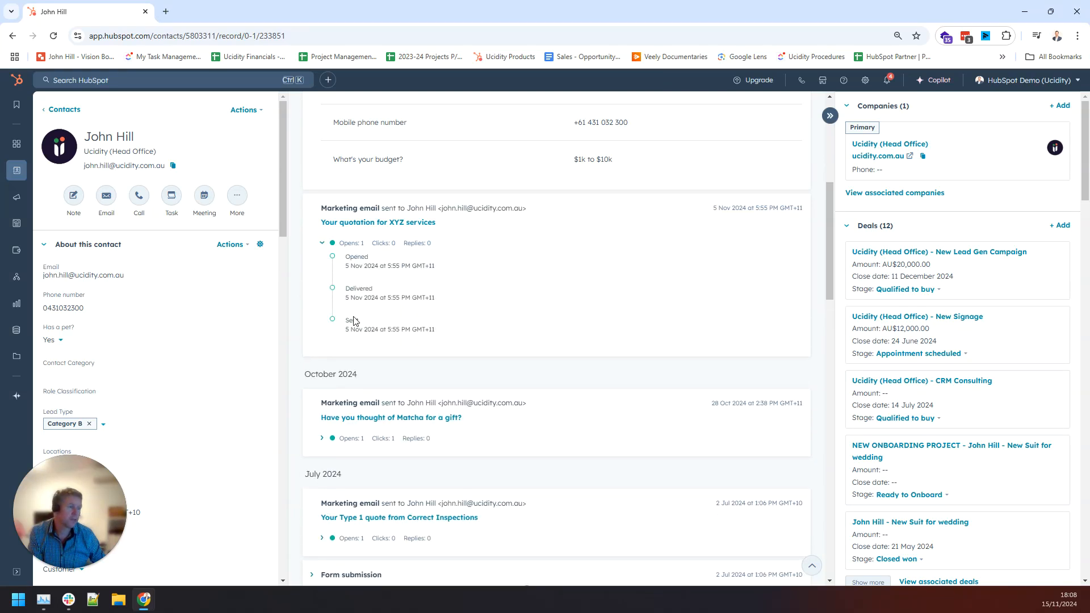
pyautogui.click(425, 244)
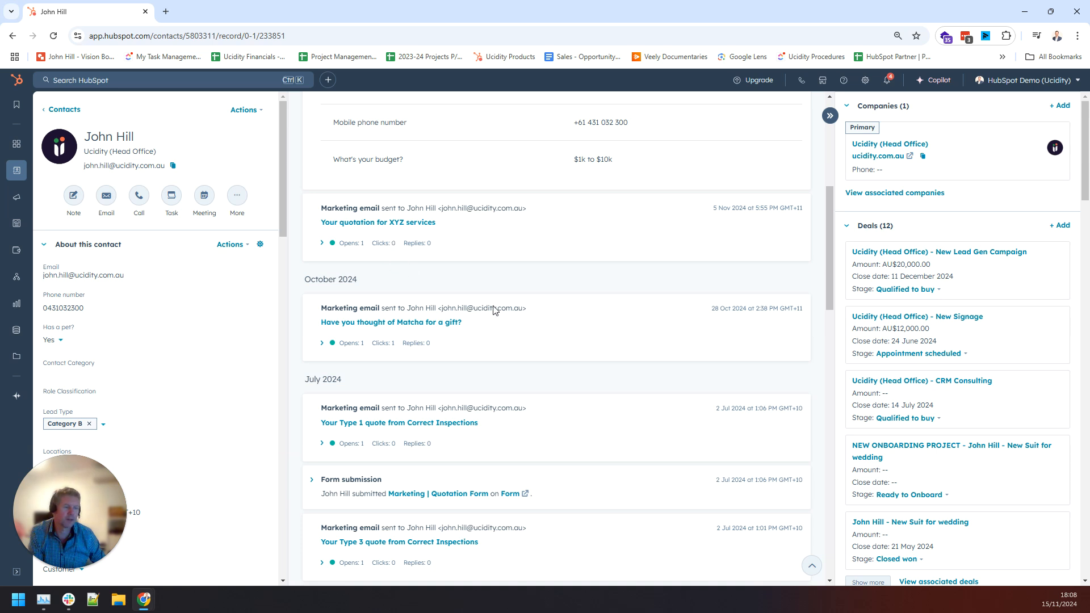
pyautogui.scroll(-2, 645, 338)
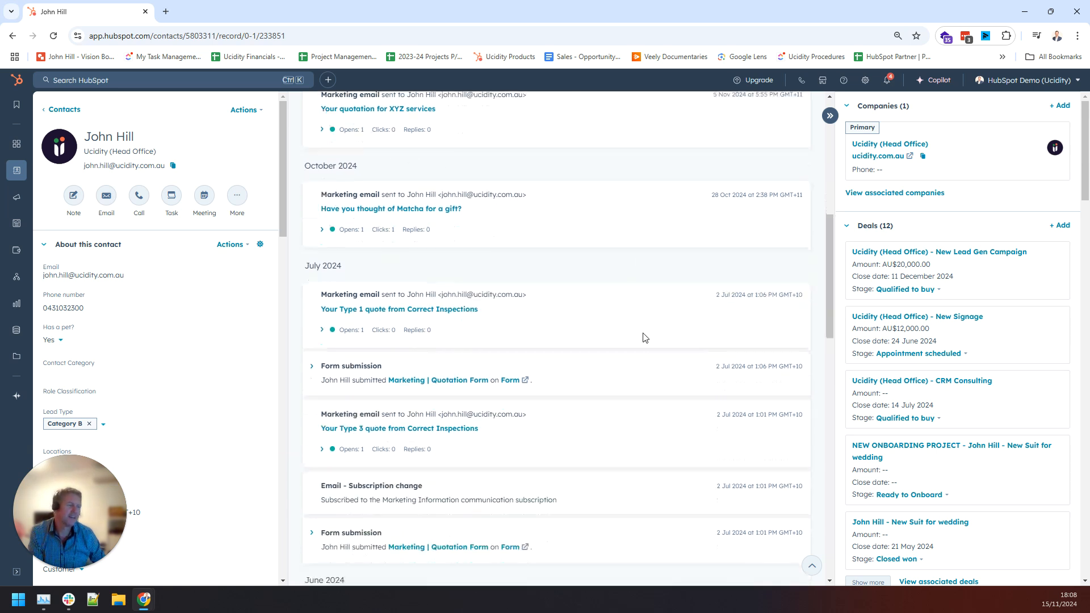
pyautogui.click(322, 230)
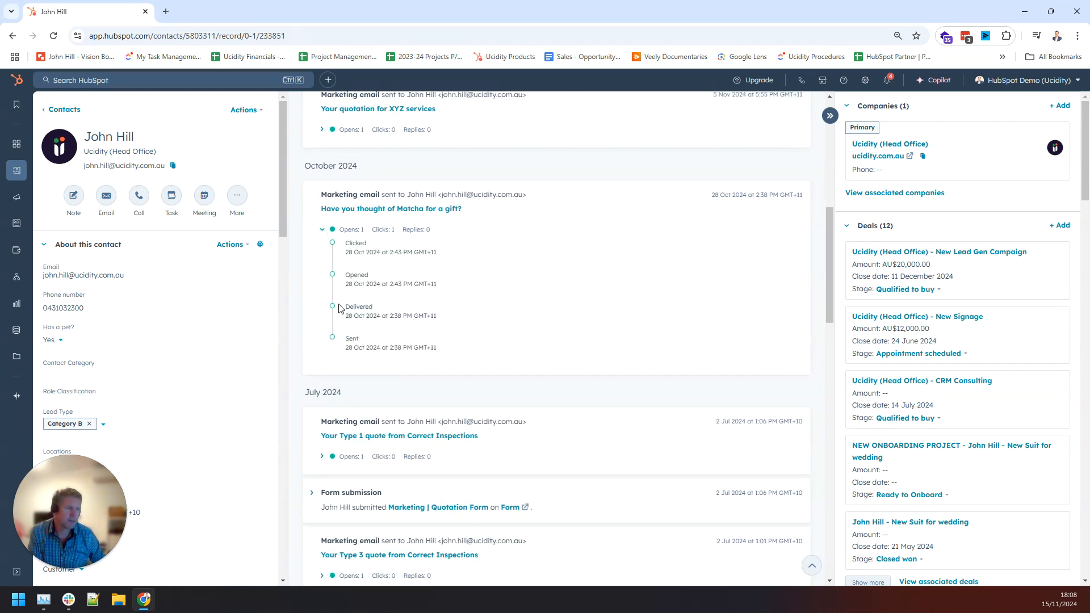
pyautogui.click(322, 230)
# Select the failed-send error message text, then return to the Contacts list.
pyautogui.scroll(-1, 644, 314)
pyautogui.scroll(-4, 643, 314)
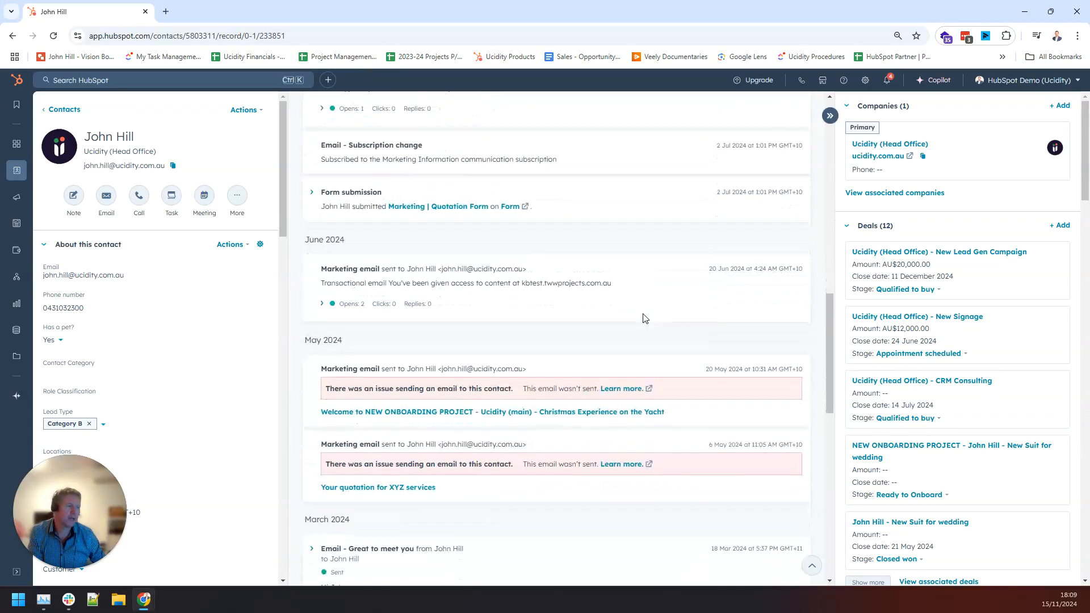
pyautogui.scroll(-5, 643, 318)
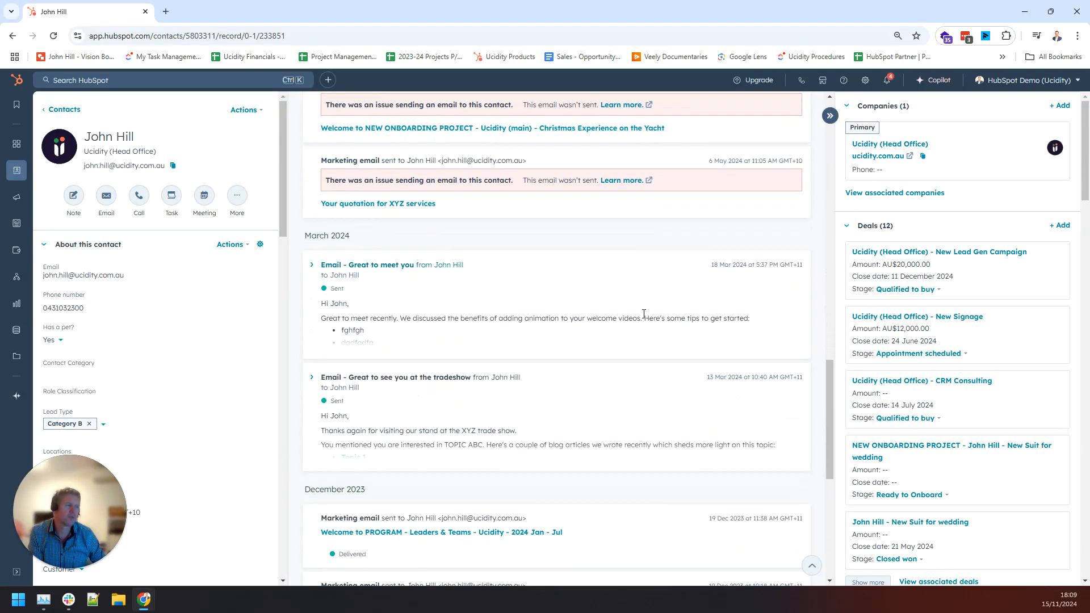
pyautogui.scroll(2, 643, 313)
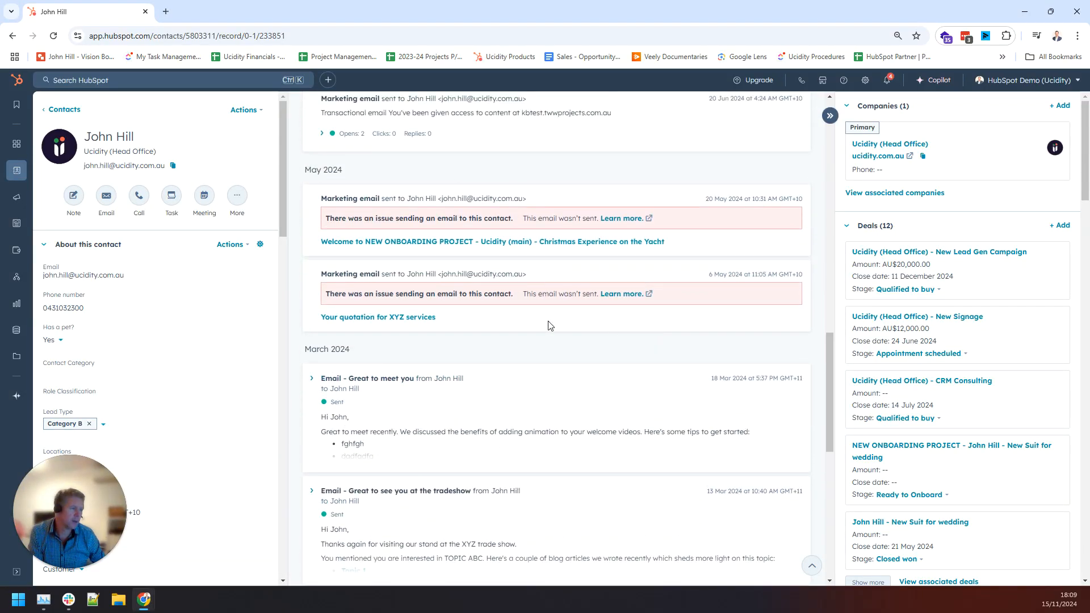
pyautogui.moveTo(328, 218); pyautogui.dragTo(694, 224)
pyautogui.click(607, 348)
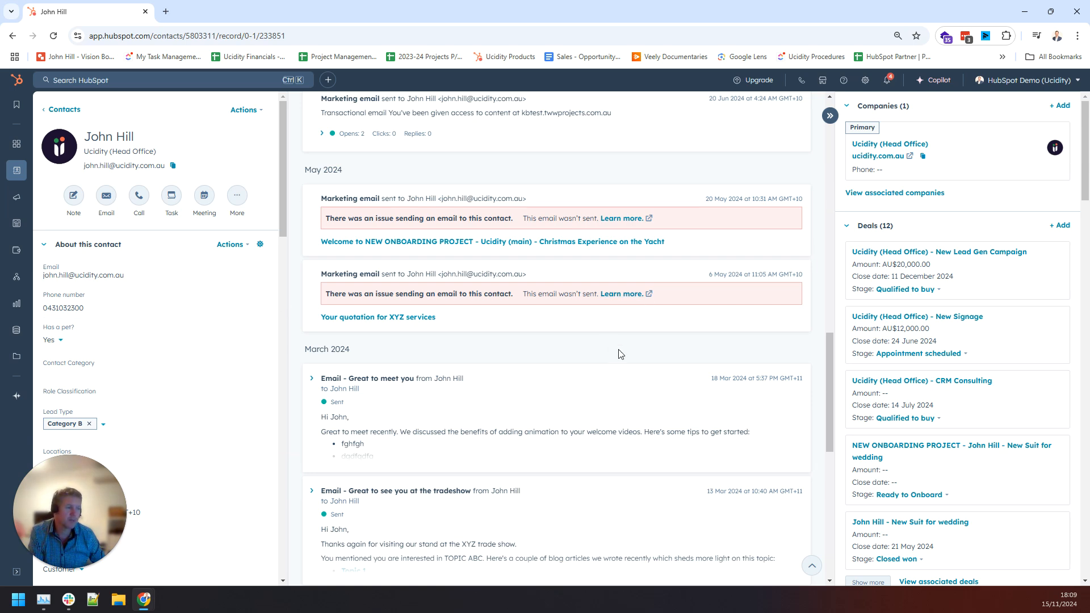
pyautogui.scroll(-10, 682, 343)
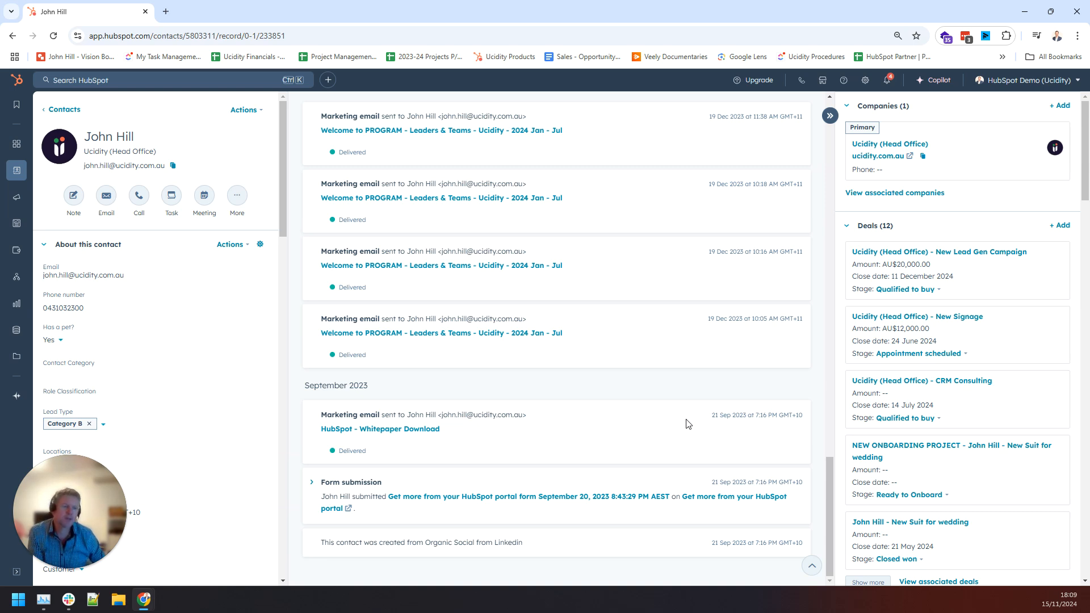
pyautogui.scroll(20, 687, 423)
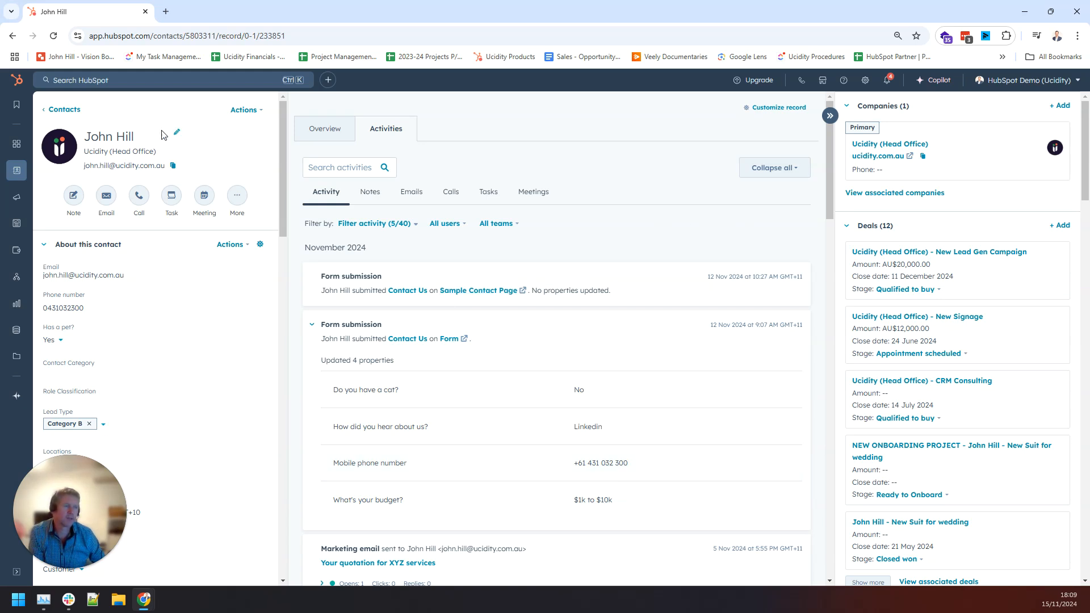
pyautogui.click(63, 109)
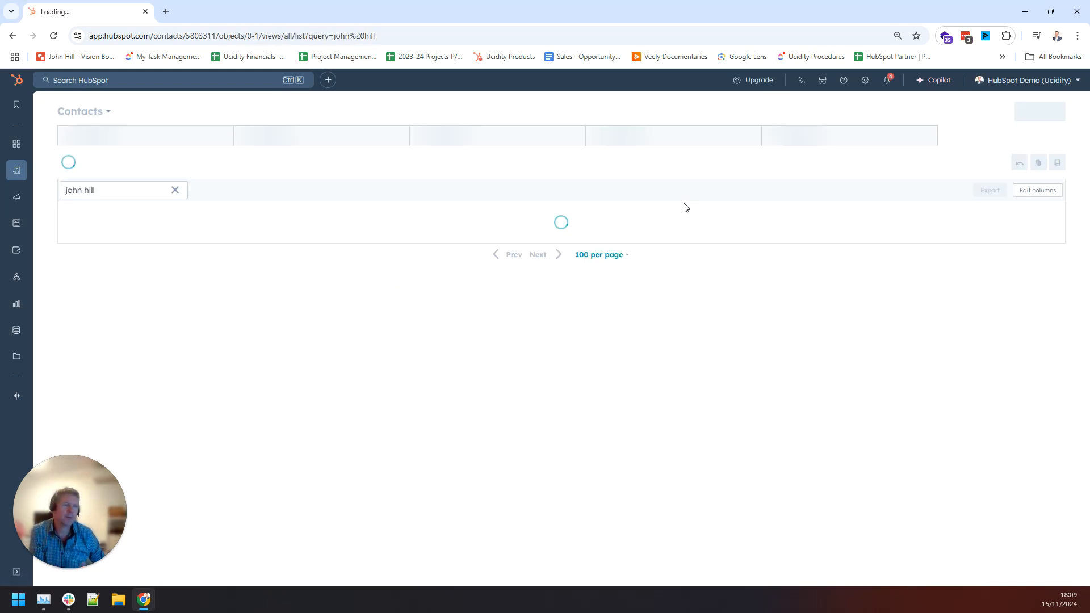
# Clear the contact name search and open the Create contact form.
pyautogui.click(176, 194)
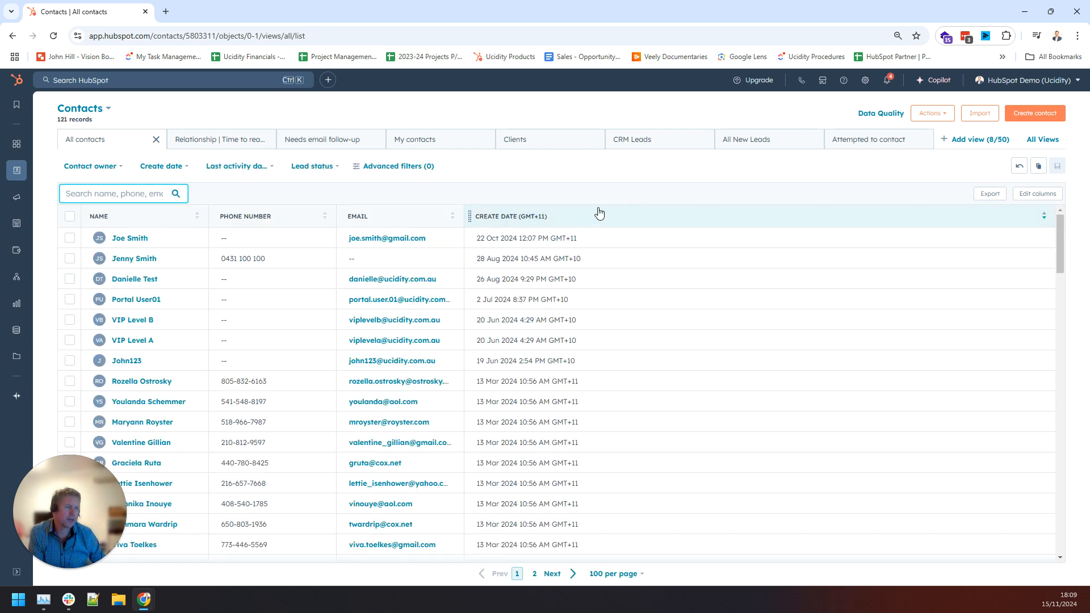
pyautogui.click(1037, 115)
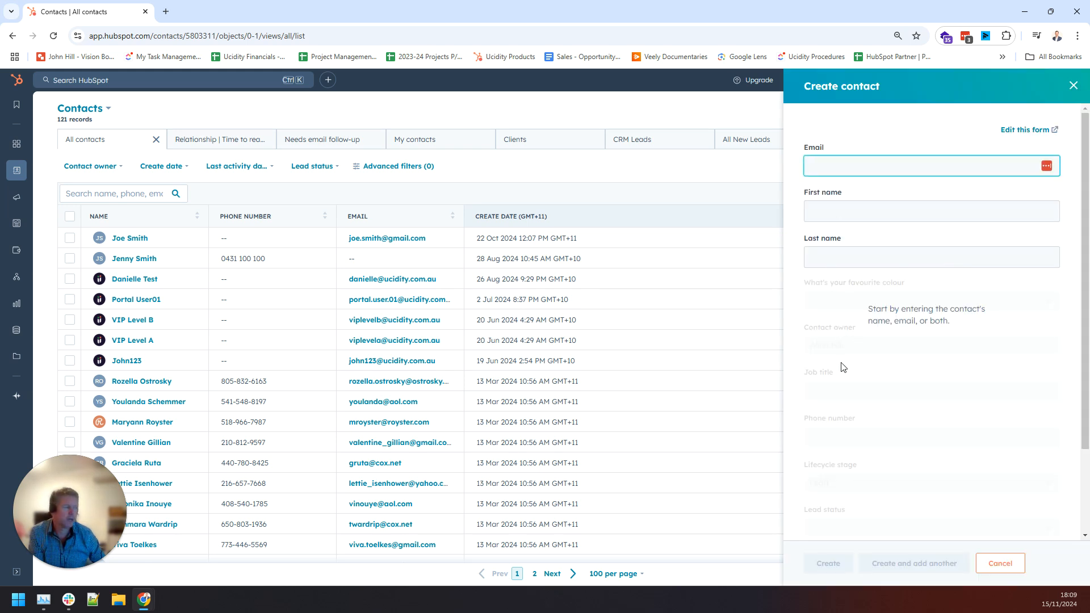
pyautogui.scroll(-2, 946, 352)
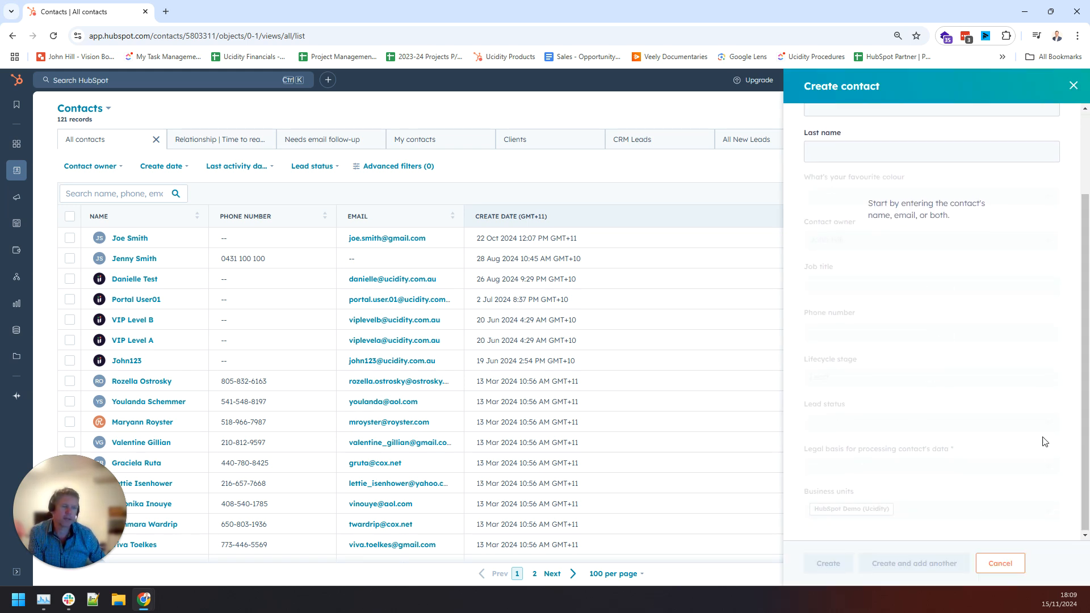
pyautogui.scroll(2, 990, 340)
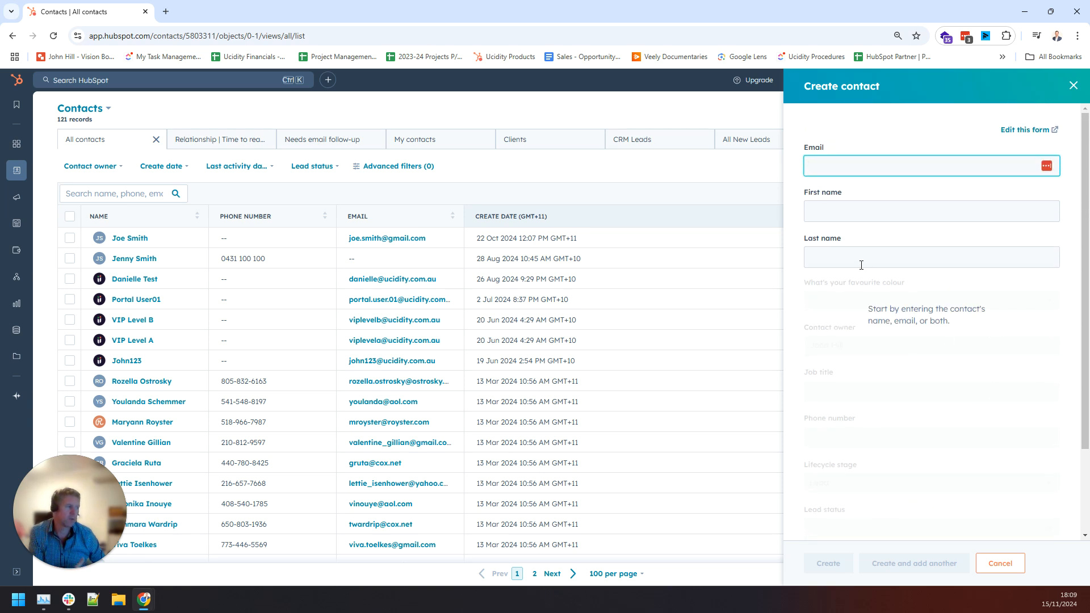
# Try the last name and email fields, then cancel without creating the contact.
pyautogui.click(860, 264)
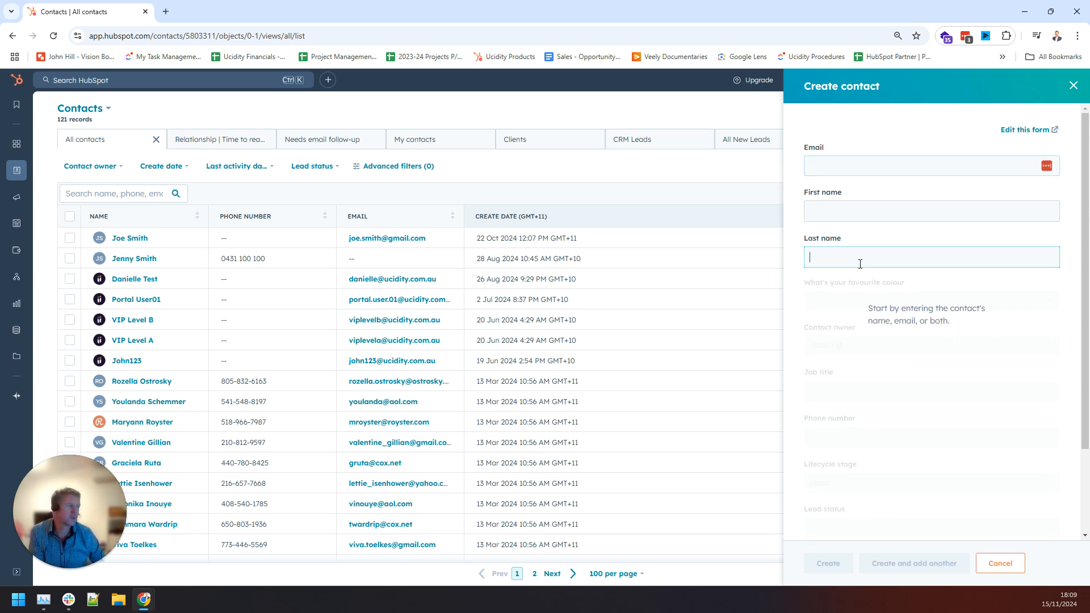
pyautogui.click(876, 171)
pyautogui.click(1075, 423)
pyautogui.scroll(-2, 1029, 434)
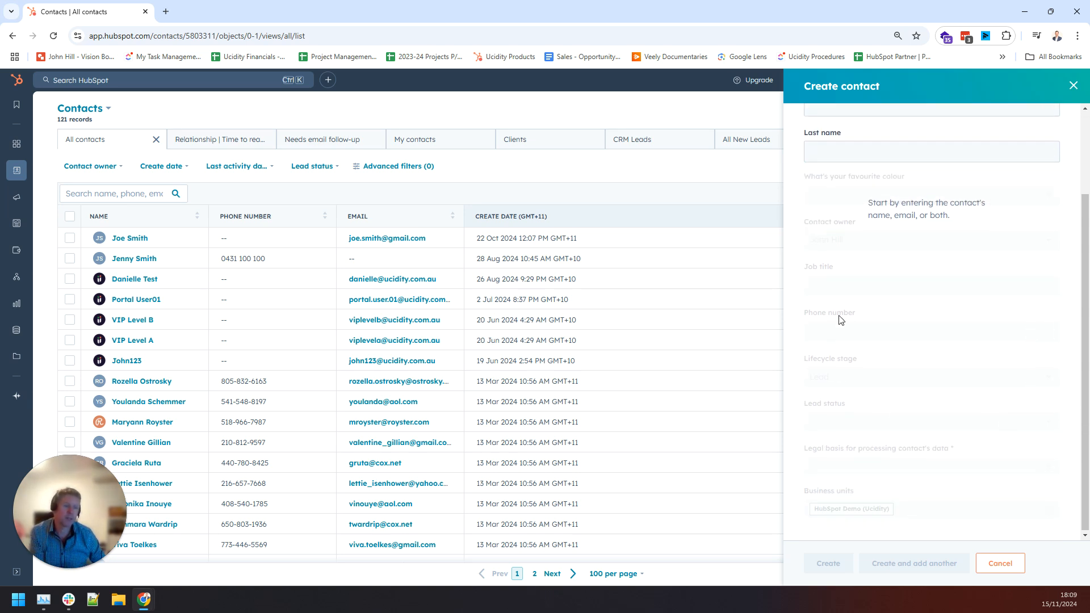
pyautogui.click(1000, 563)
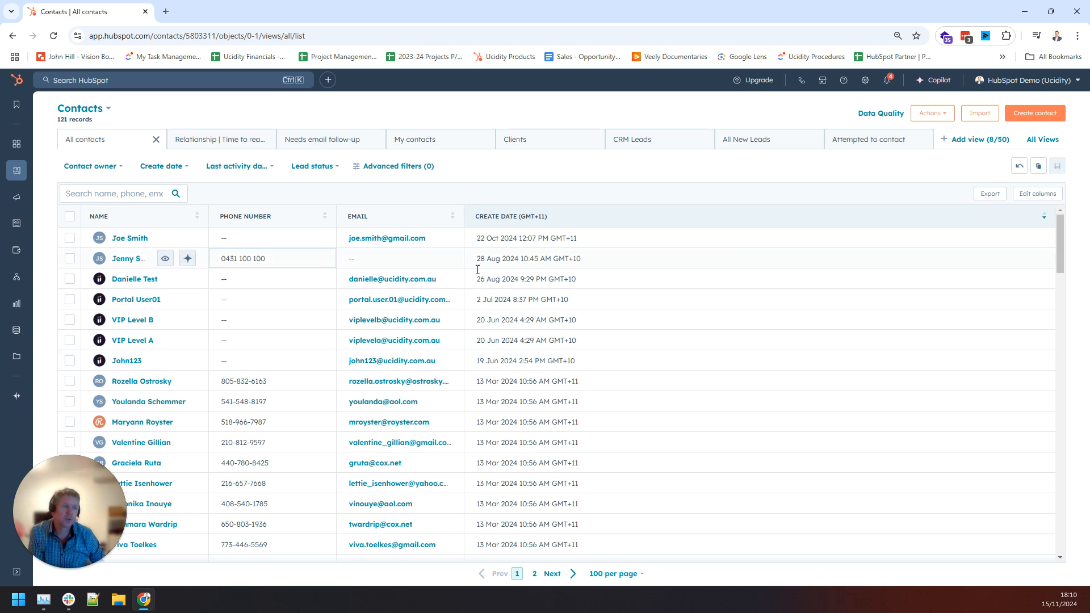
# Browse the Clients and CRM Leads views, then return to All contacts.
pyautogui.click(535, 138)
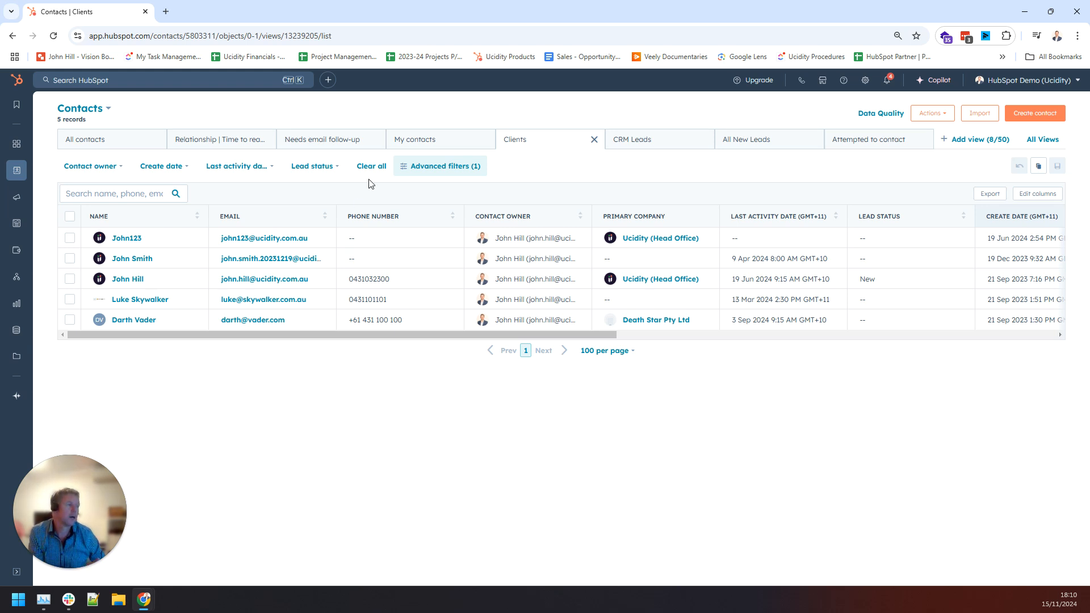
pyautogui.click(626, 140)
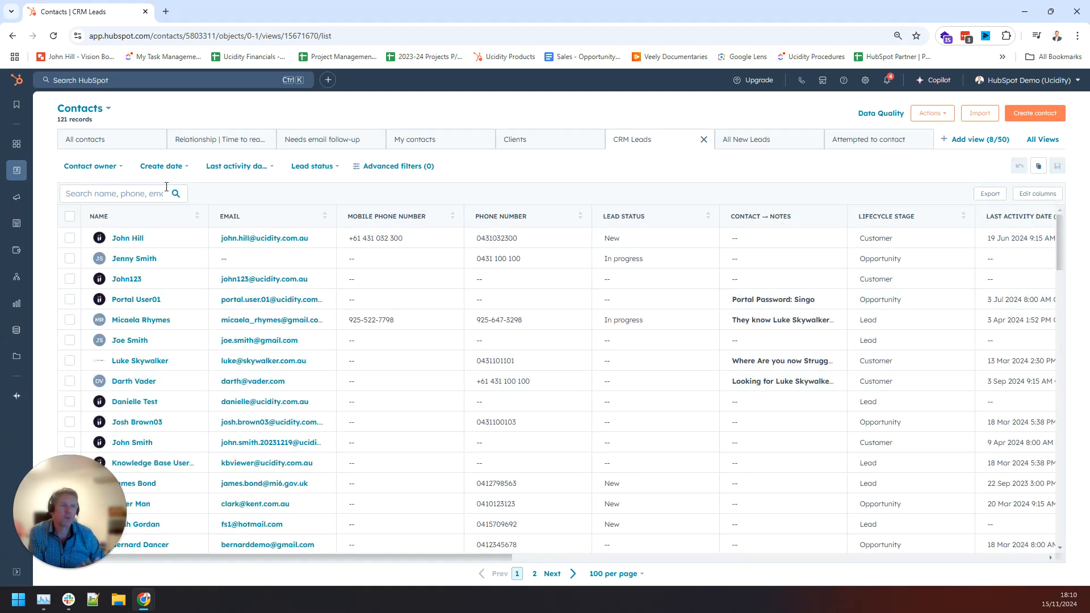
pyautogui.click(95, 140)
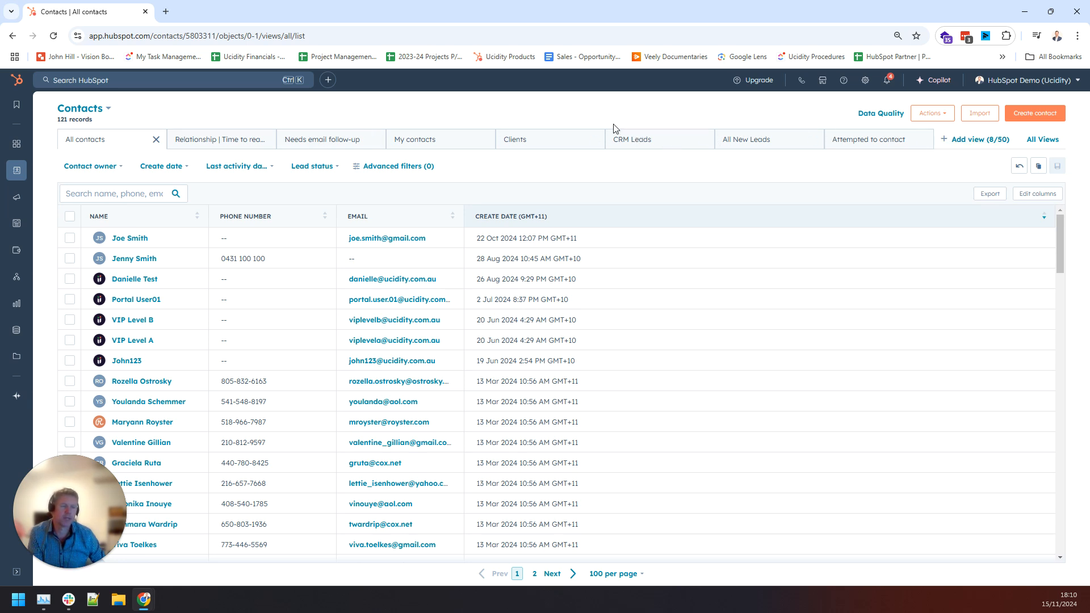
# Switch to Companies, view Brisbane Netball Association's Activities tab, then return to the companies list.
pyautogui.click(100, 110)
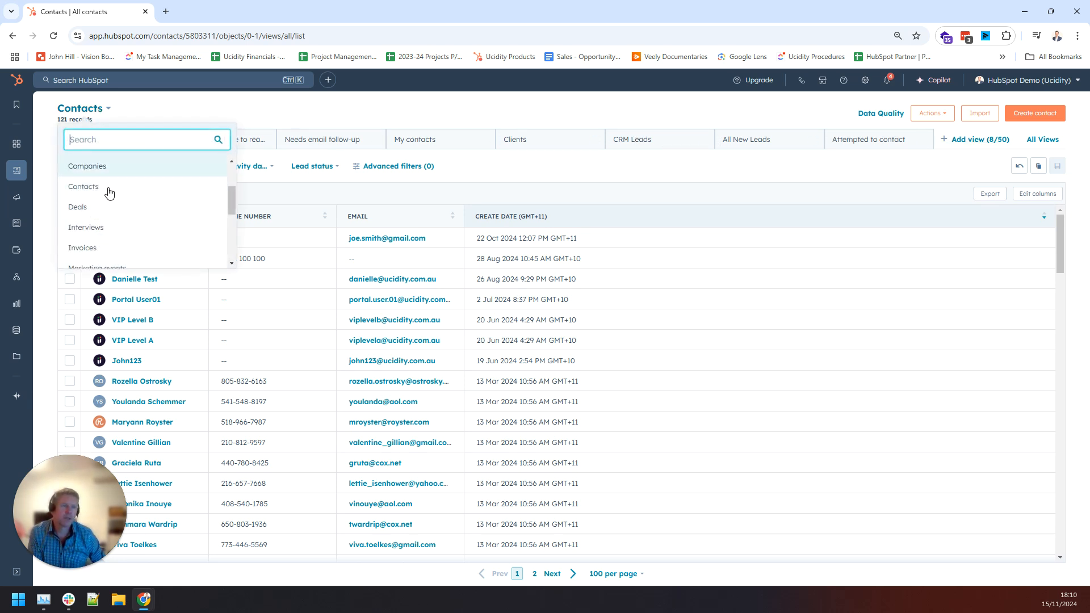
pyautogui.click(103, 167)
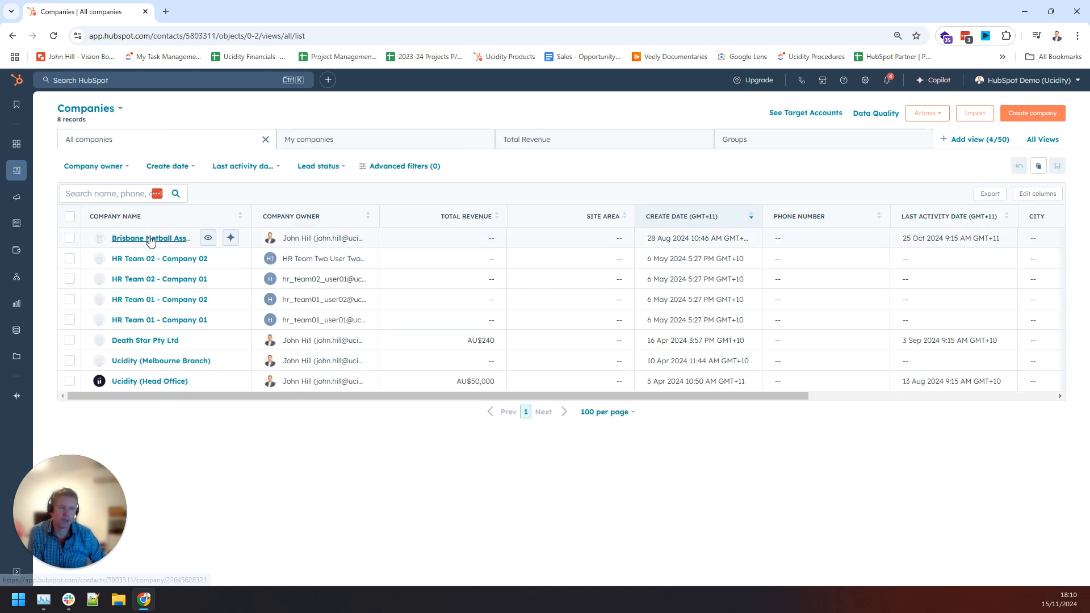
pyautogui.click(149, 238)
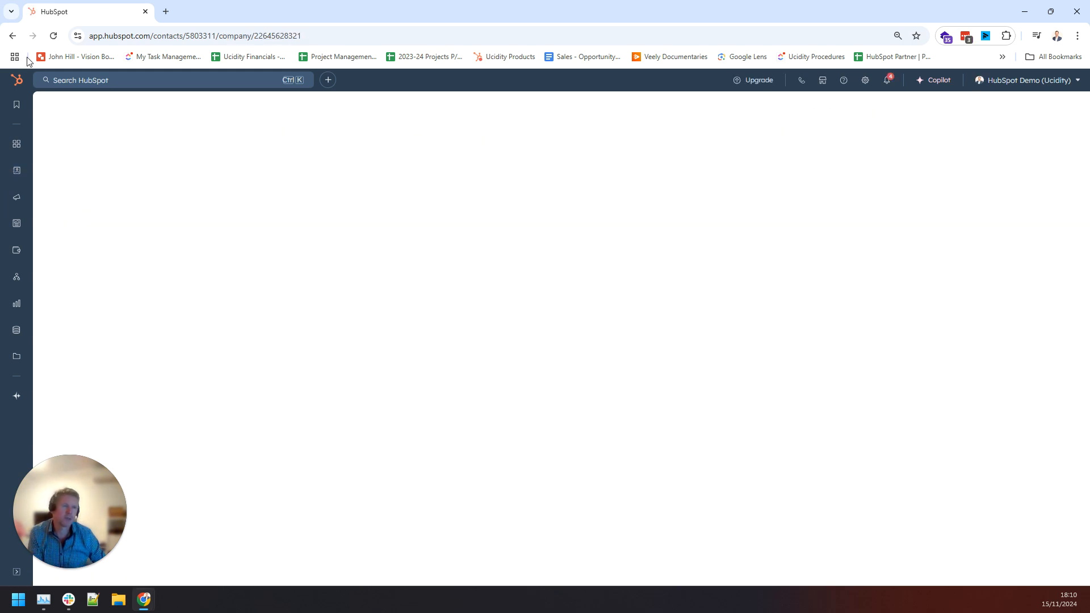
pyautogui.scroll(-5, 179, 336)
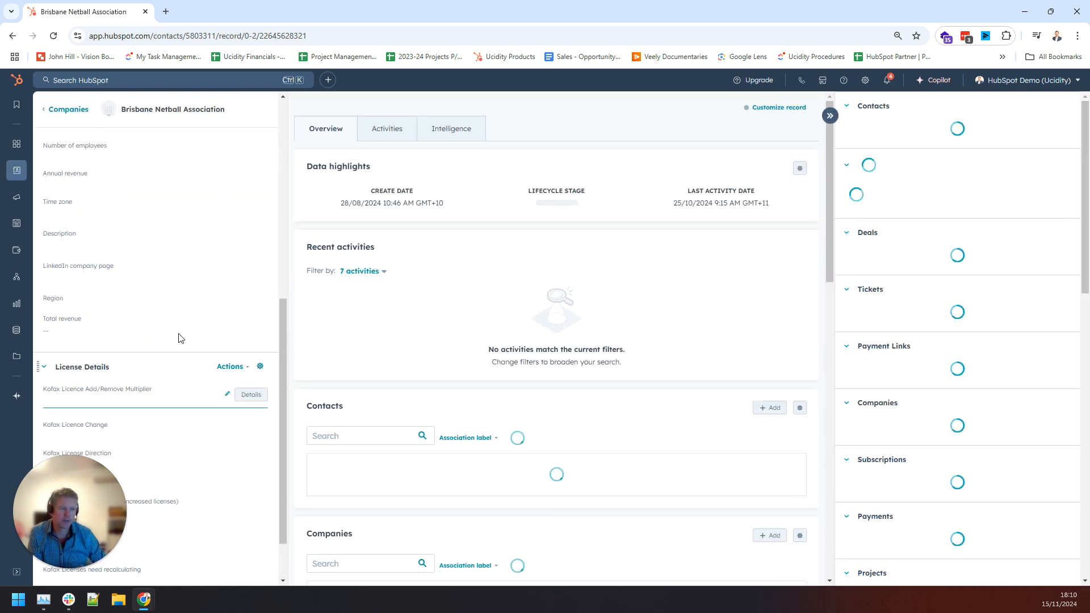
pyautogui.scroll(-10, 966, 297)
pyautogui.scroll(10, 969, 300)
pyautogui.click(386, 128)
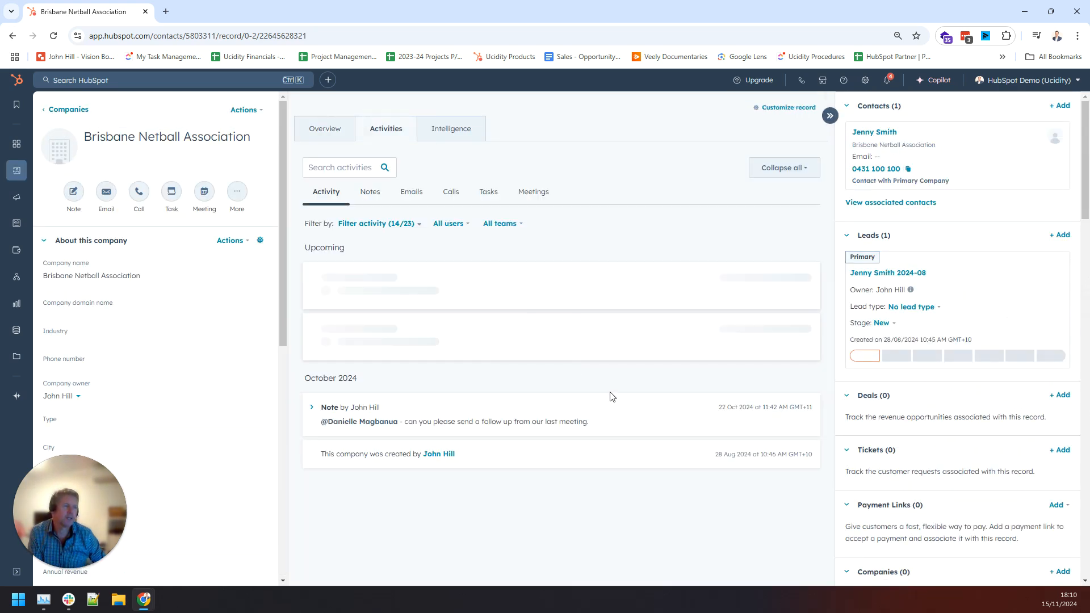
pyautogui.click(68, 109)
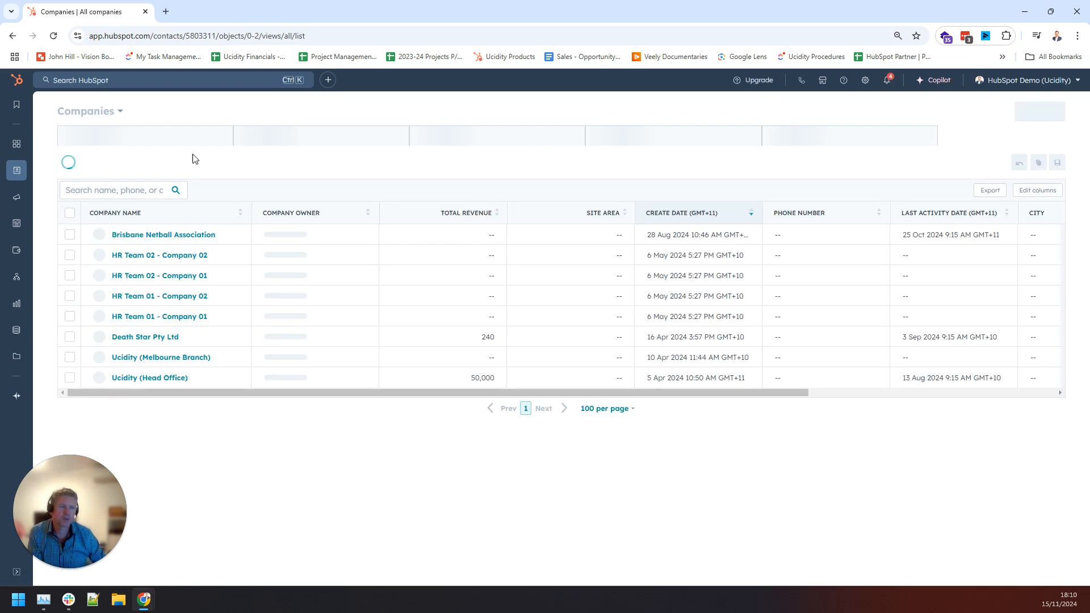
pyautogui.click(116, 109)
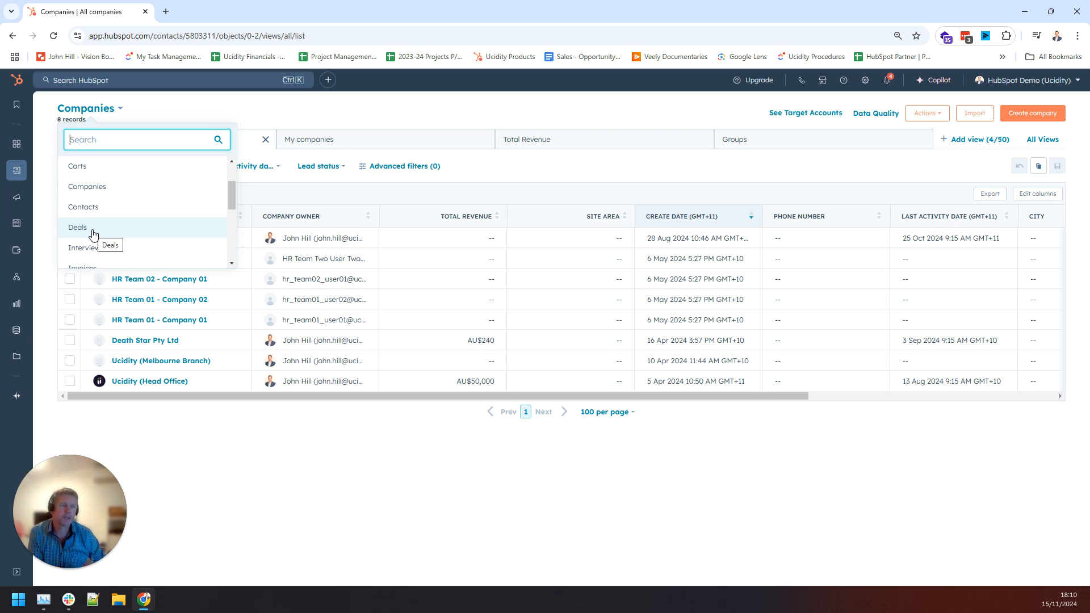
pyautogui.click(434, 122)
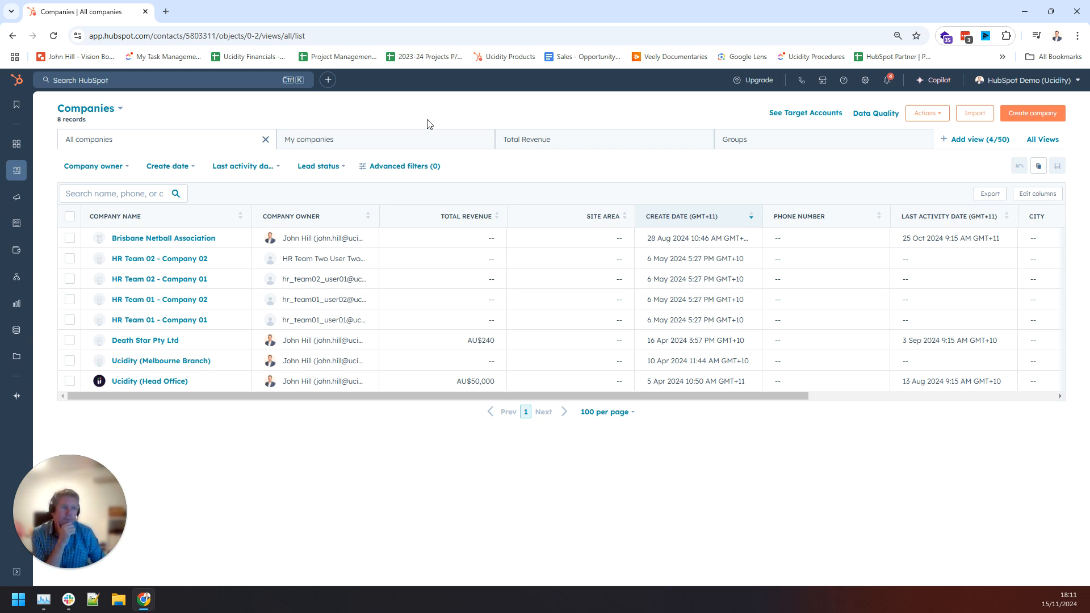
# Go to the Contacts list and search for the contact by name.
pyautogui.click(109, 194)
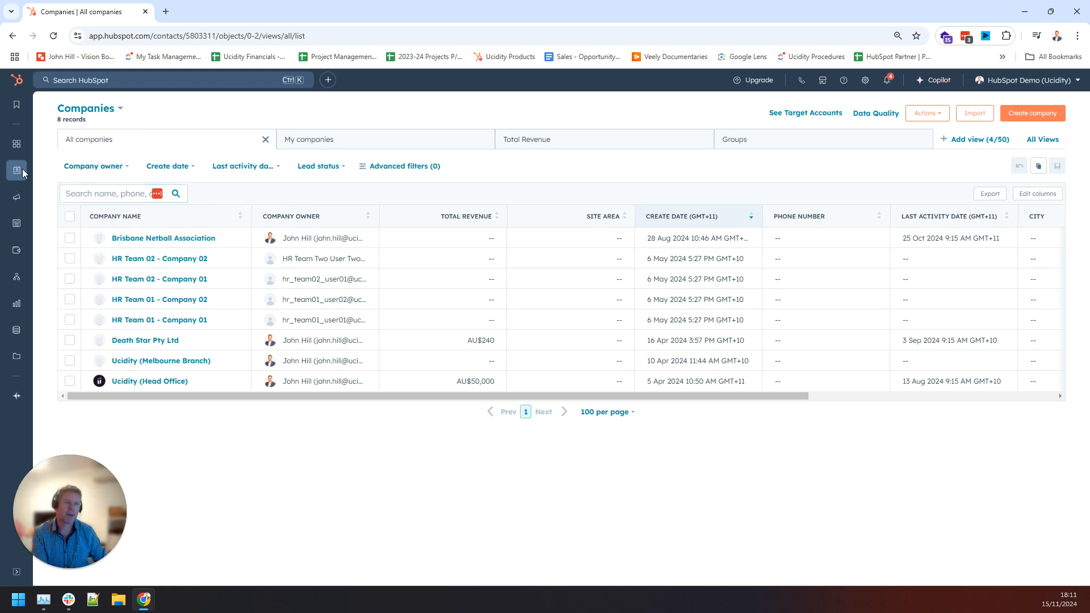
pyautogui.click(71, 170)
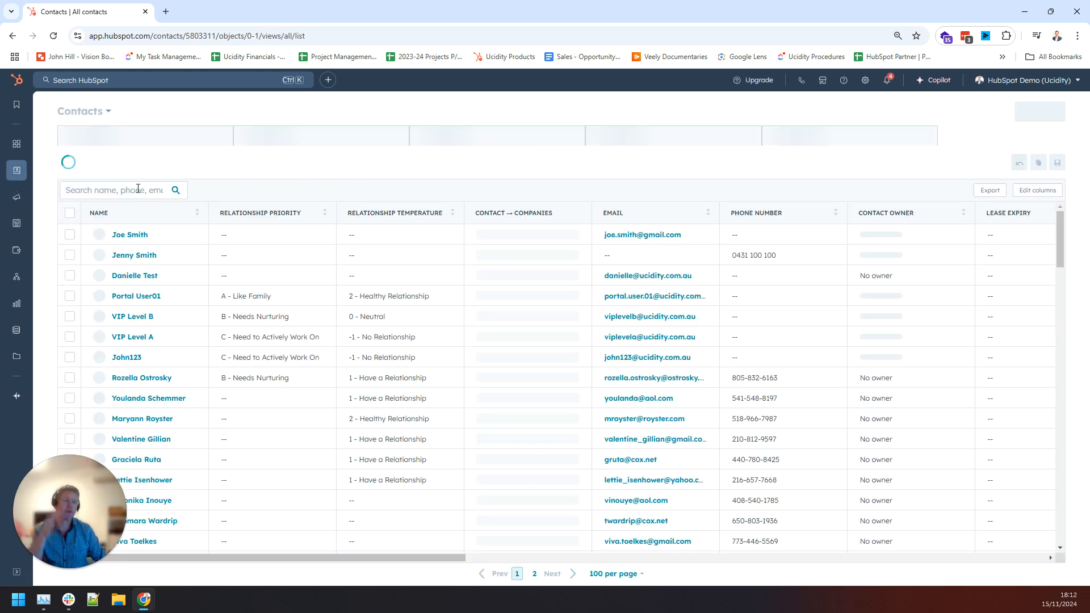
pyautogui.click(141, 198)
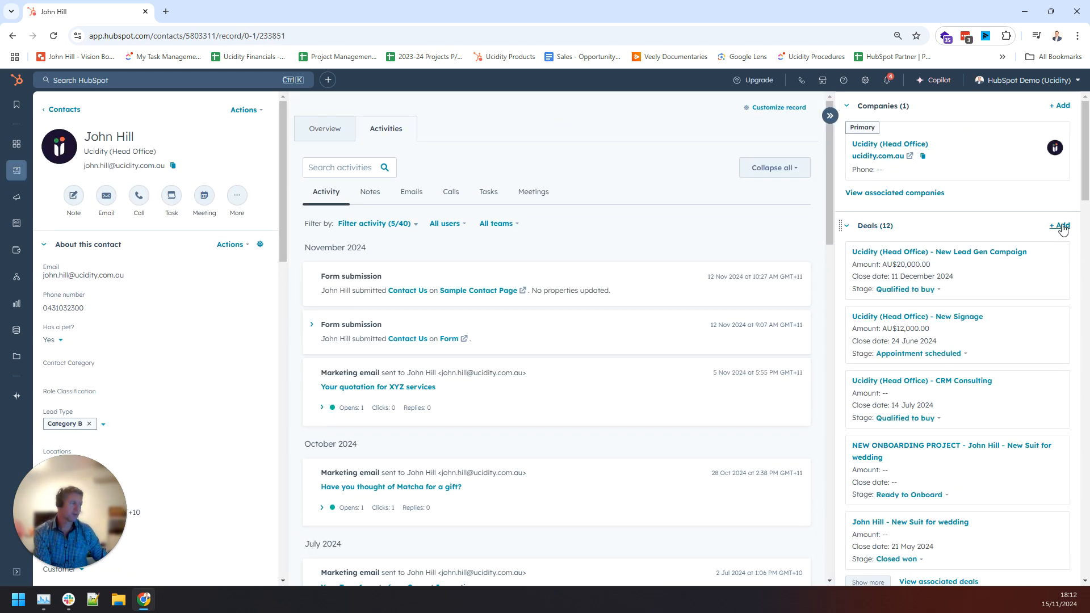
# Add a new deal from the Deals card, naming it Ucidity (Head Office) - New CRM.
pyautogui.click(1060, 226)
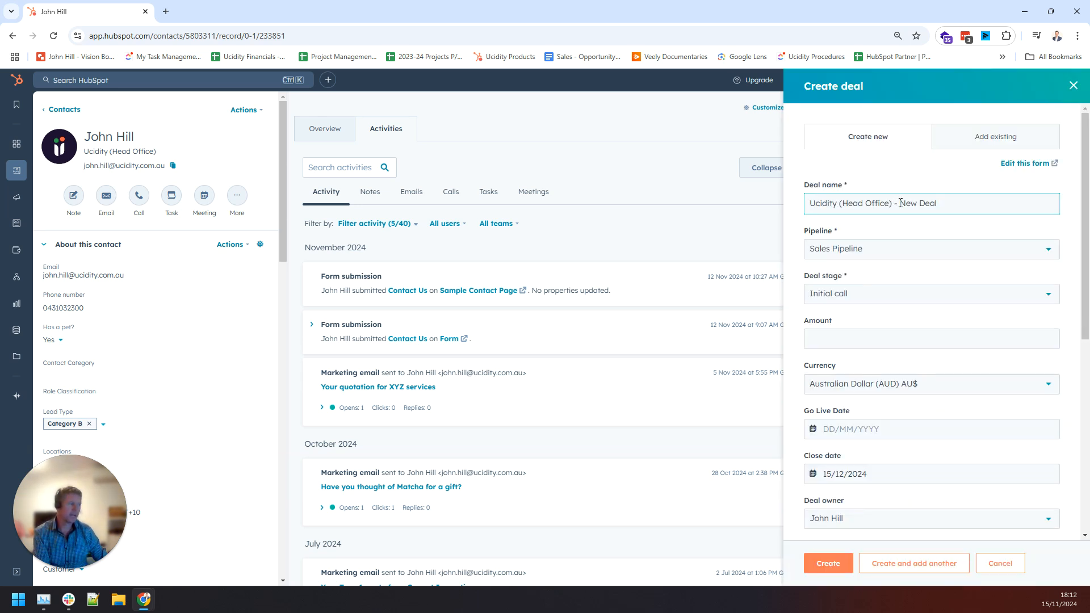
pyautogui.moveTo(810, 203); pyautogui.dragTo(967, 203)
pyautogui.click(919, 205)
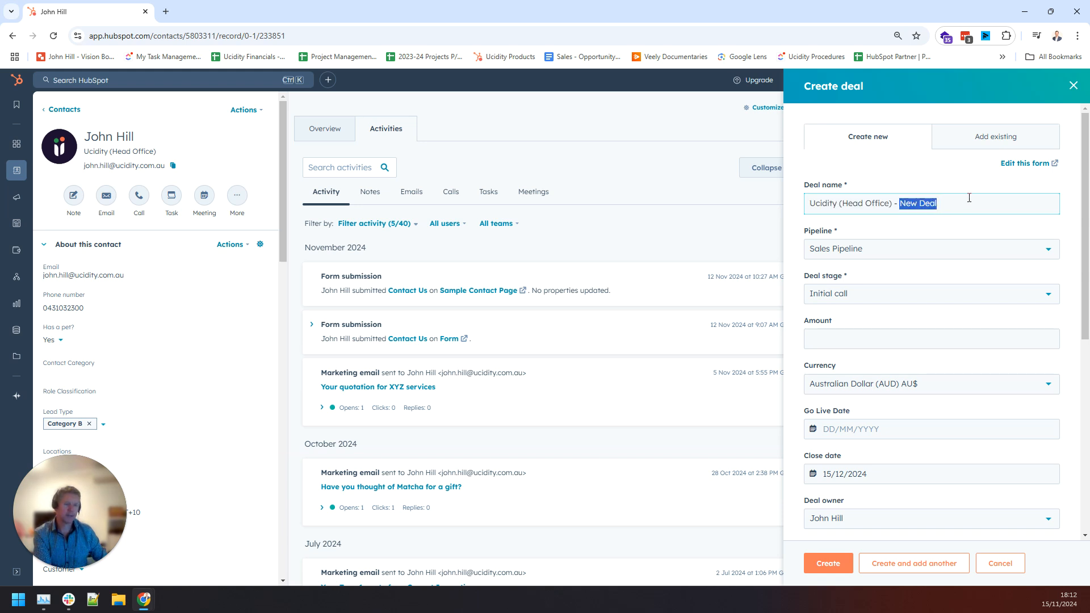
pyautogui.write('New CRM')
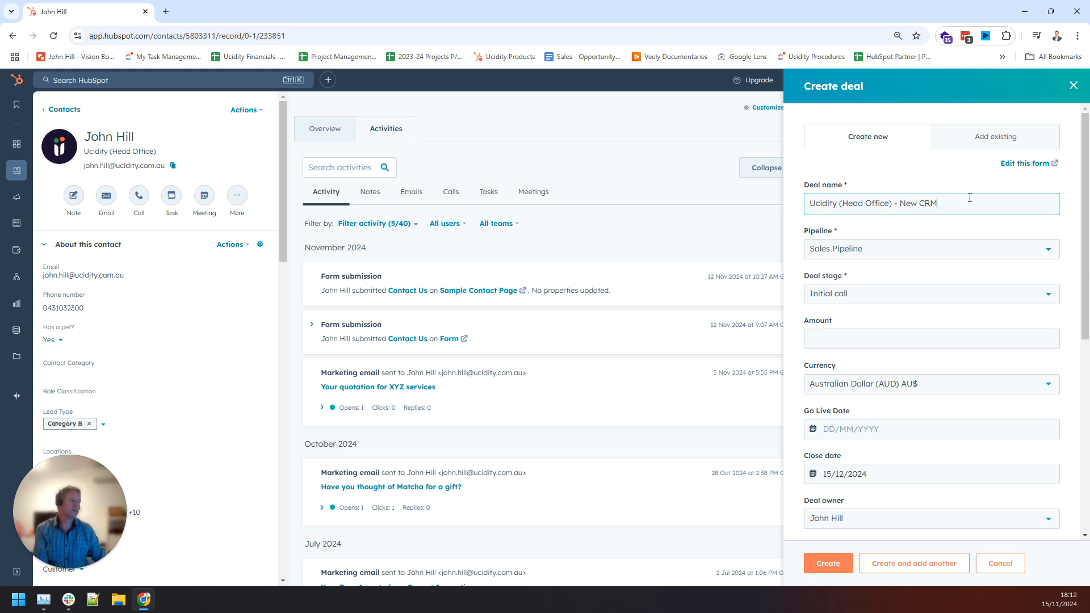
# Keep Sales Pipeline and Initial call, leave the amount empty, and create the deal.
pyautogui.click(878, 252)
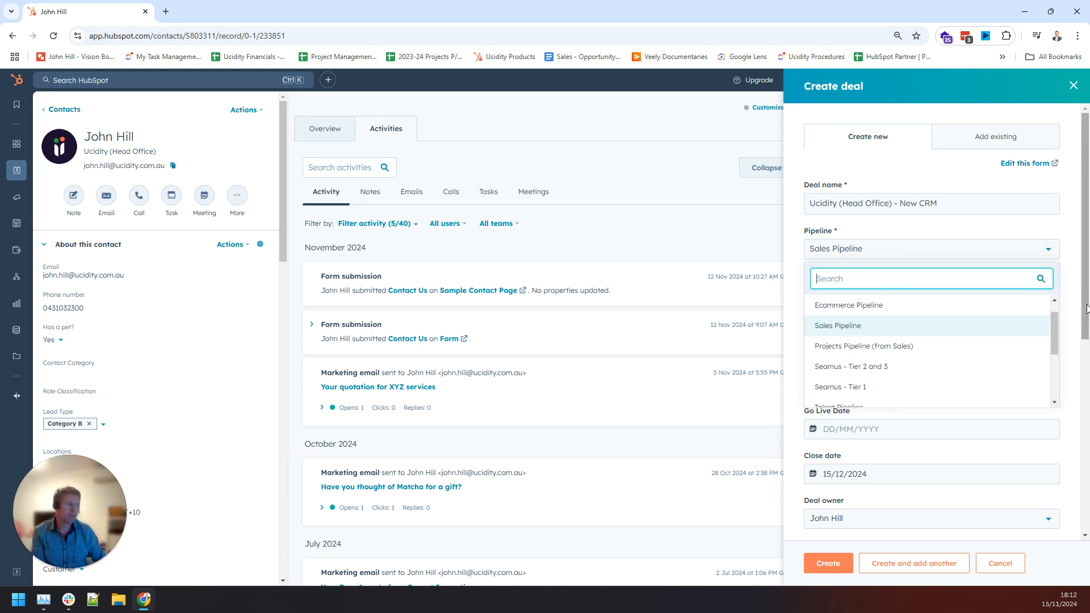
pyautogui.click(894, 324)
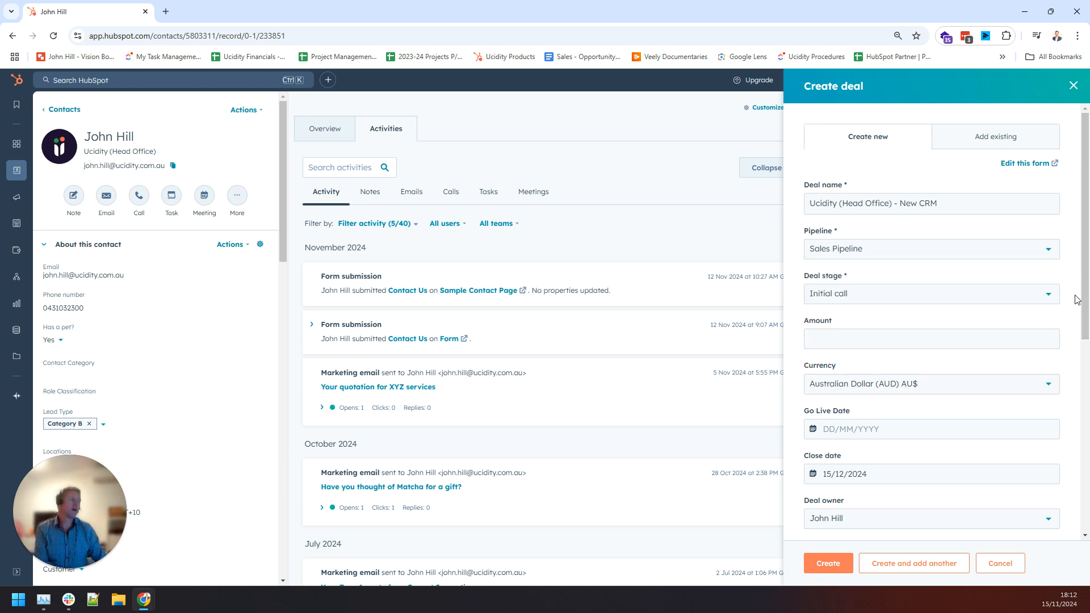
pyautogui.click(886, 305)
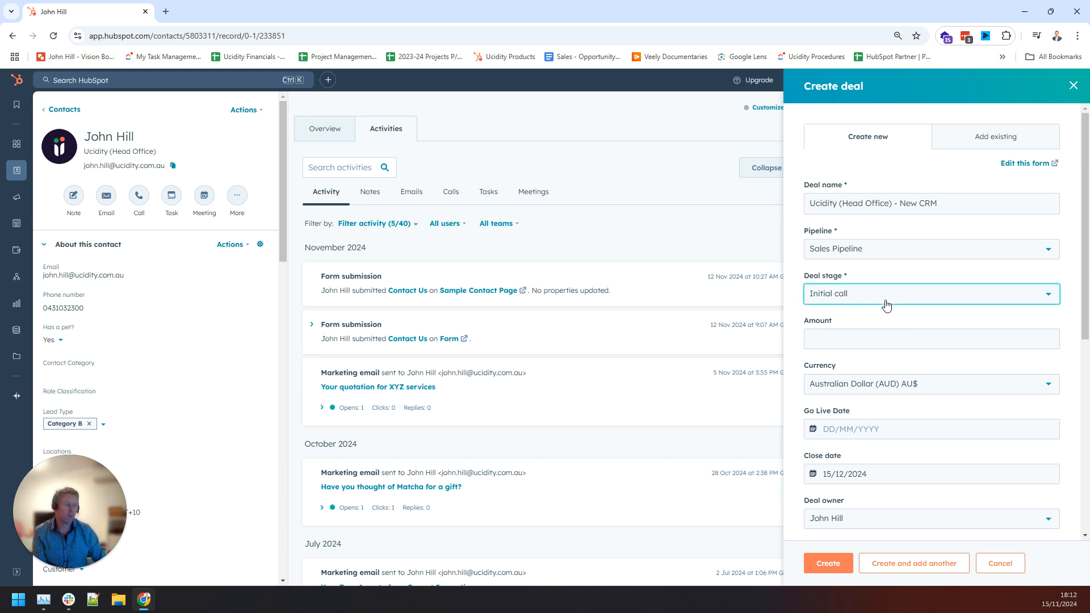
pyautogui.scroll(-2, 924, 397)
pyautogui.scroll(2, 928, 395)
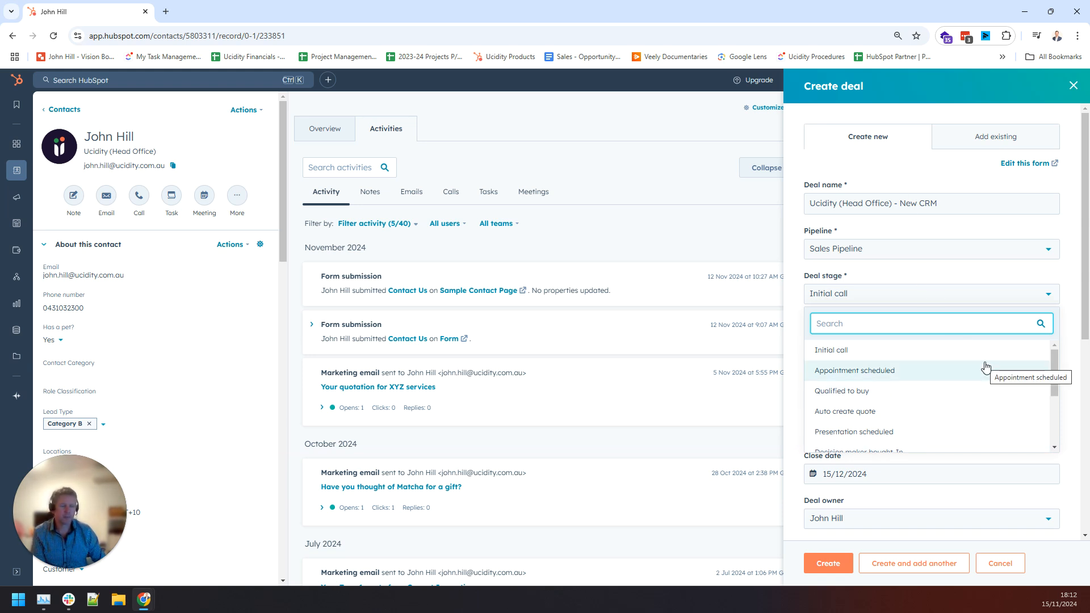
pyautogui.scroll(-2, 986, 367)
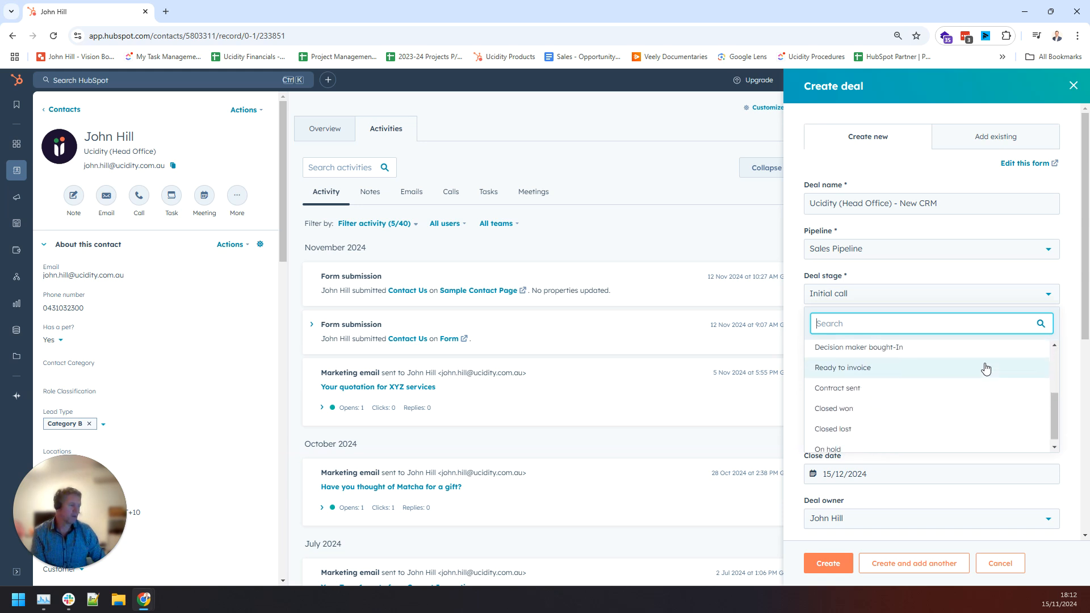
pyautogui.scroll(1, 881, 417)
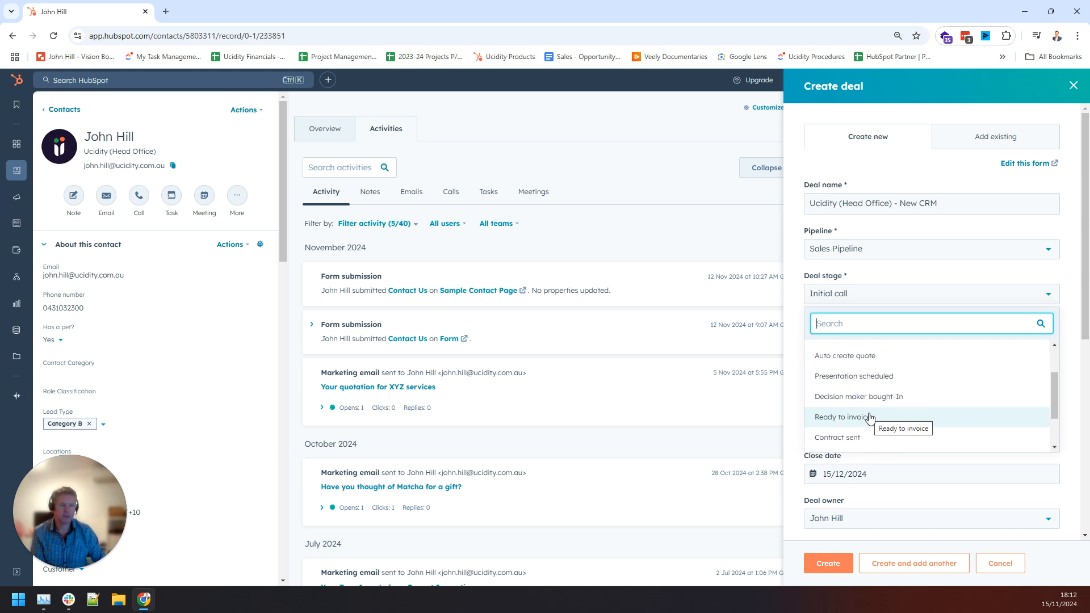
pyautogui.click(1071, 335)
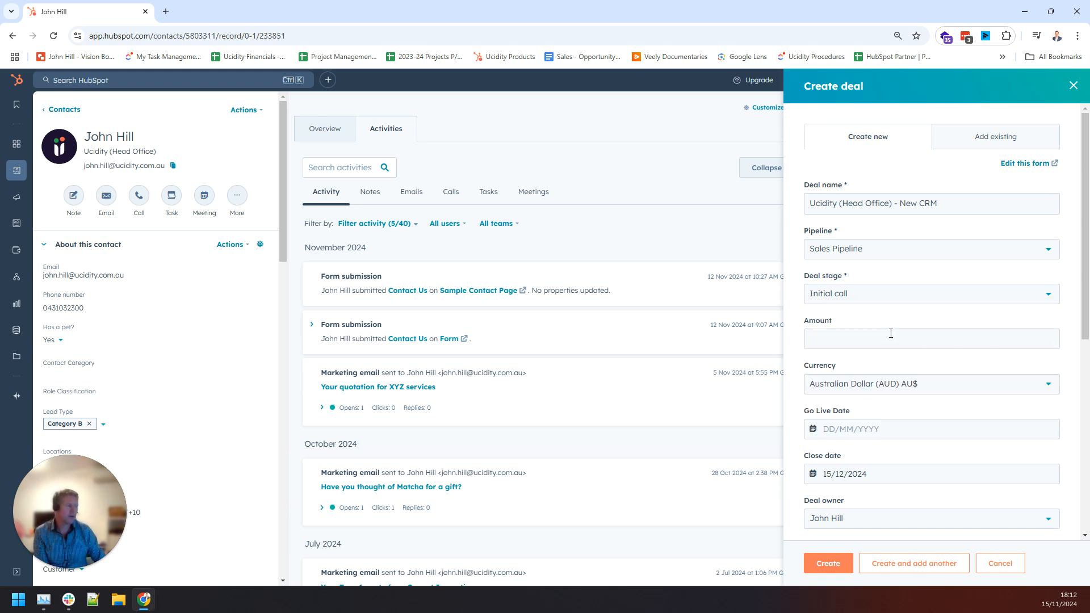
pyautogui.click(890, 334)
pyautogui.click(1074, 347)
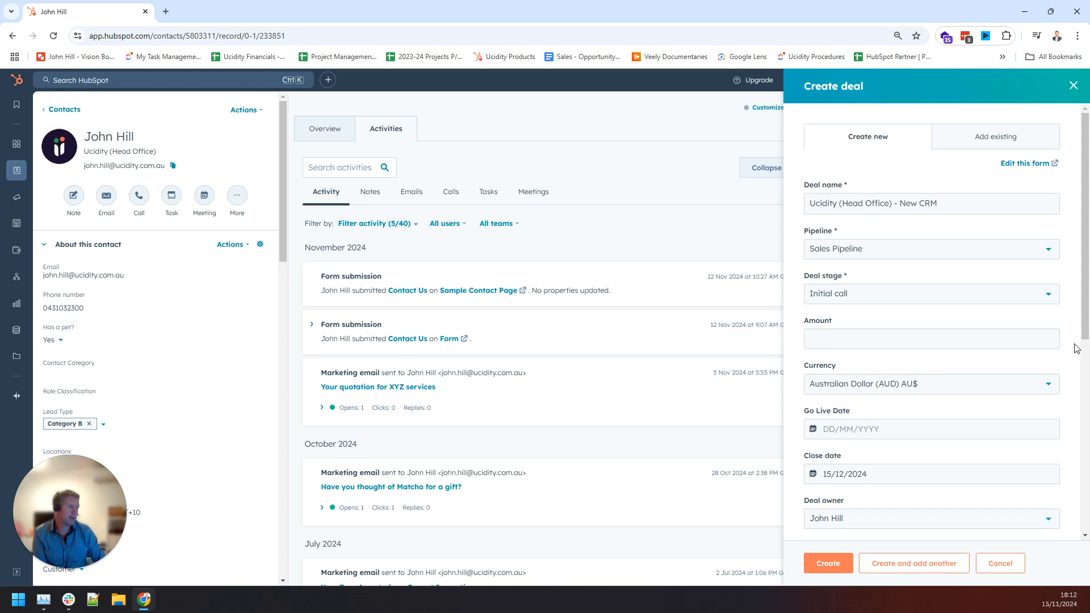
pyautogui.scroll(-6, 1075, 348)
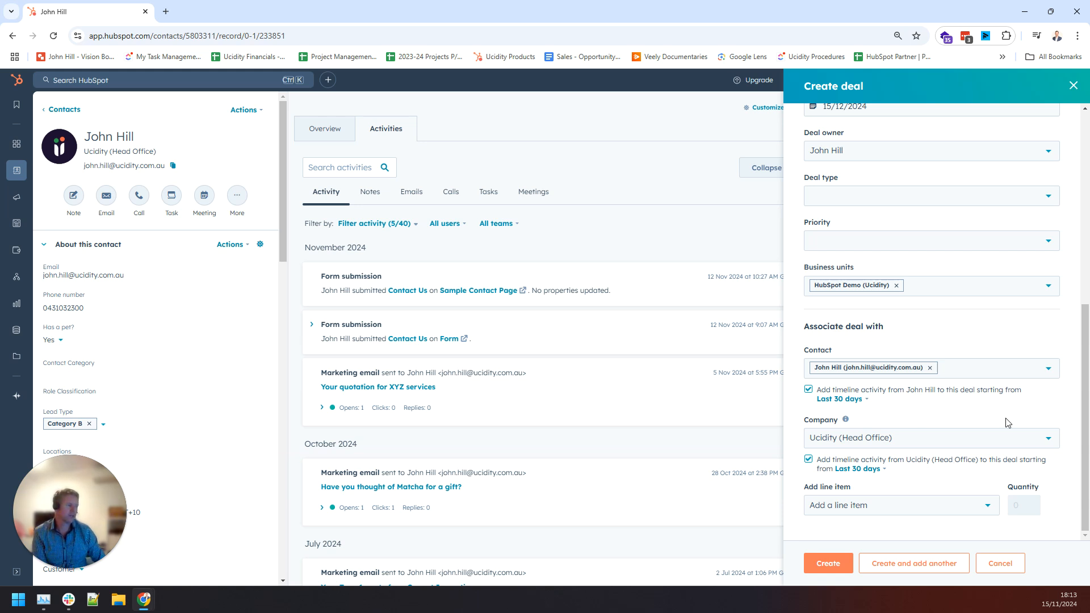
pyautogui.click(826, 566)
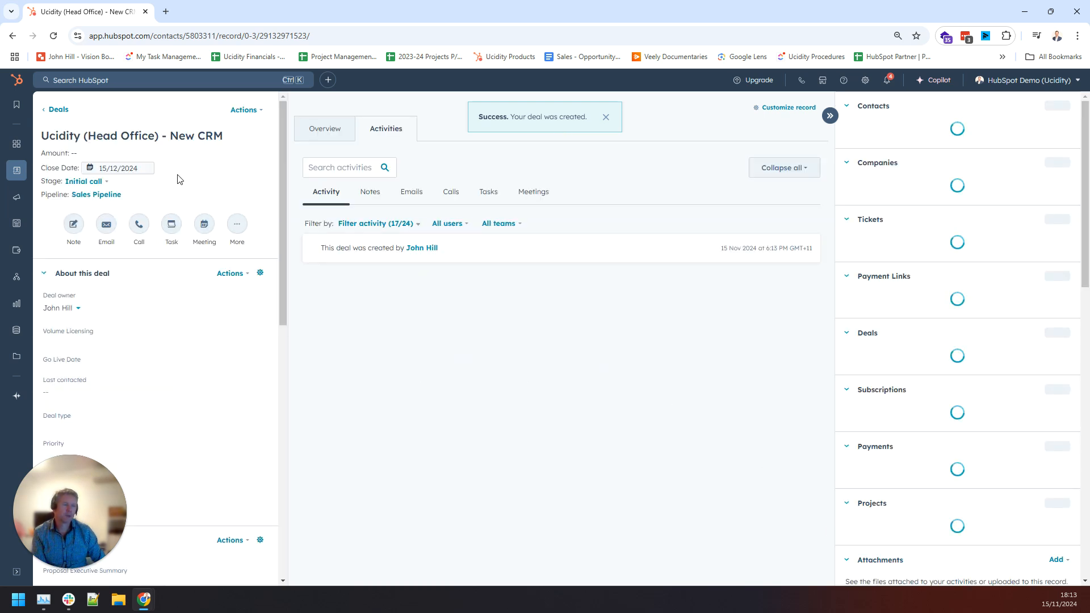
# Open the Sales Pipeline deals board showing the New CRM deal under Initial call.
pyautogui.moveTo(19, 176)
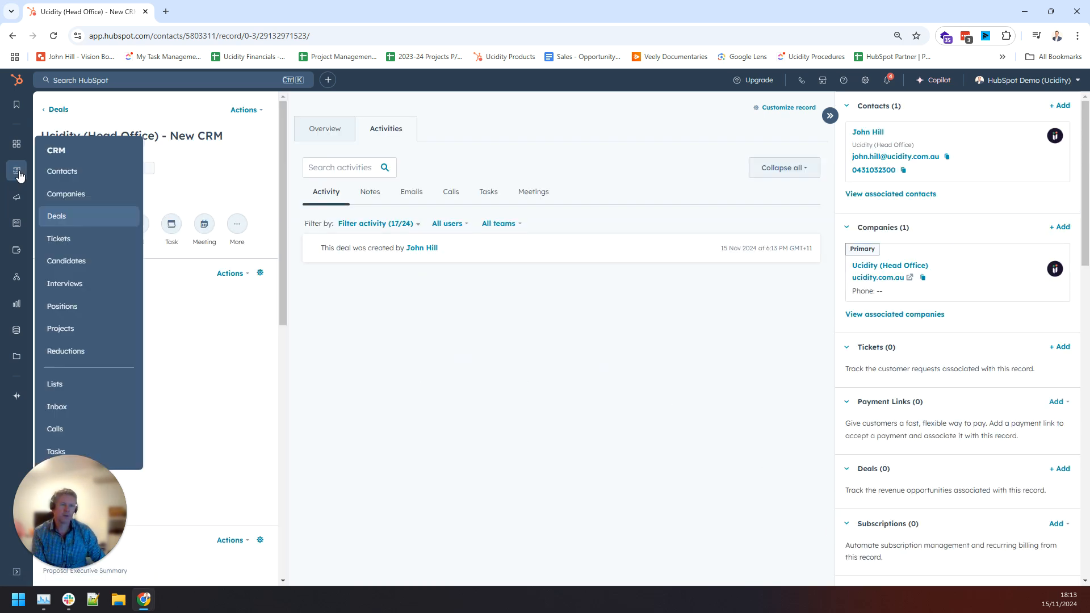
pyautogui.click(57, 216)
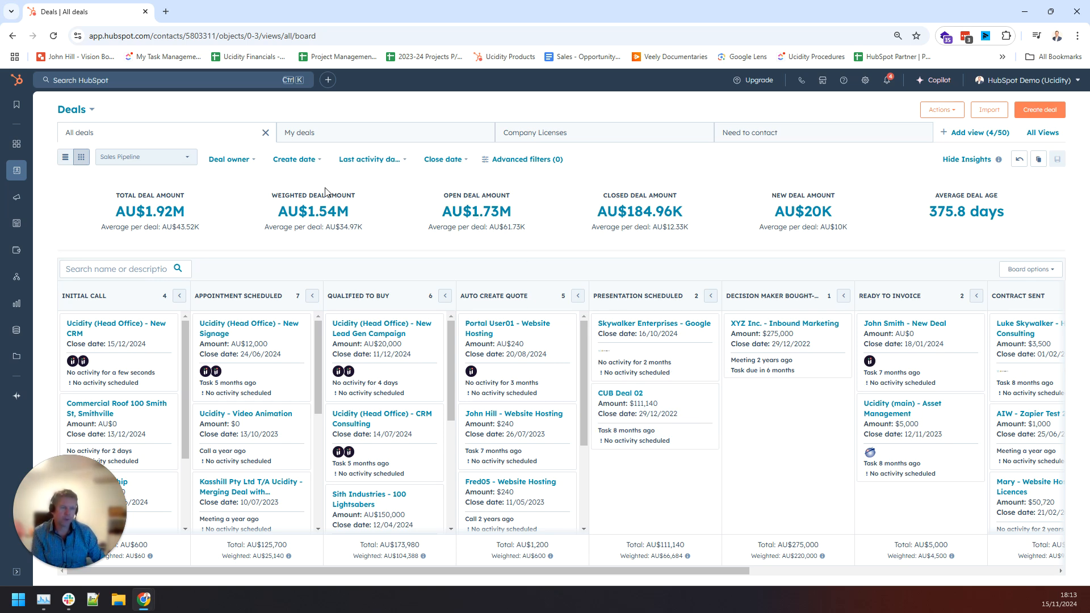
# Filter the deals board by Create date set to Today.
pyautogui.click(316, 161)
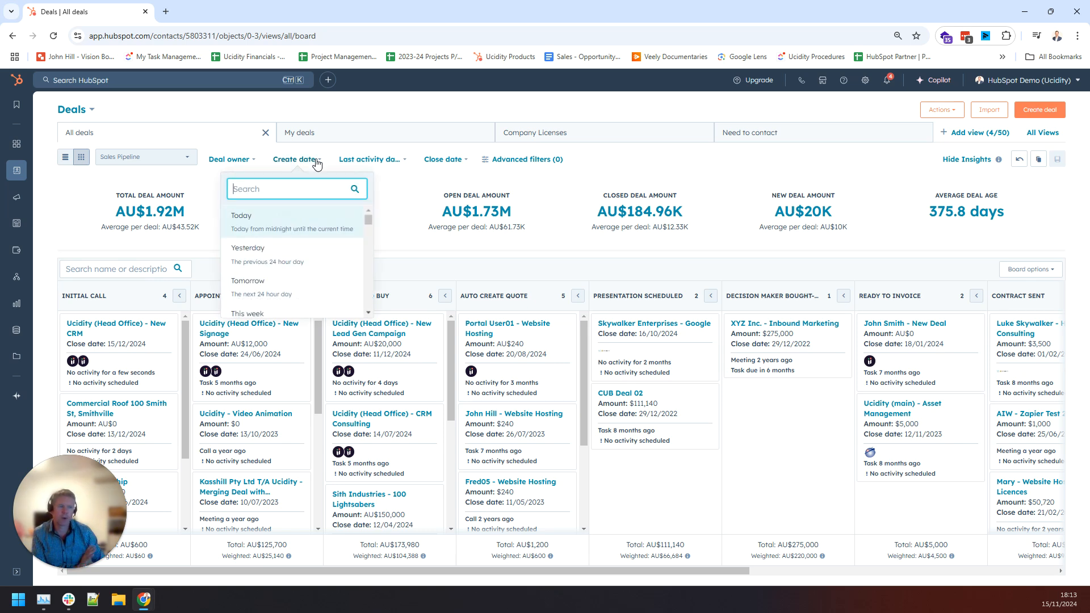
pyautogui.click(292, 230)
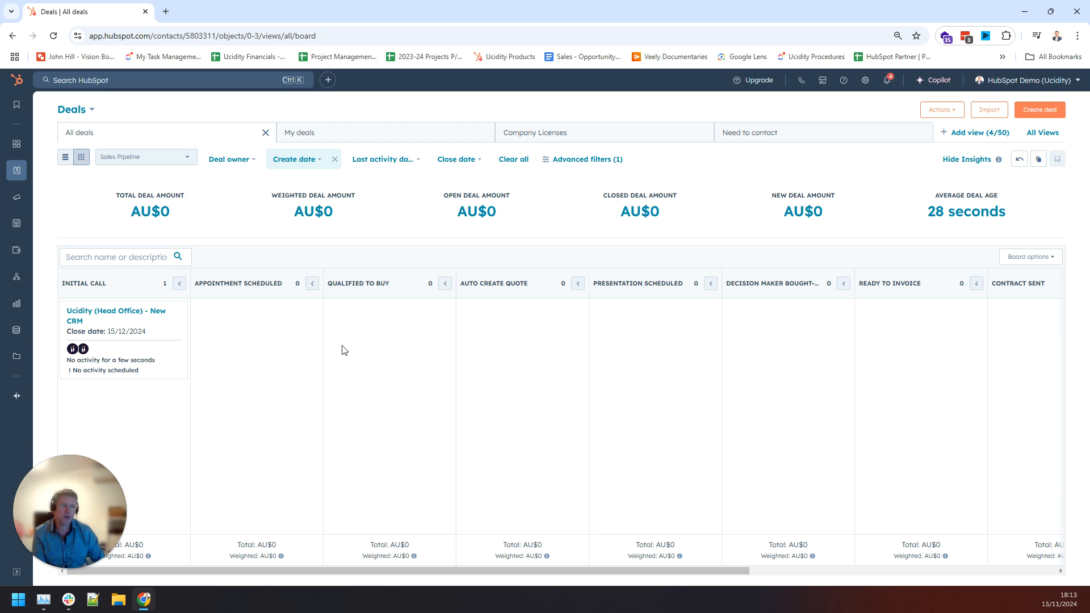
# Drag the New CRM deal via Ready to Invoice and Appointment Scheduled into Qualified To Buy.
pyautogui.moveTo(169, 335)
pyautogui.mouseDown()
pyautogui.moveTo(965, 348)
pyautogui.moveTo(350, 370)
pyautogui.moveTo(908, 302)
pyautogui.moveTo(978, 388)
pyautogui.moveTo(170, 360)
pyautogui.moveTo(164, 335)
pyautogui.mouseUp()
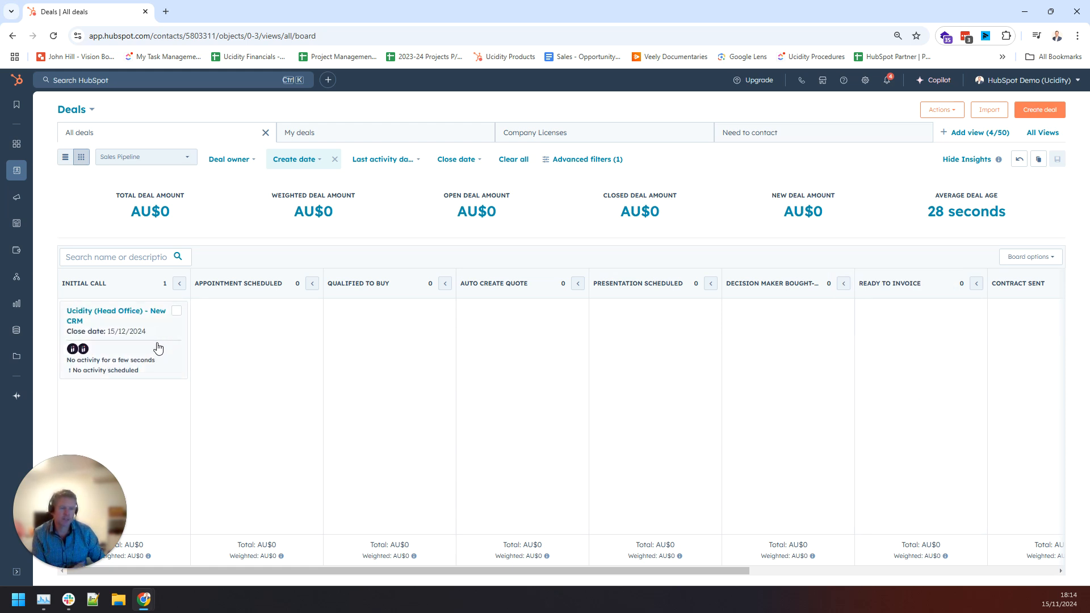
pyautogui.moveTo(155, 348); pyautogui.dragTo(965, 355)
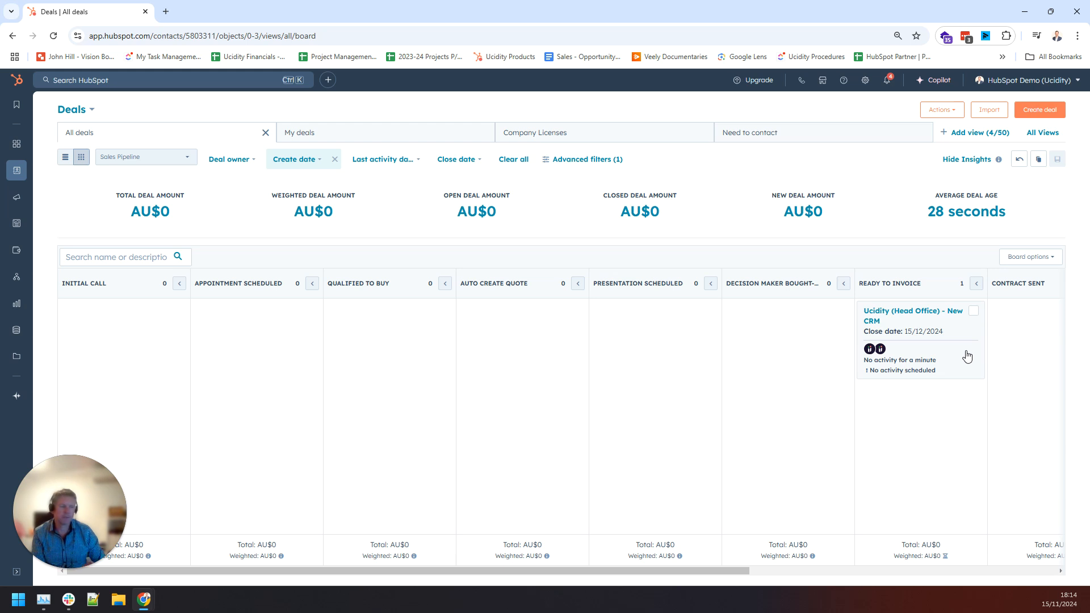
pyautogui.moveTo(966, 356); pyautogui.dragTo(291, 353)
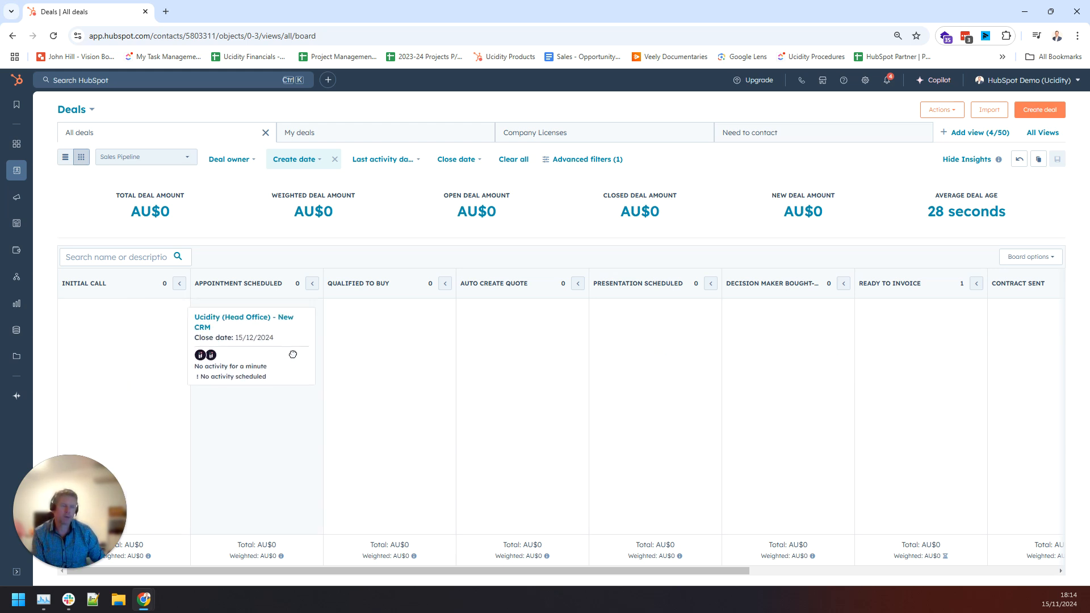
pyautogui.moveTo(197, 284); pyautogui.dragTo(281, 284)
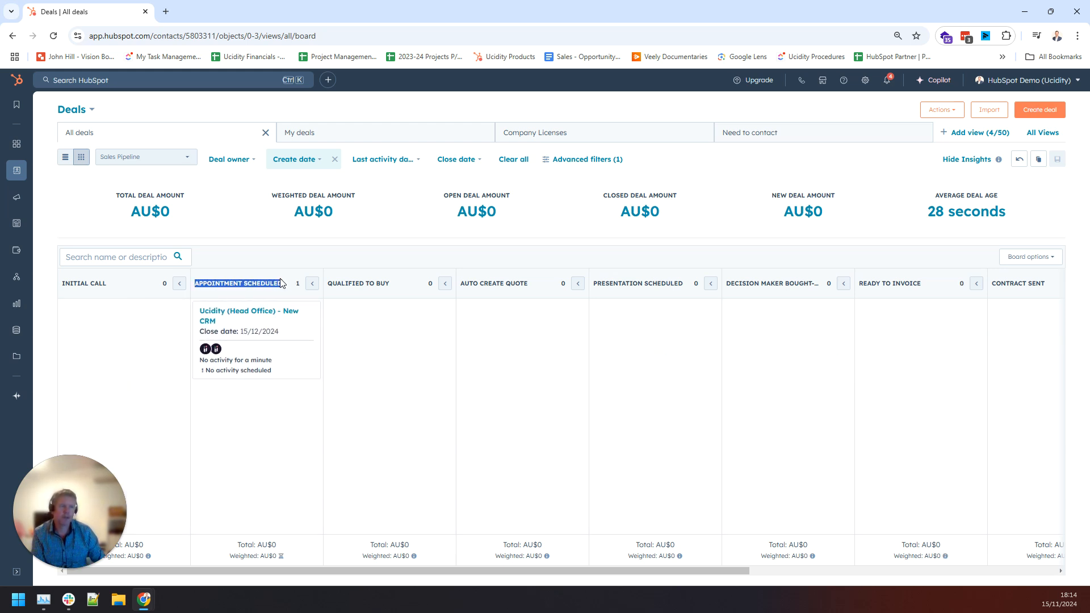
pyautogui.click(253, 236)
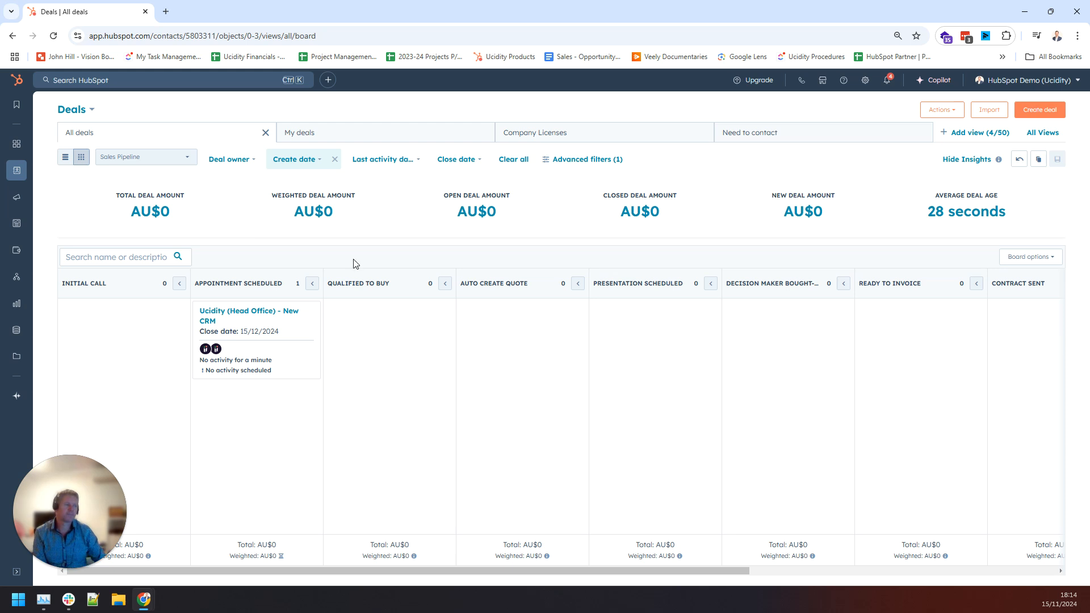
pyautogui.moveTo(302, 346); pyautogui.dragTo(431, 350)
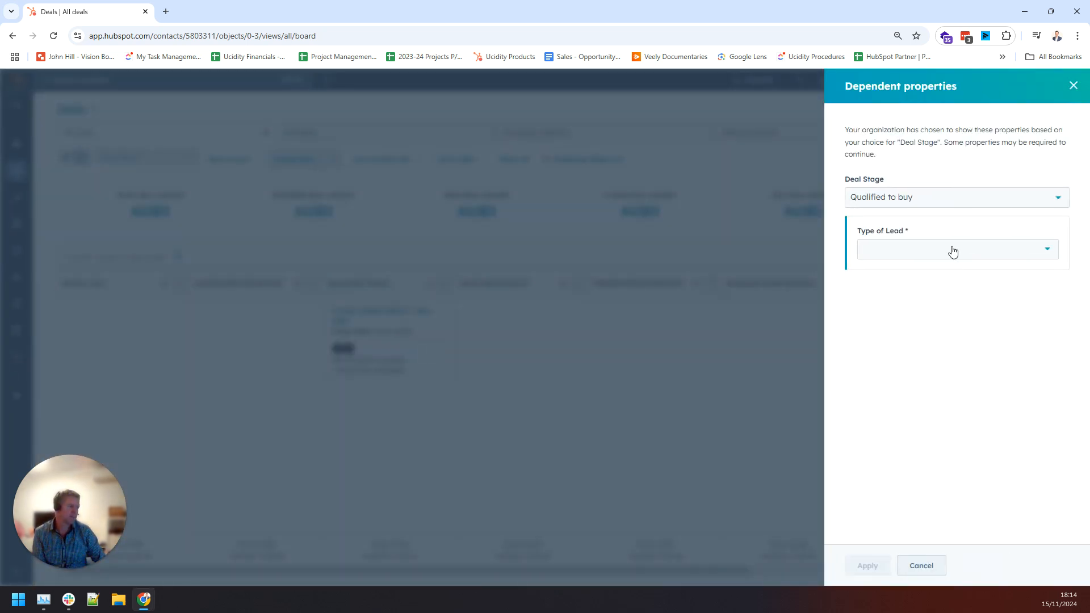
# Set Type of Lead to Inbound - eDM and apply the stage move.
pyautogui.click(952, 252)
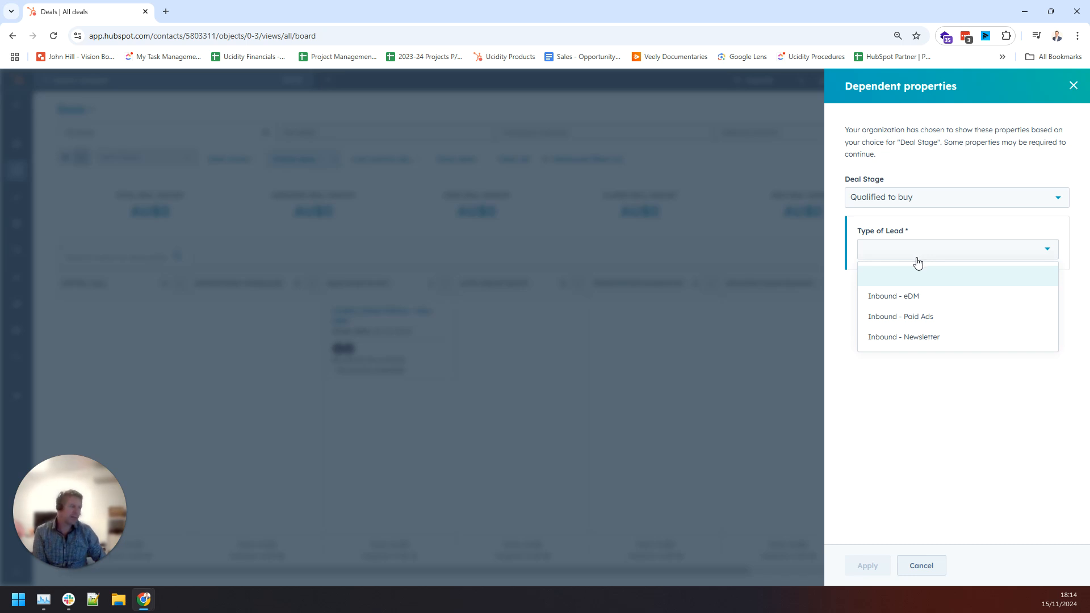
pyautogui.click(926, 299)
pyautogui.click(868, 566)
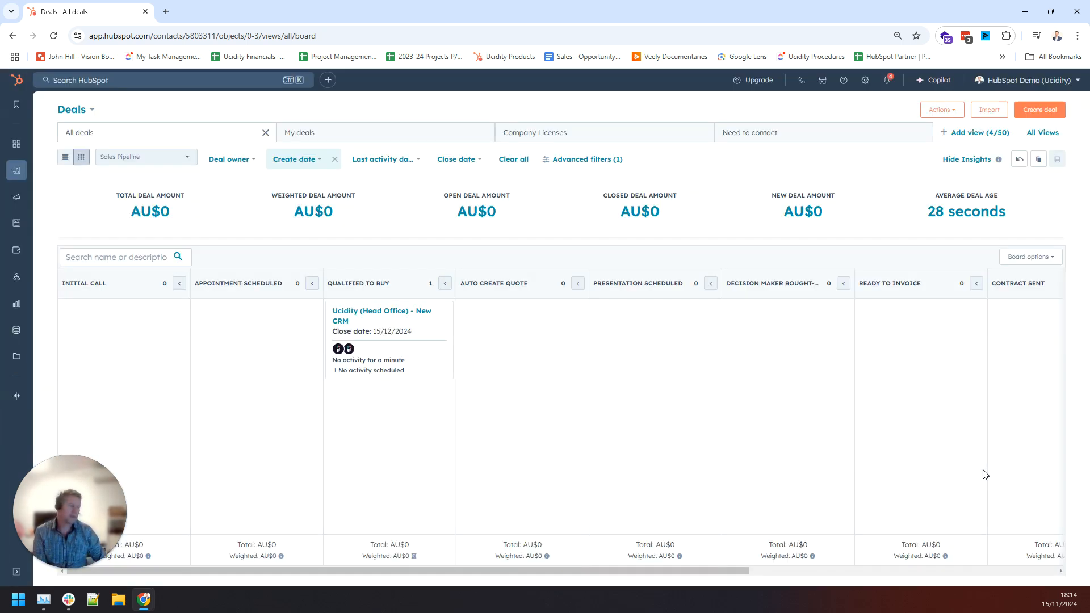
pyautogui.moveTo(396, 572); pyautogui.dragTo(625, 572)
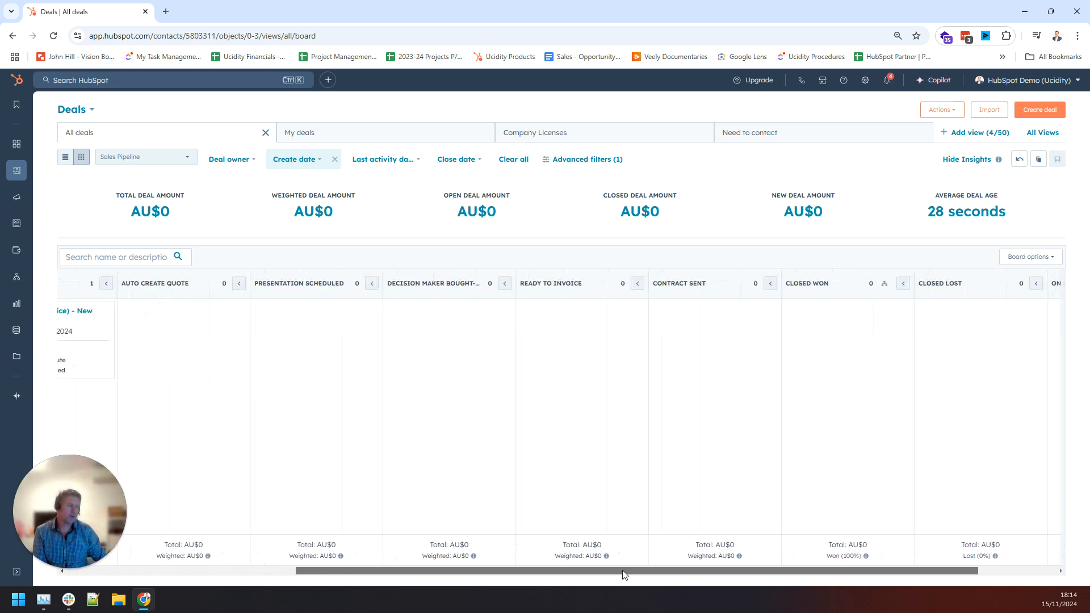
# Move the deal to Closed Won with reason They trust us and a contact manager assigned.
pyautogui.moveTo(108, 343); pyautogui.dragTo(894, 344)
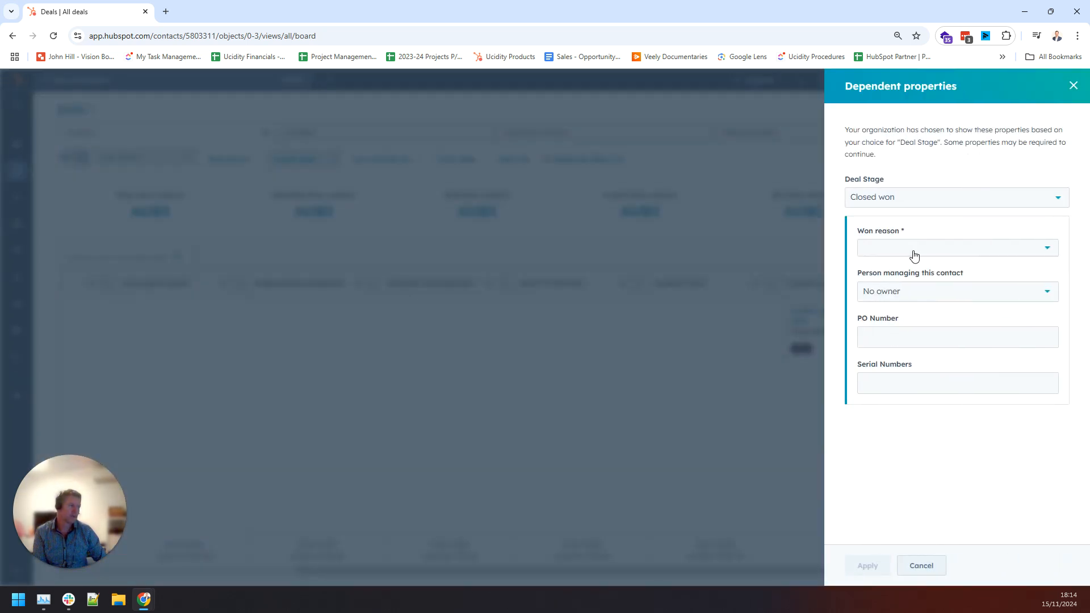
pyautogui.click(914, 255)
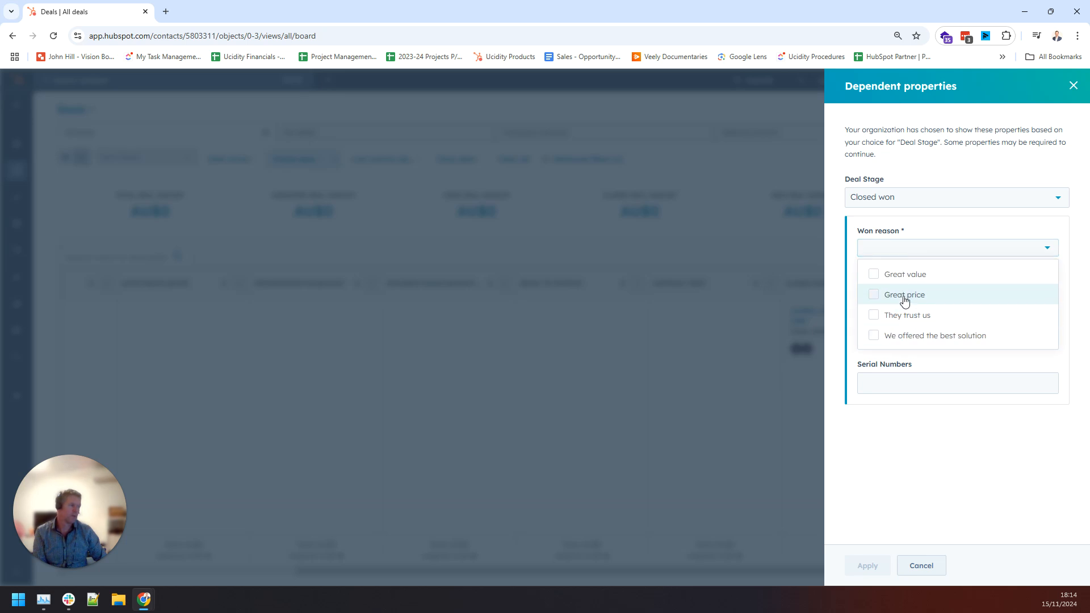
pyautogui.click(907, 322)
pyautogui.click(906, 491)
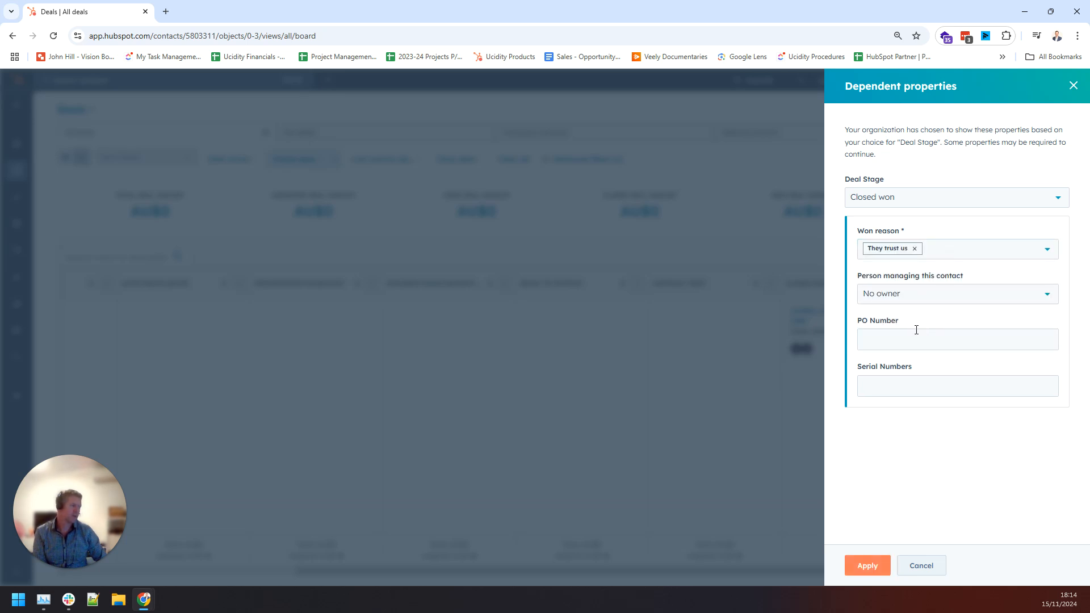
pyautogui.click(913, 297)
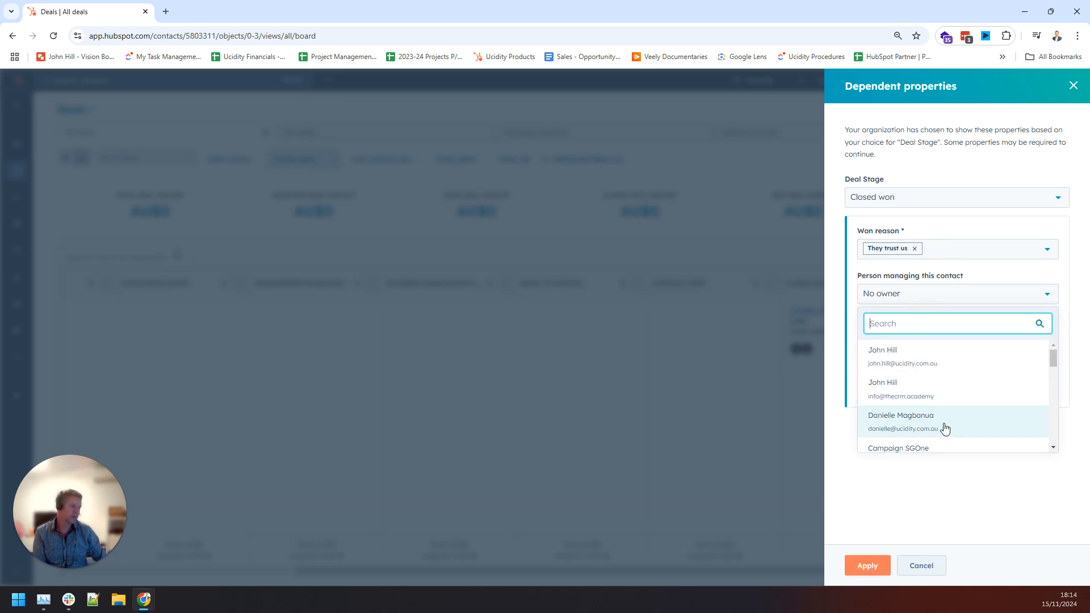
pyautogui.click(919, 431)
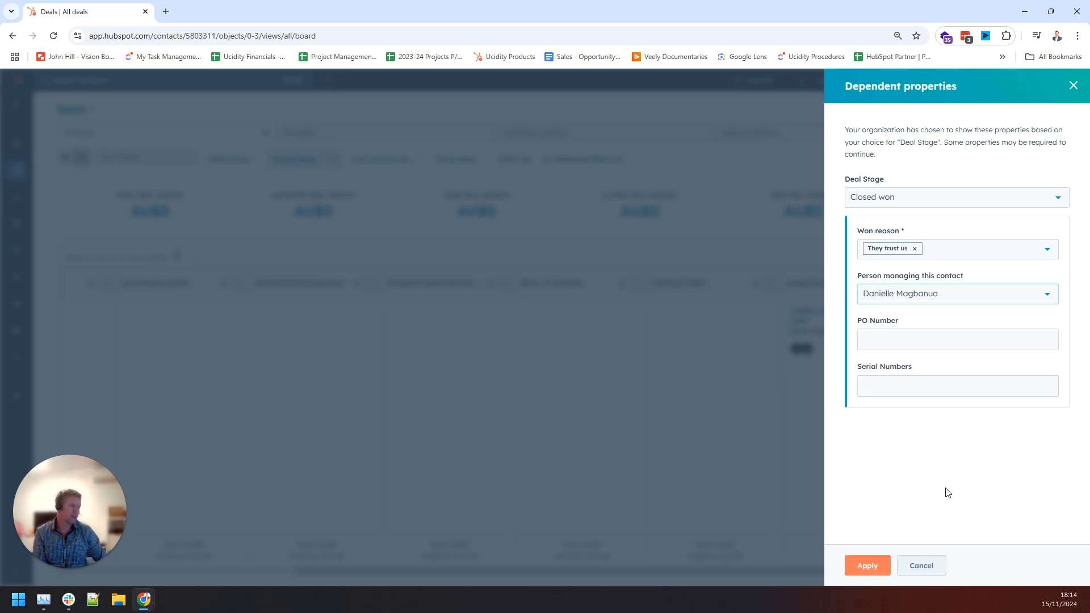
pyautogui.click(866, 566)
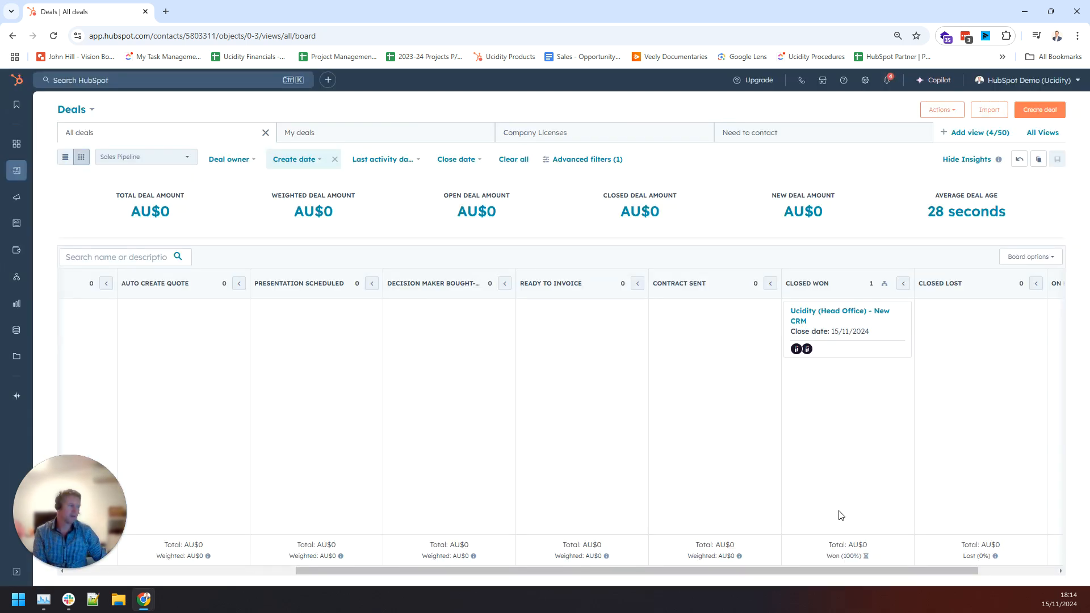
pyautogui.moveTo(798, 570); pyautogui.dragTo(825, 571)
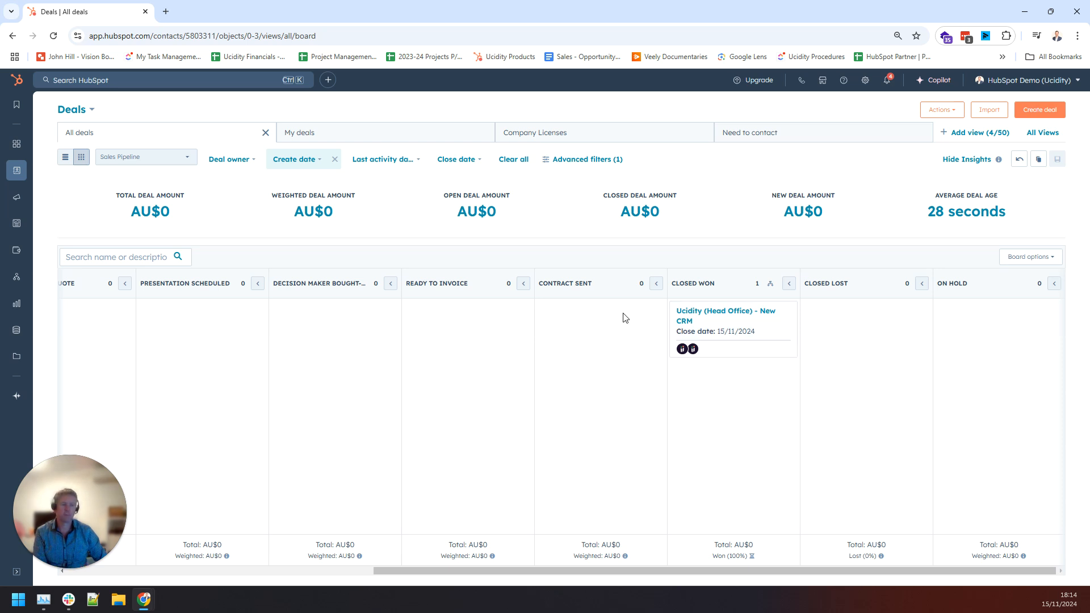
# Move the deal to Closed Lost with Lost Reason Wrong fit for us.
pyautogui.moveTo(738, 335); pyautogui.dragTo(914, 339)
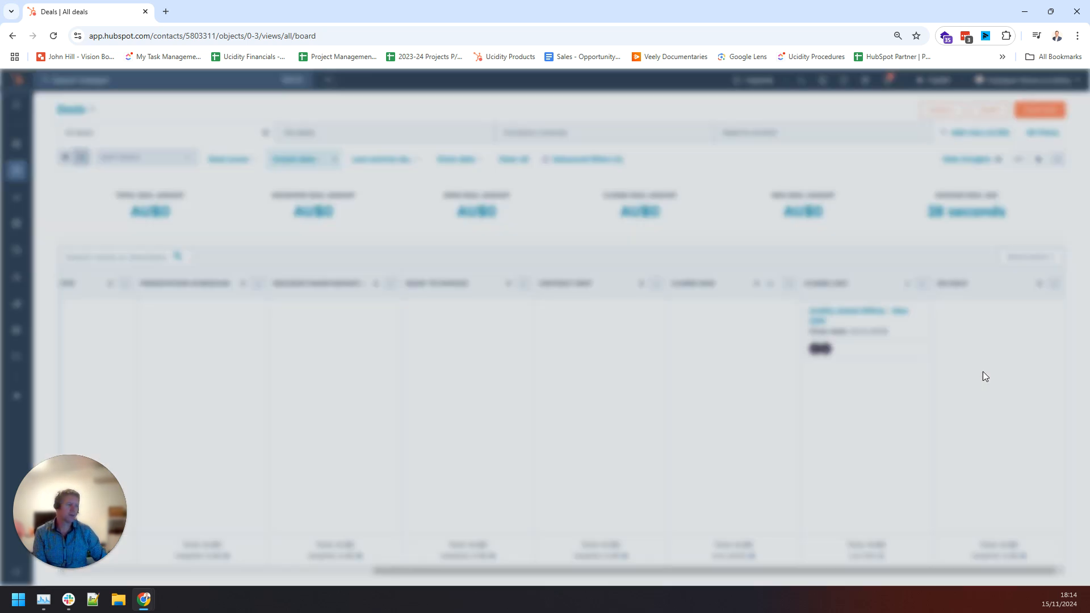
pyautogui.scroll(-1, 1000, 338)
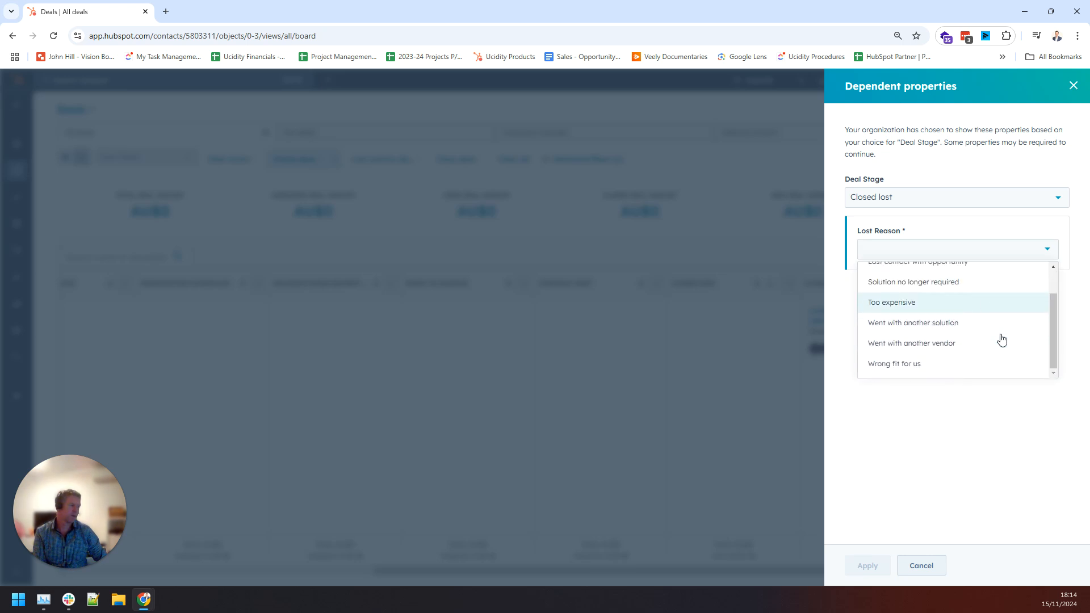
pyautogui.click(897, 365)
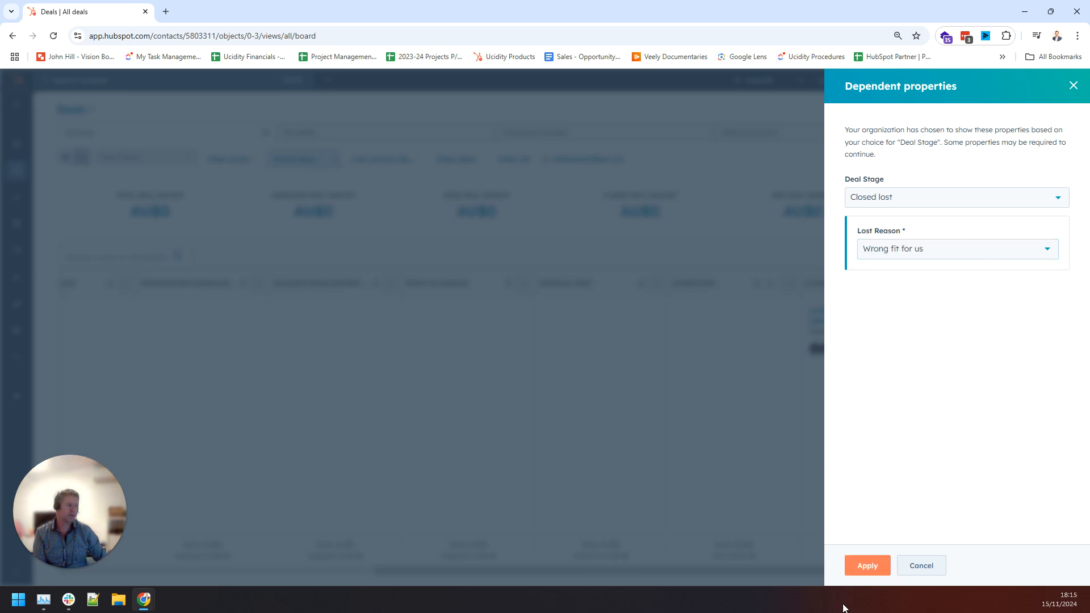
pyautogui.click(857, 566)
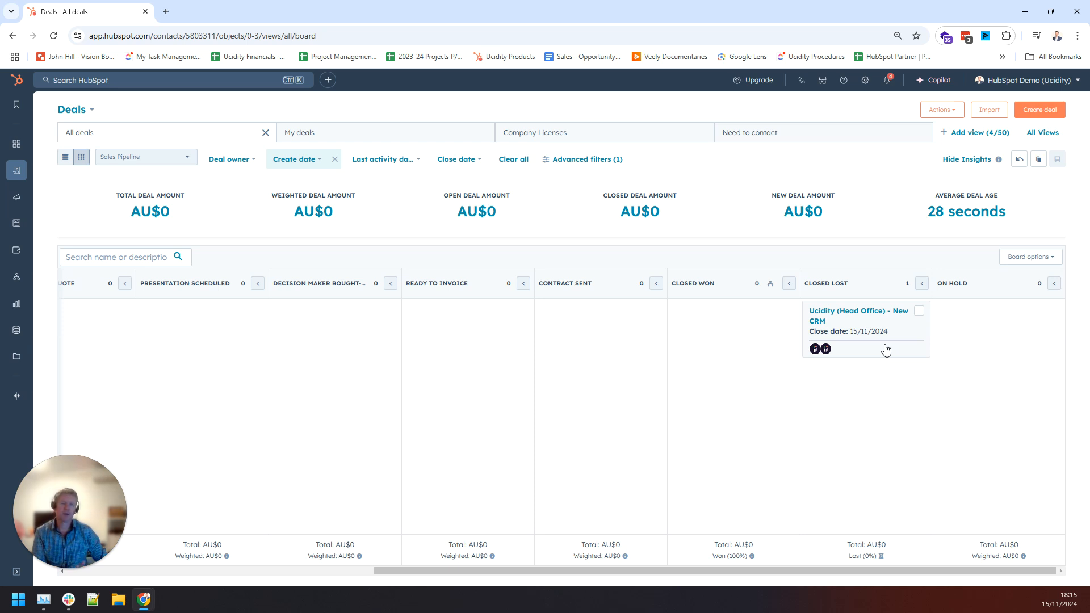
# Move the deal via On Hold and Auto Create Quote back to Qualified to Buy, then open its record.
pyautogui.moveTo(886, 349); pyautogui.dragTo(1022, 357)
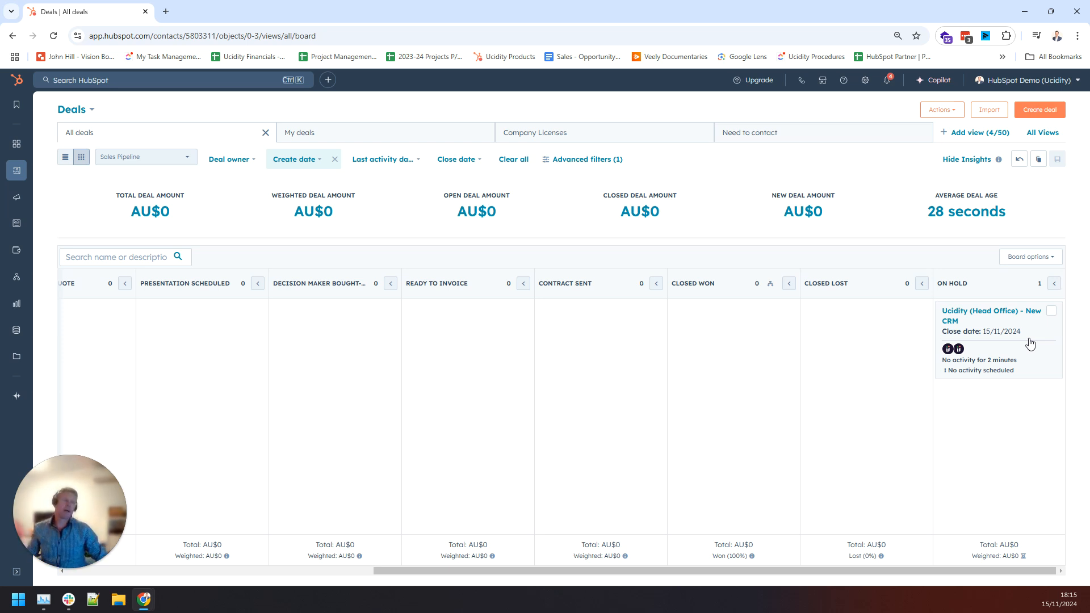
pyautogui.moveTo(1029, 343); pyautogui.dragTo(128, 341)
pyautogui.moveTo(681, 572); pyautogui.dragTo(361, 592)
pyautogui.moveTo(562, 336); pyautogui.dragTo(422, 337)
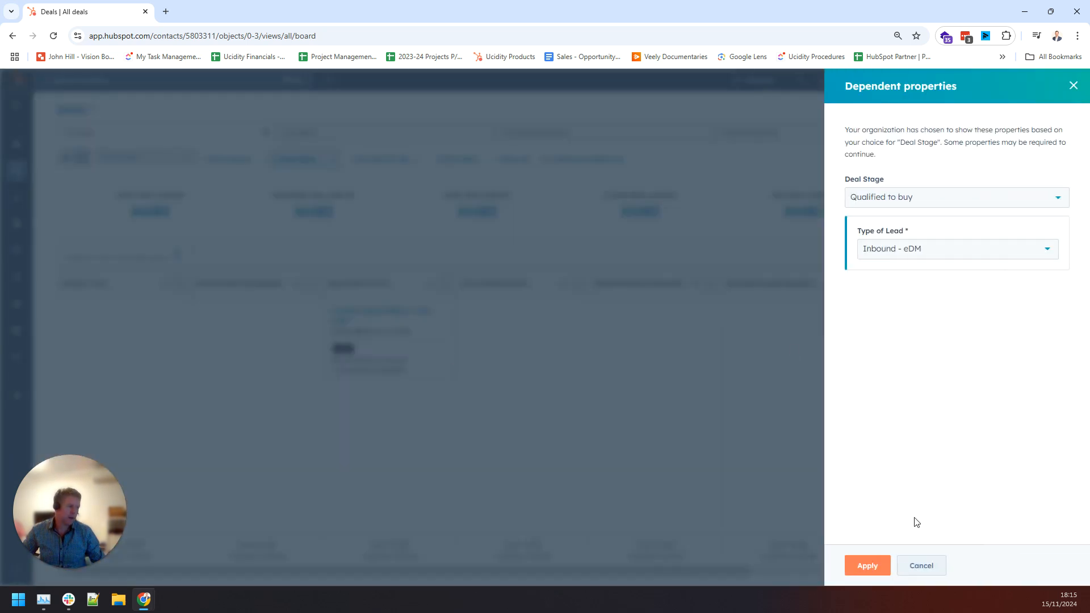
pyautogui.click(867, 565)
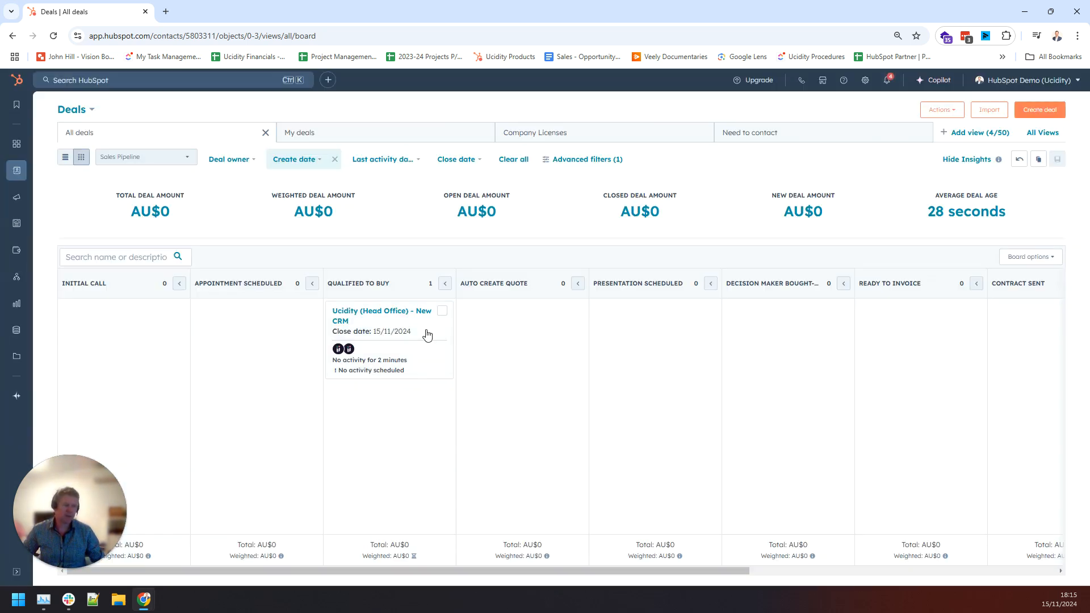
pyautogui.click(401, 311)
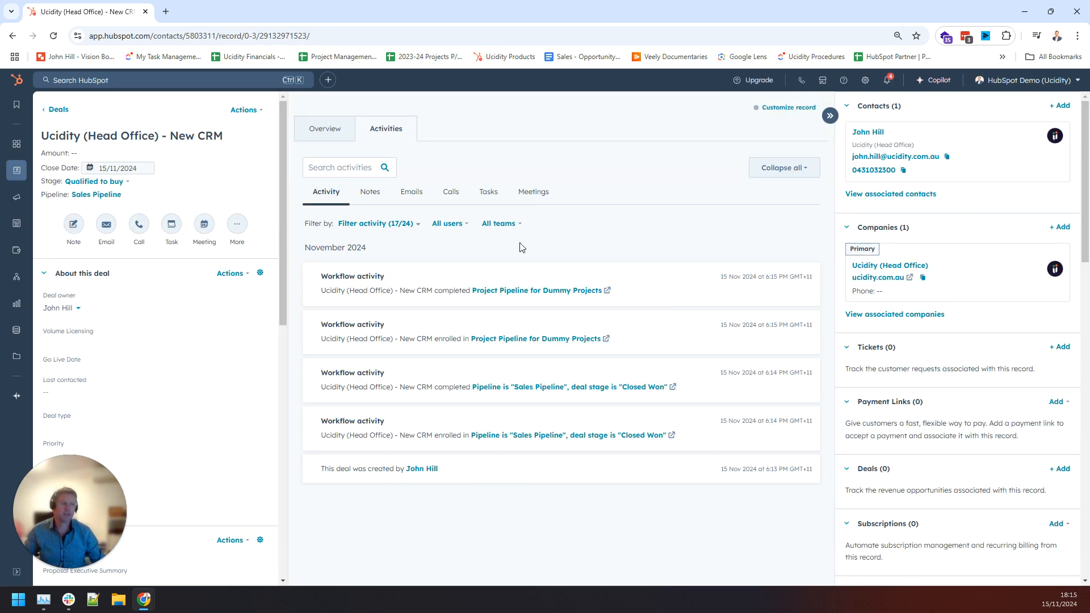
# Select all activity types in the deal's feed filter, then view its empty Tasks list.
pyautogui.click(393, 225)
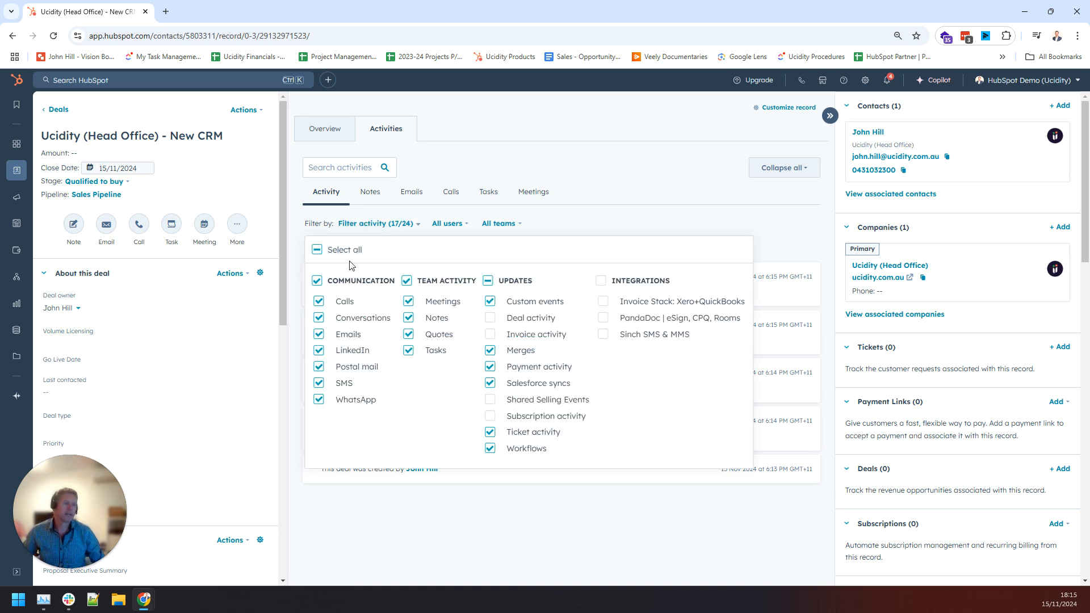
pyautogui.click(363, 253)
pyautogui.click(625, 203)
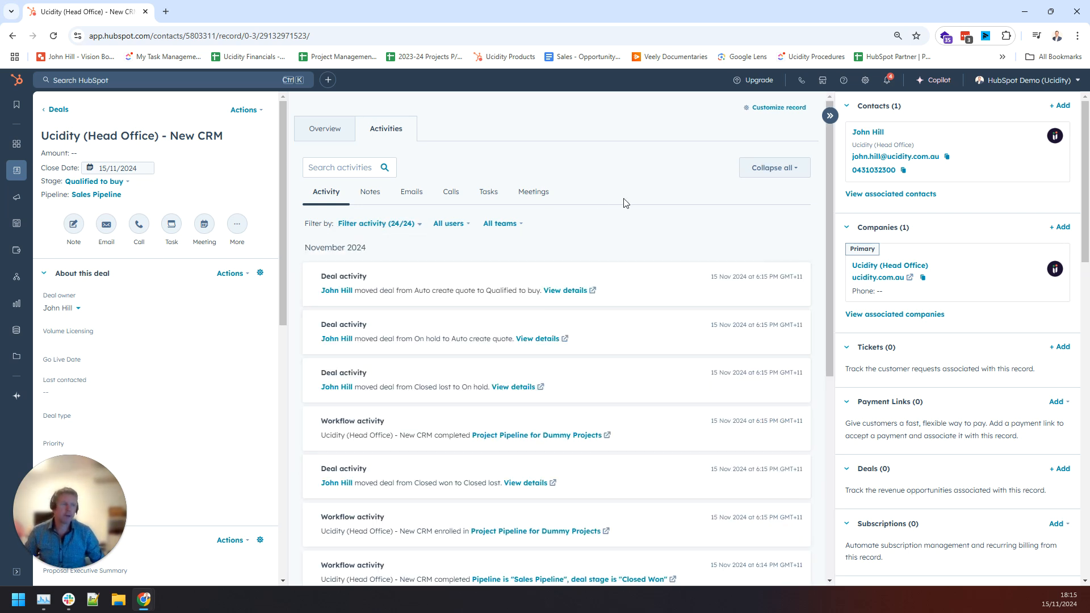
pyautogui.click(488, 193)
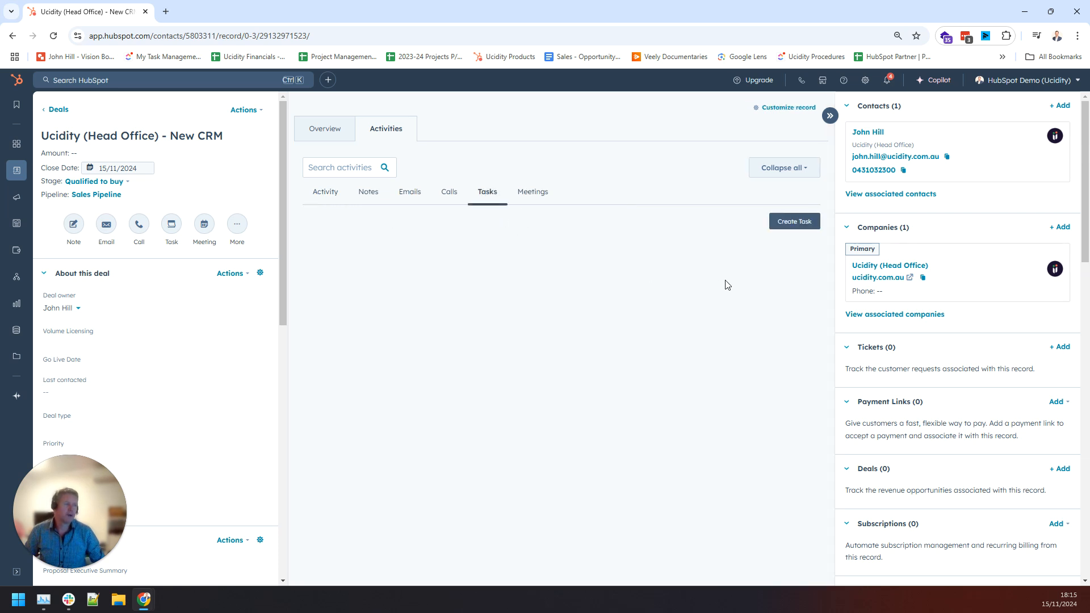
# Create a Send quote task due in 1 business day at 10:00 AM with a discount note.
pyautogui.click(788, 222)
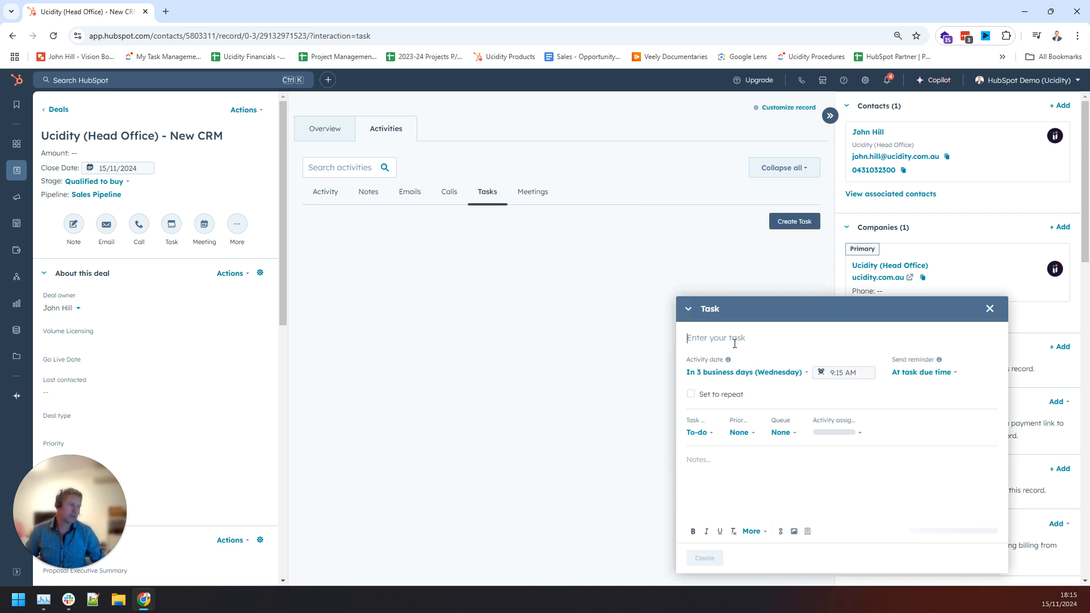
pyautogui.write('Send quote')
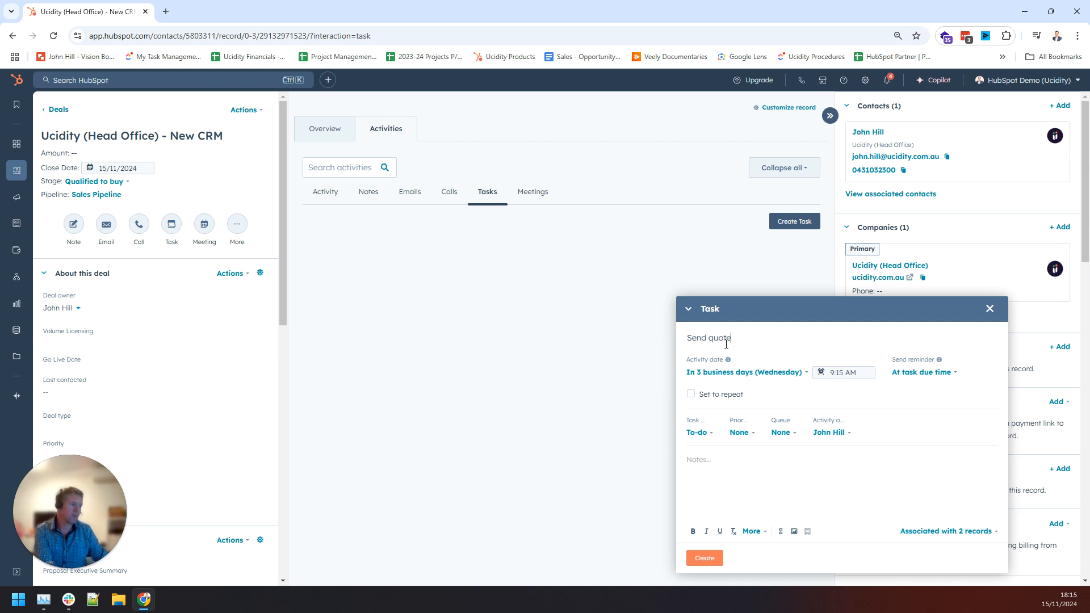
pyautogui.click(758, 380)
pyautogui.scroll(3, 760, 449)
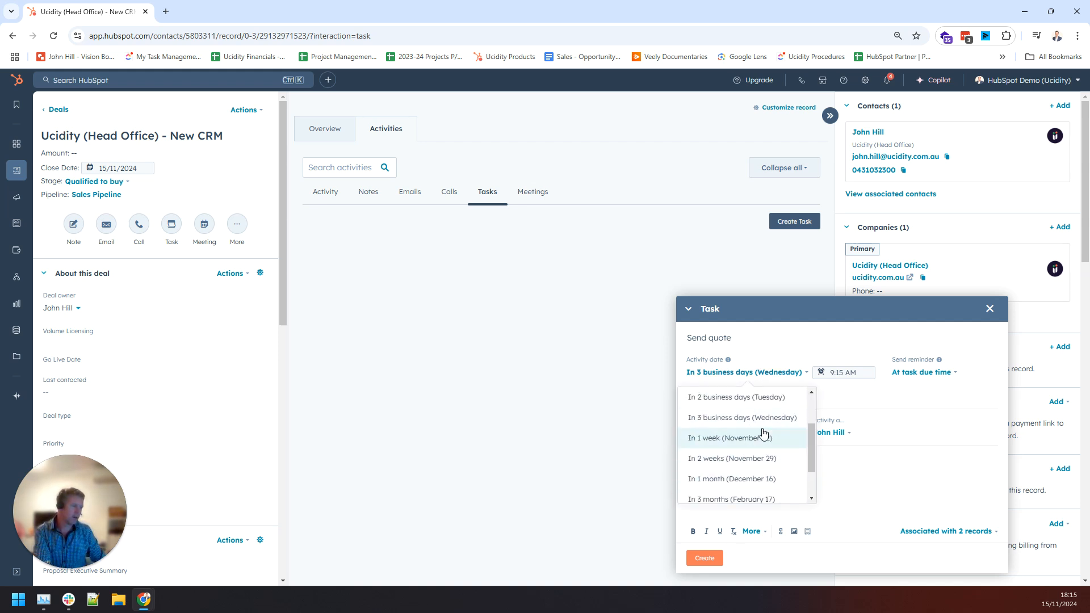
pyautogui.click(759, 443)
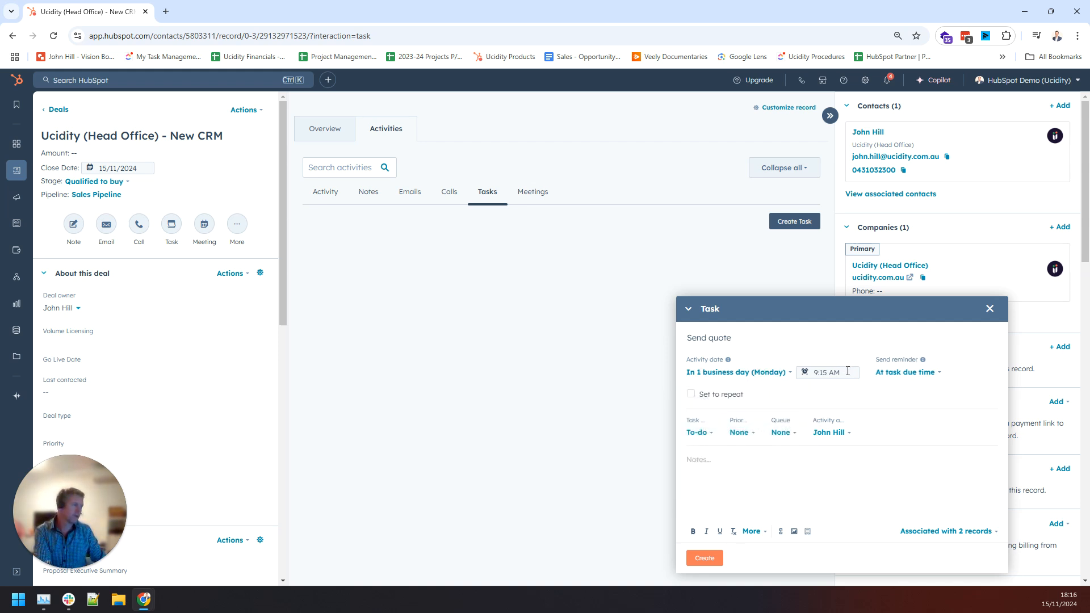
pyautogui.click(847, 372)
pyautogui.scroll(-2, 837, 445)
pyautogui.click(834, 446)
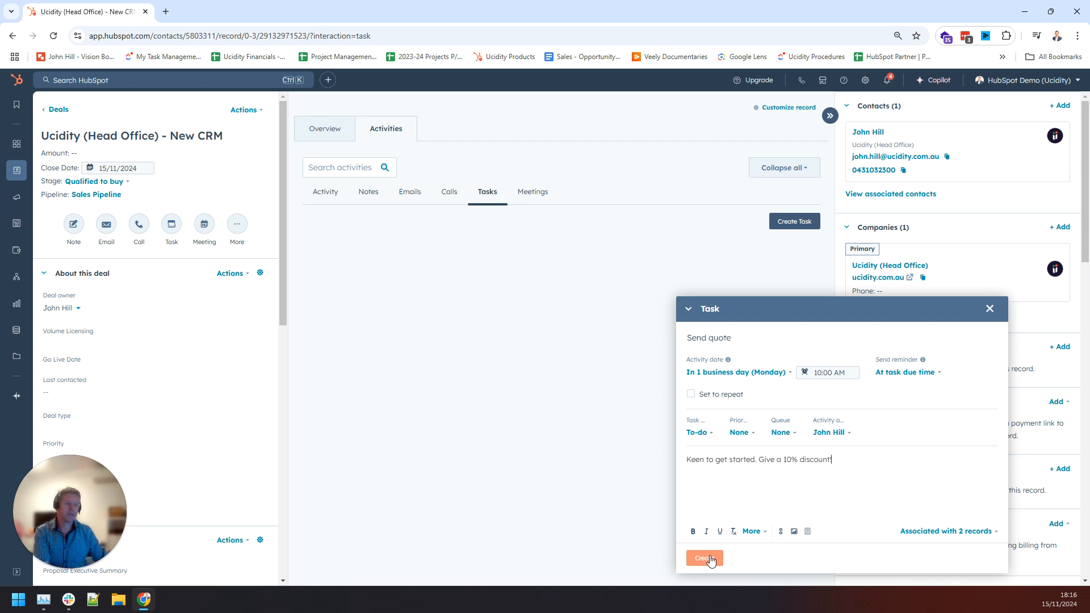
pyautogui.click(707, 558)
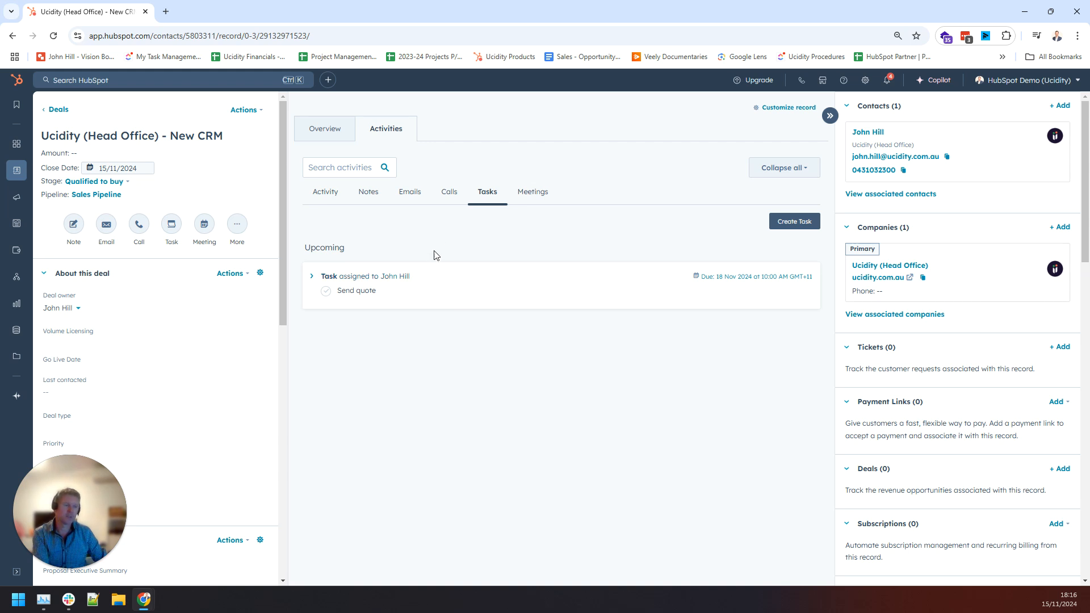
pyautogui.moveTo(16, 170)
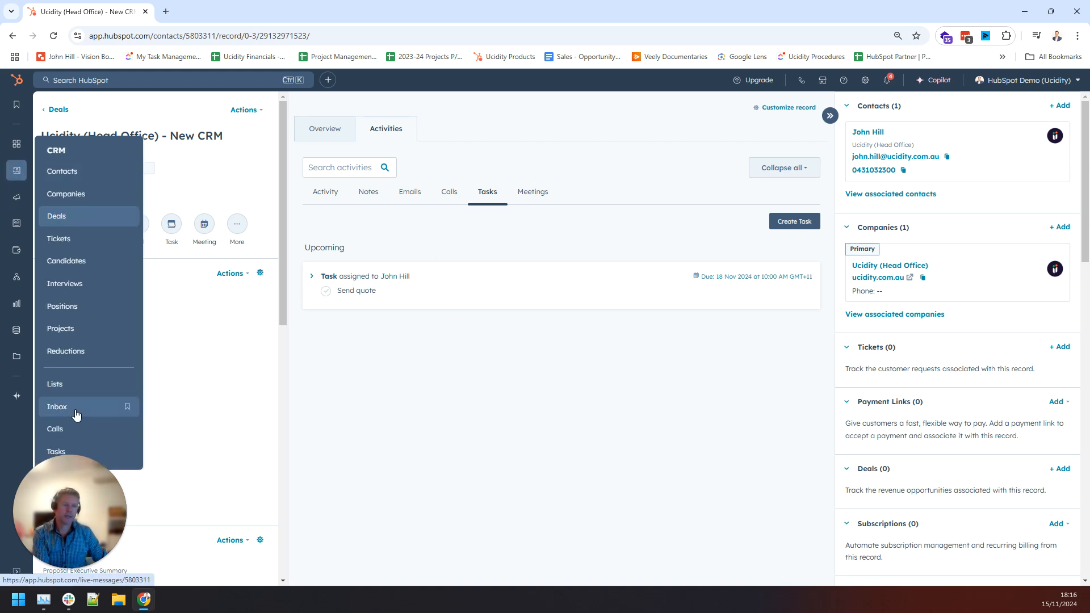
# Open the Upcoming tasks view, check the Queue filter without choosing one, and clear the Due date filter.
pyautogui.click(86, 452)
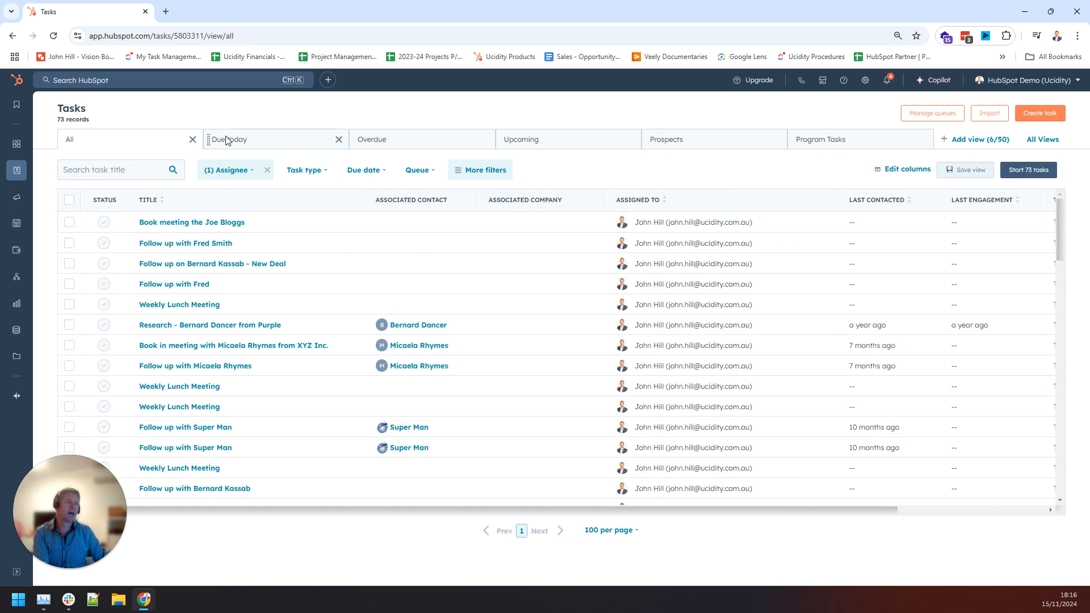
pyautogui.click(540, 134)
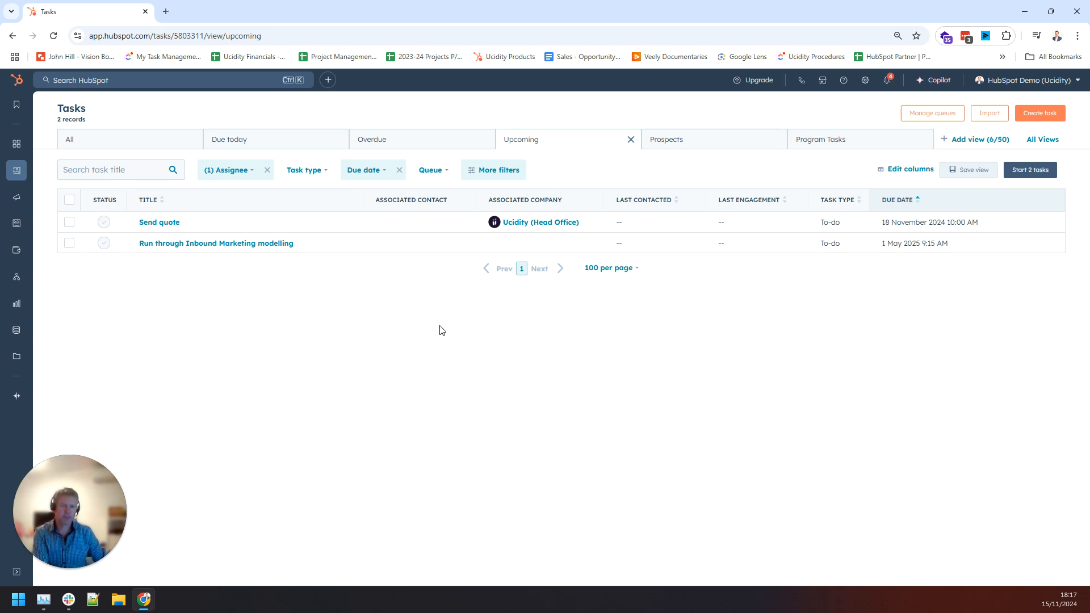
pyautogui.click(429, 172)
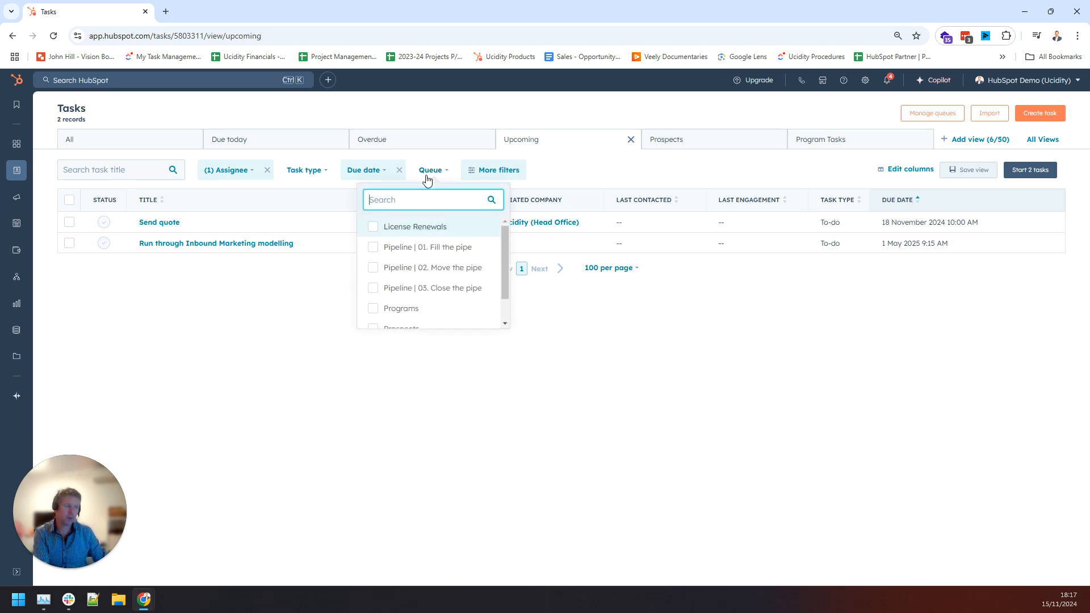
pyautogui.scroll(-1, 485, 309)
pyautogui.scroll(1, 484, 309)
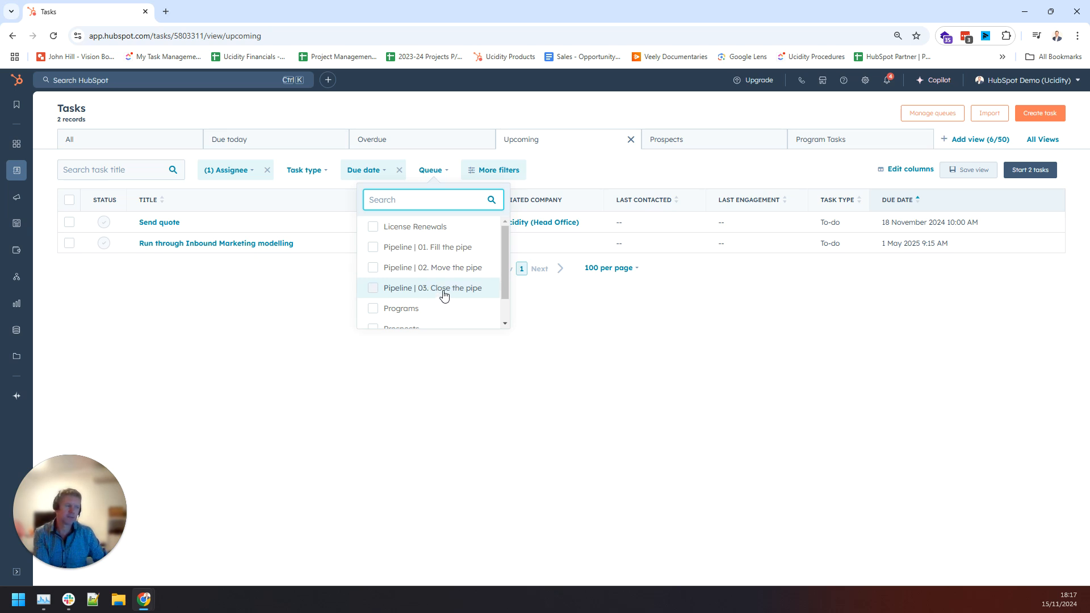
pyautogui.scroll(-1, 445, 296)
pyautogui.click(548, 365)
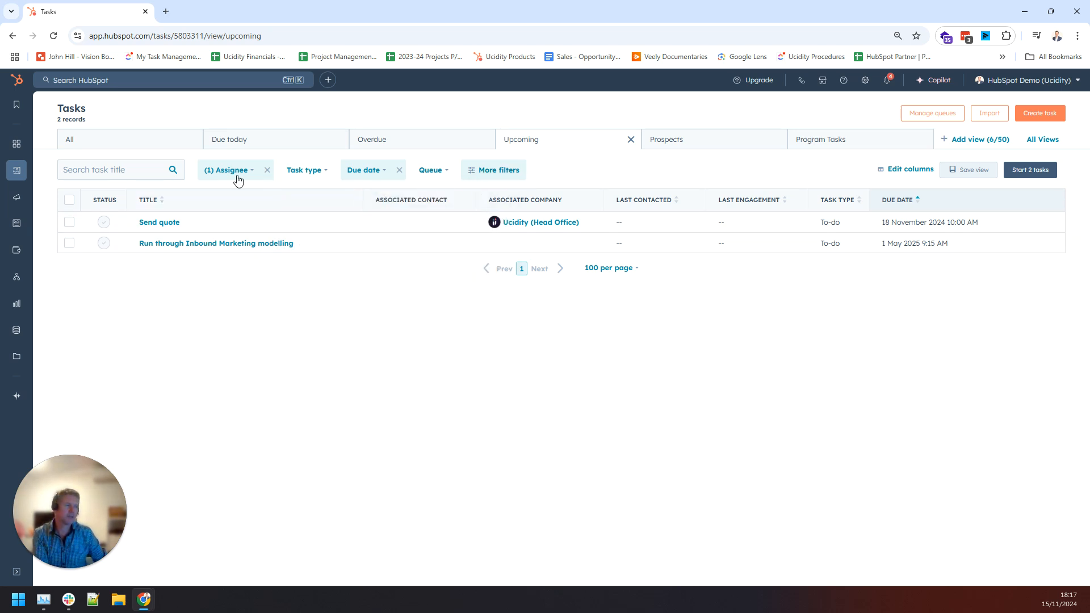
pyautogui.click(400, 172)
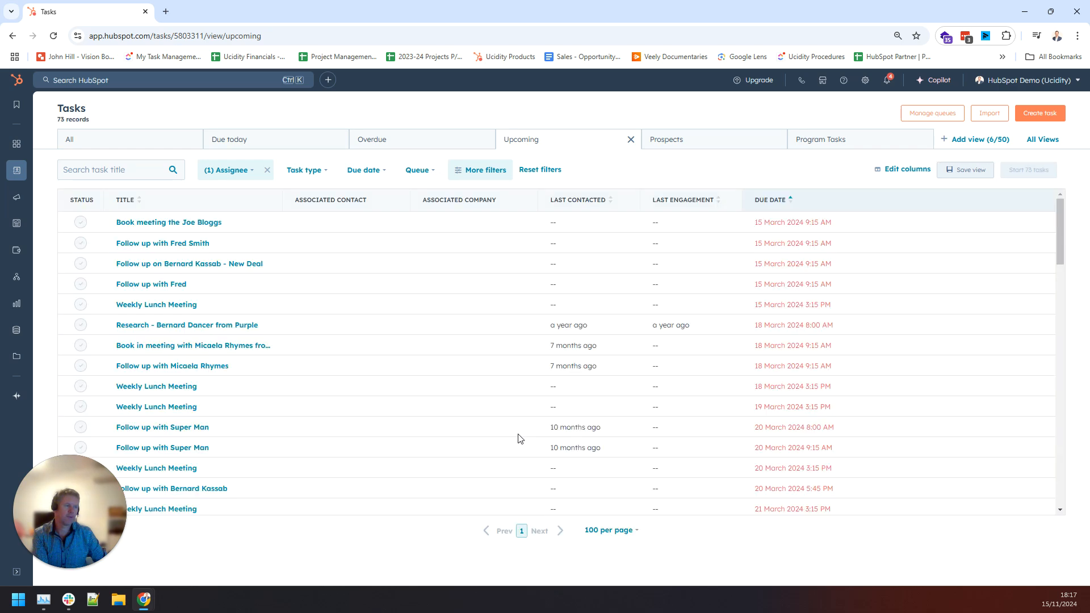
pyautogui.scroll(-2, 471, 372)
pyautogui.scroll(-10, 491, 363)
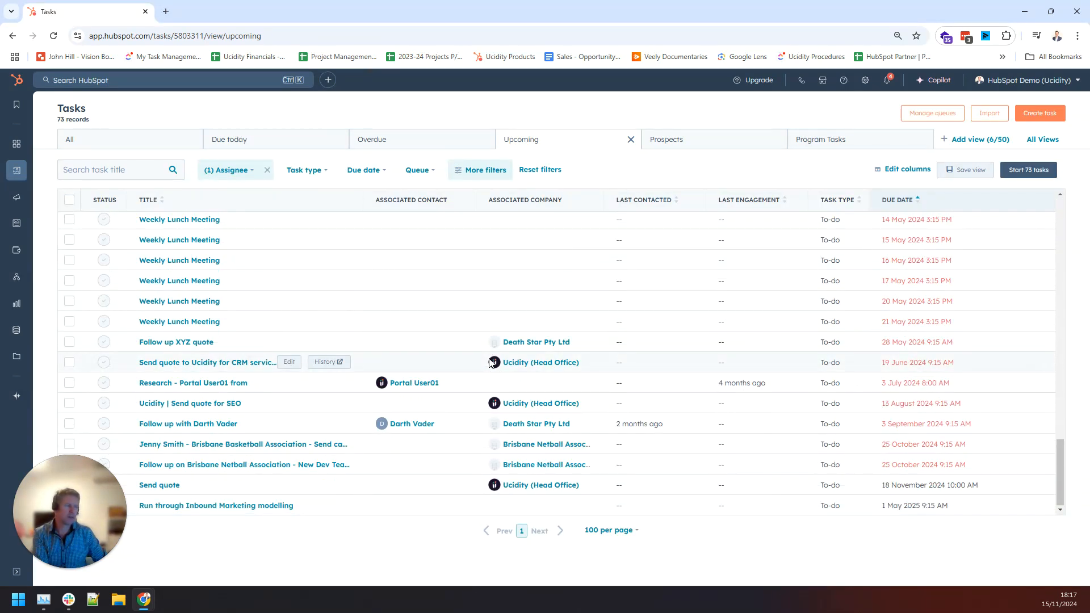
pyautogui.scroll(12, 490, 364)
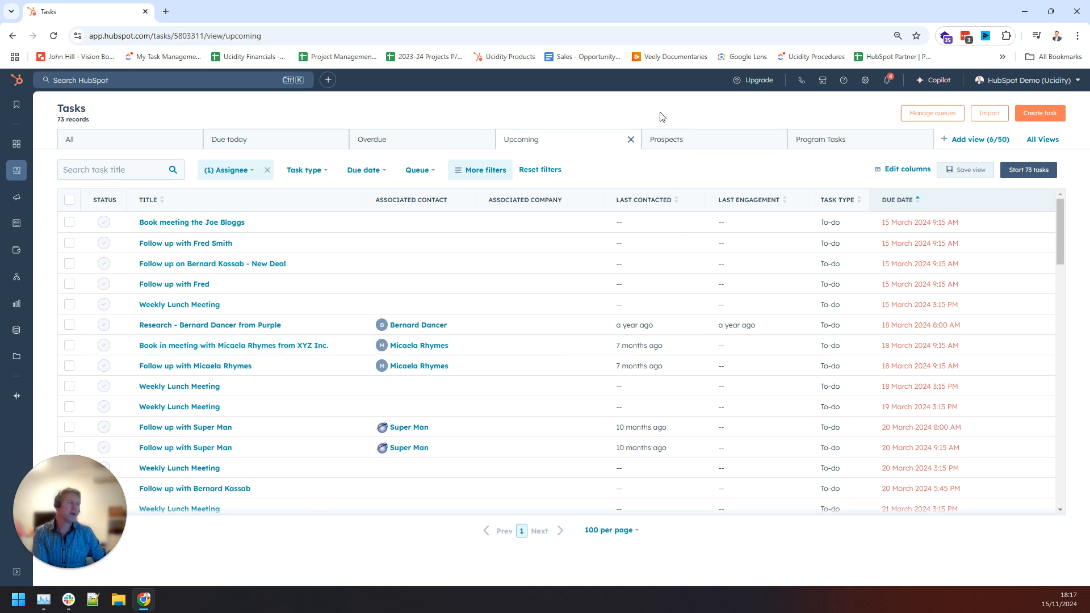
# Filter upcoming tasks to the Pipeline | 01. Fill the pipe queue, leaving 5 tasks.
pyautogui.click(425, 170)
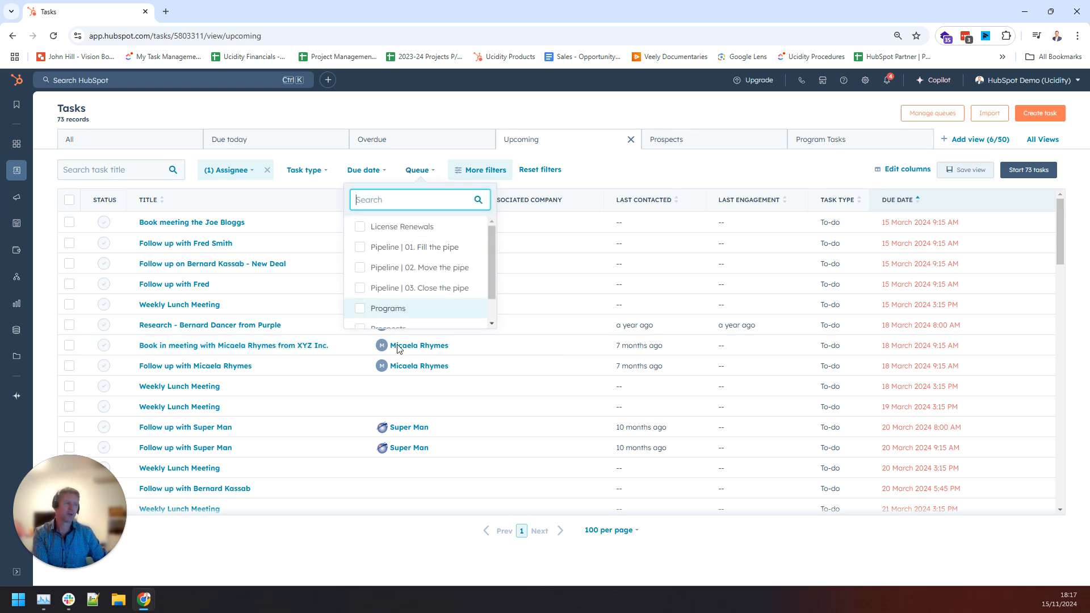
pyautogui.click(436, 261)
pyautogui.click(592, 313)
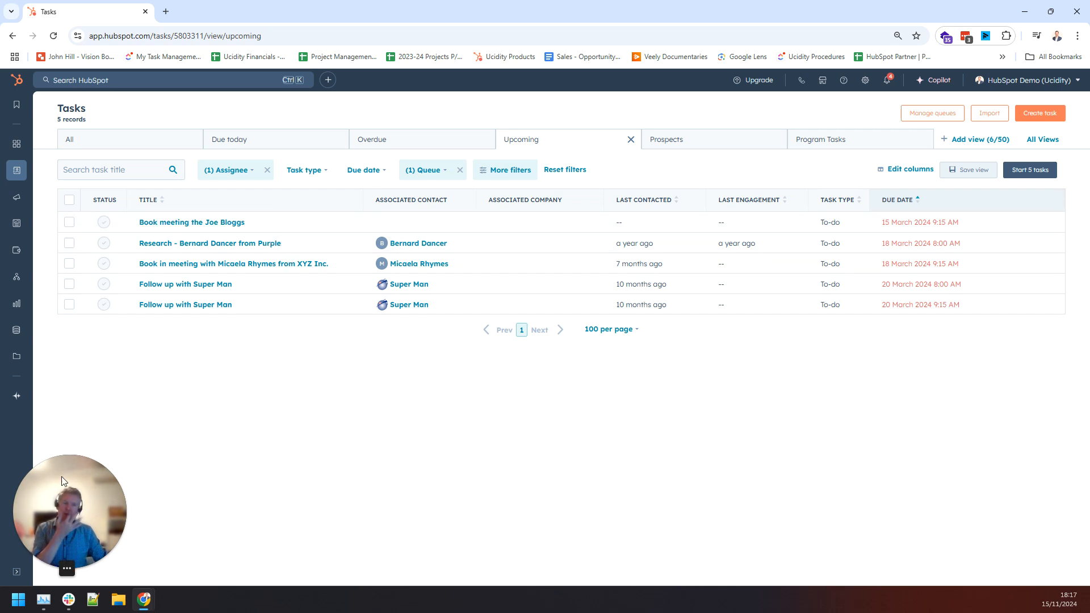
pyautogui.moveTo(69, 461); pyautogui.dragTo(914, 458)
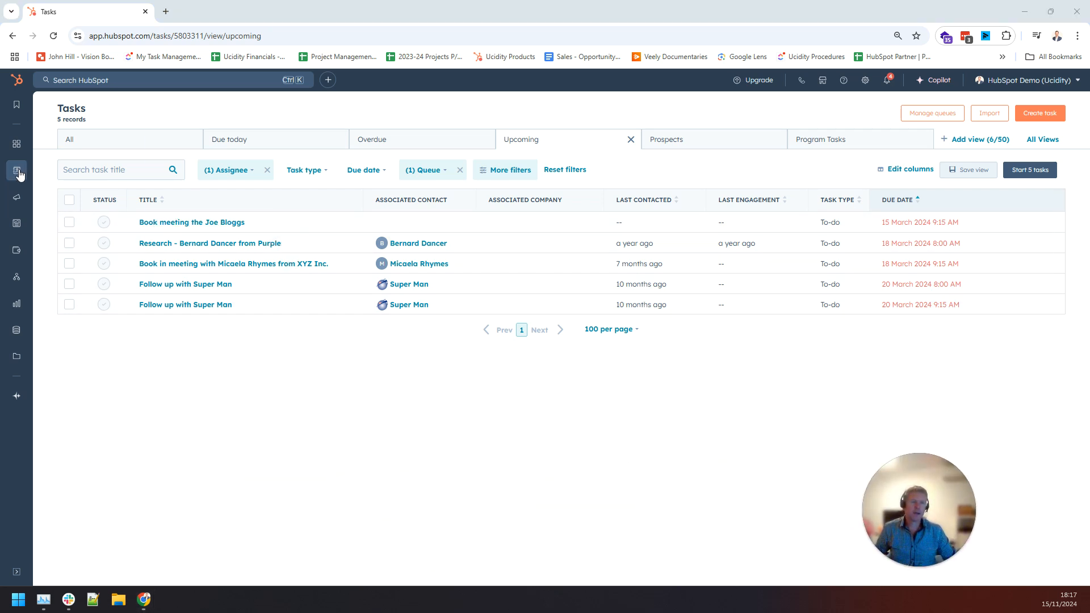
pyautogui.moveTo(19, 174)
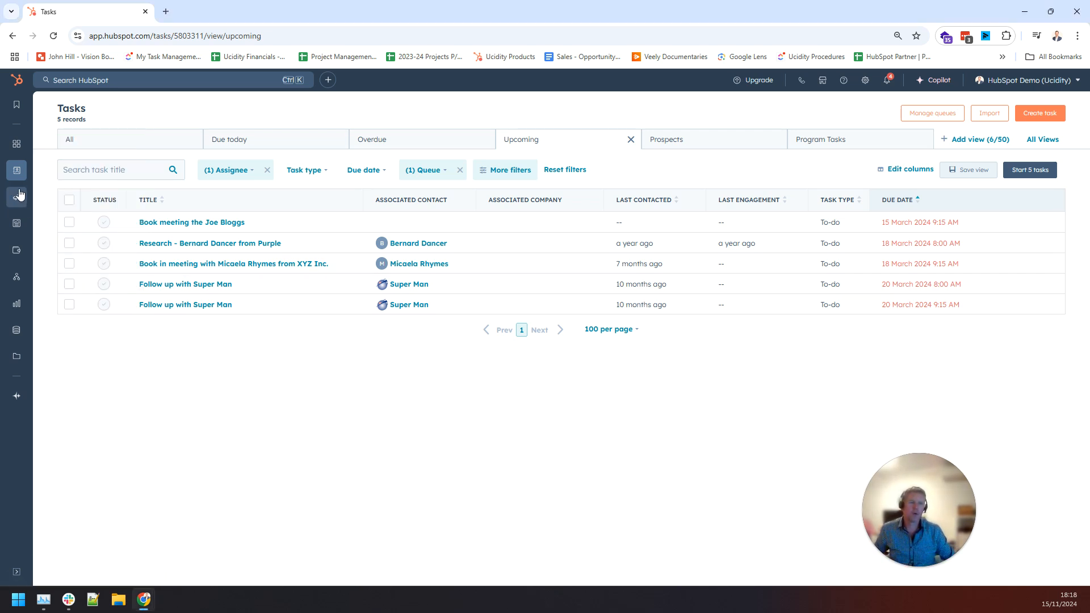
# Go to CRM Contacts to show the All contacts view of 121 records.
pyautogui.click(59, 173)
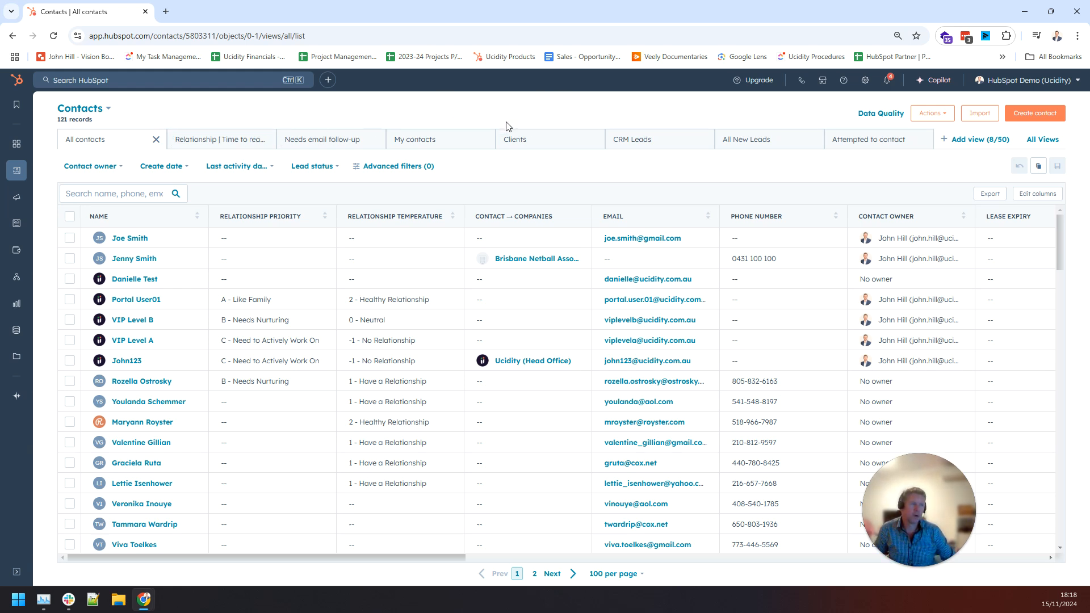
pyautogui.moveTo(16, 170)
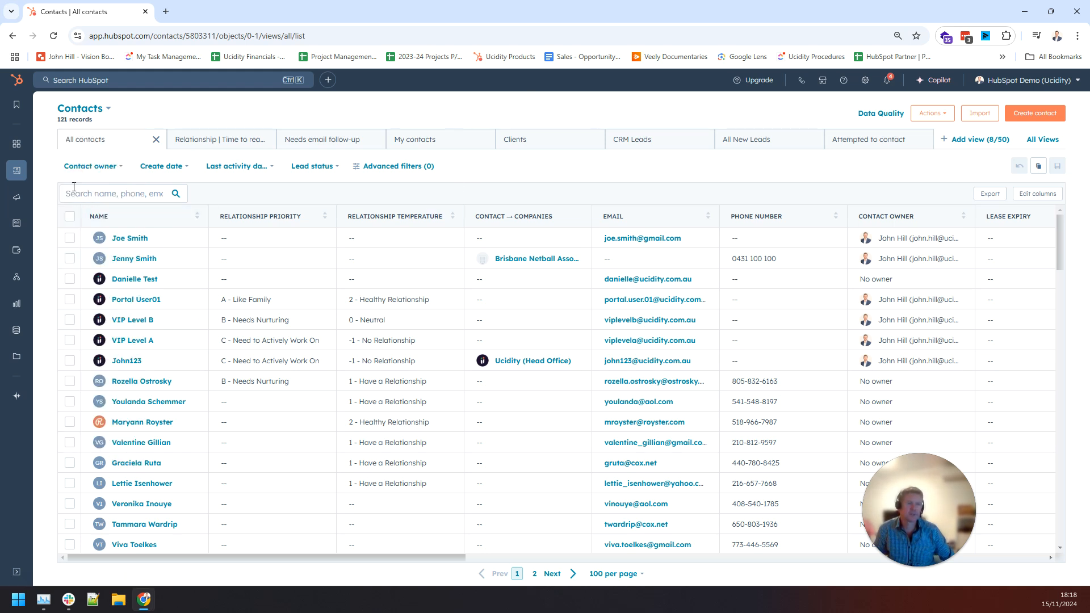
pyautogui.moveTo(15, 199)
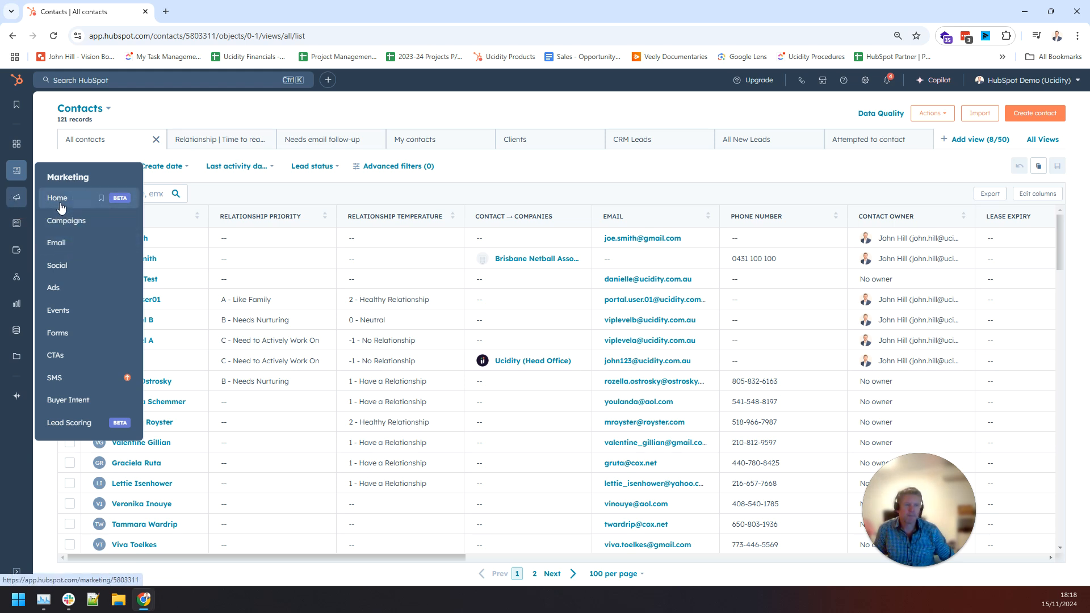
# Open Marketing Email and scroll through the 20 marketing emails.
pyautogui.click(60, 244)
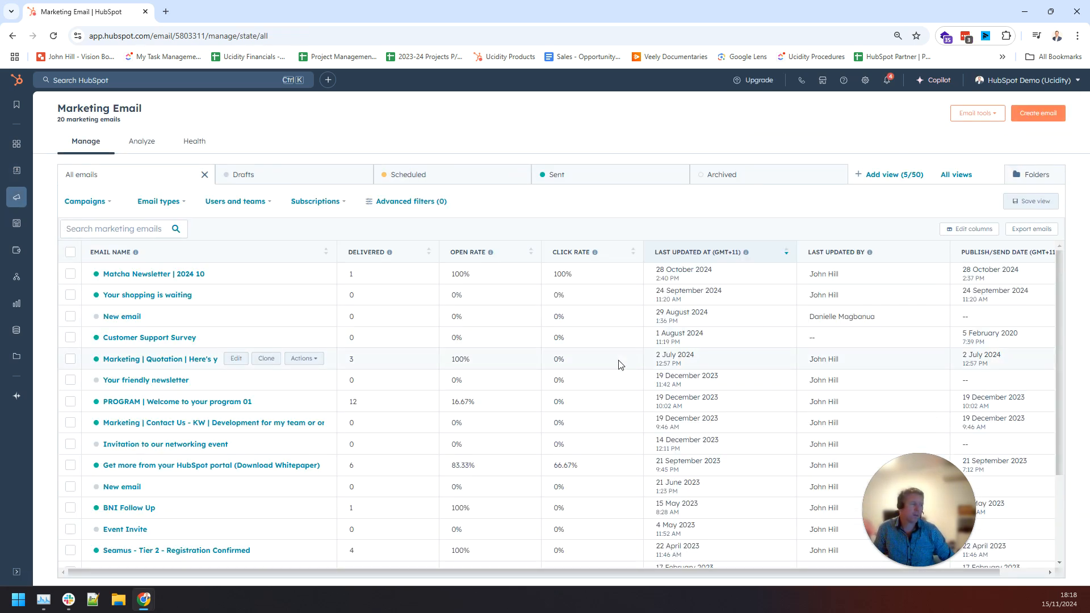
pyautogui.scroll(-1, 620, 365)
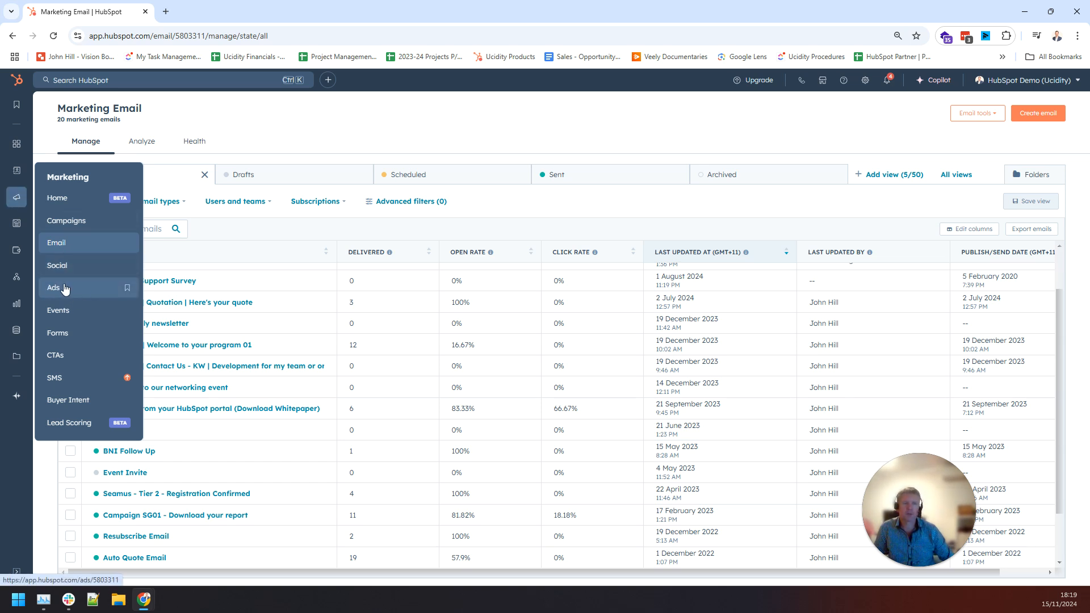
# Open the Ads page and highlight its zero impressions, clicks, deals, AU$0 spend and ROI figures.
pyautogui.click(66, 289)
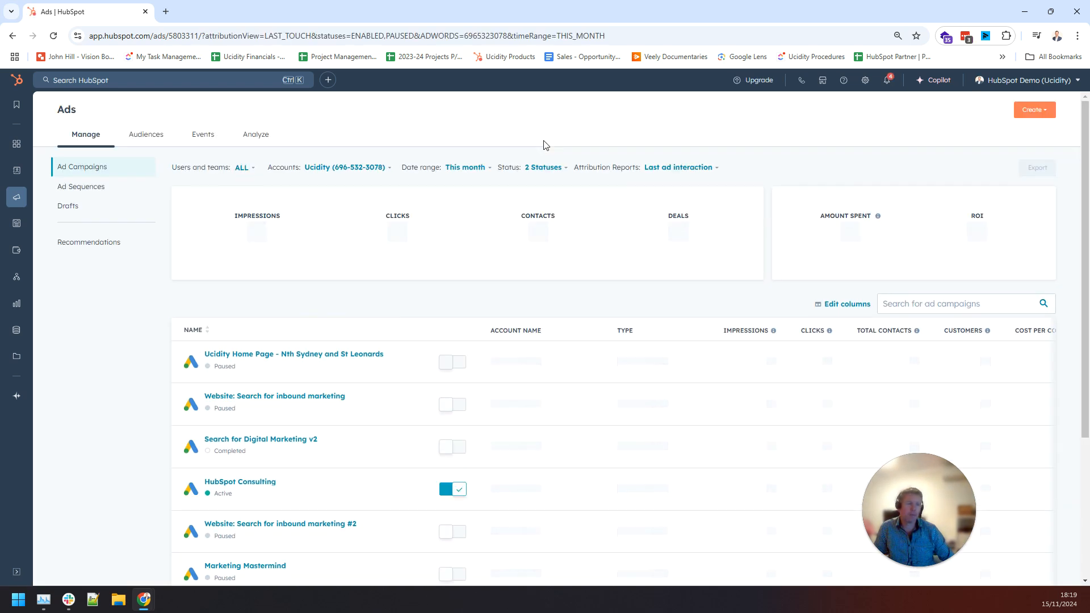
pyautogui.doubleClick(255, 231)
pyautogui.doubleClick(402, 233)
pyautogui.doubleClick(863, 231)
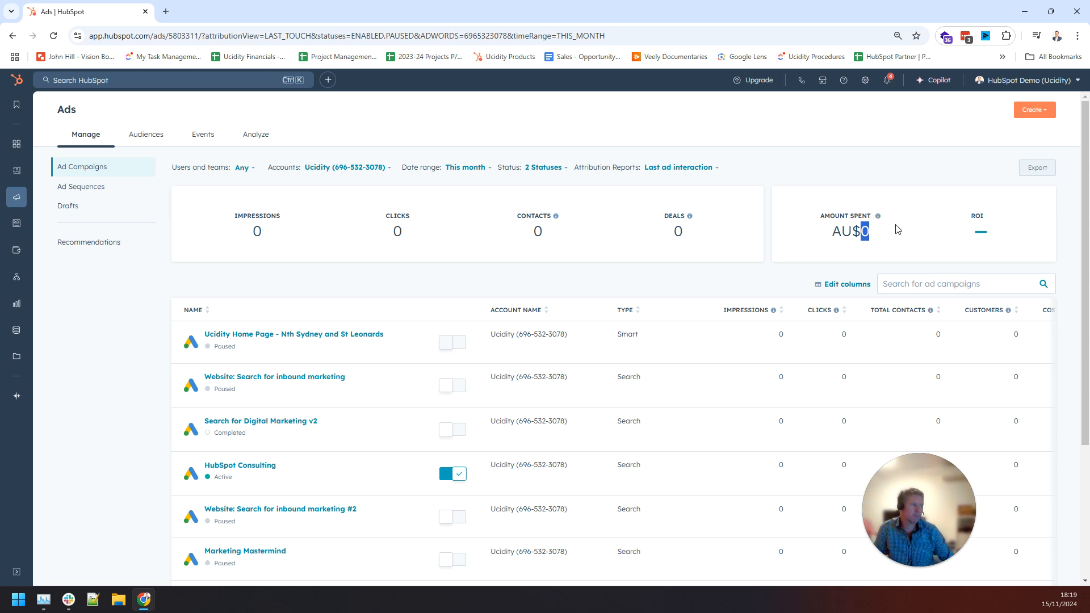
pyautogui.doubleClick(677, 231)
pyautogui.click(916, 248)
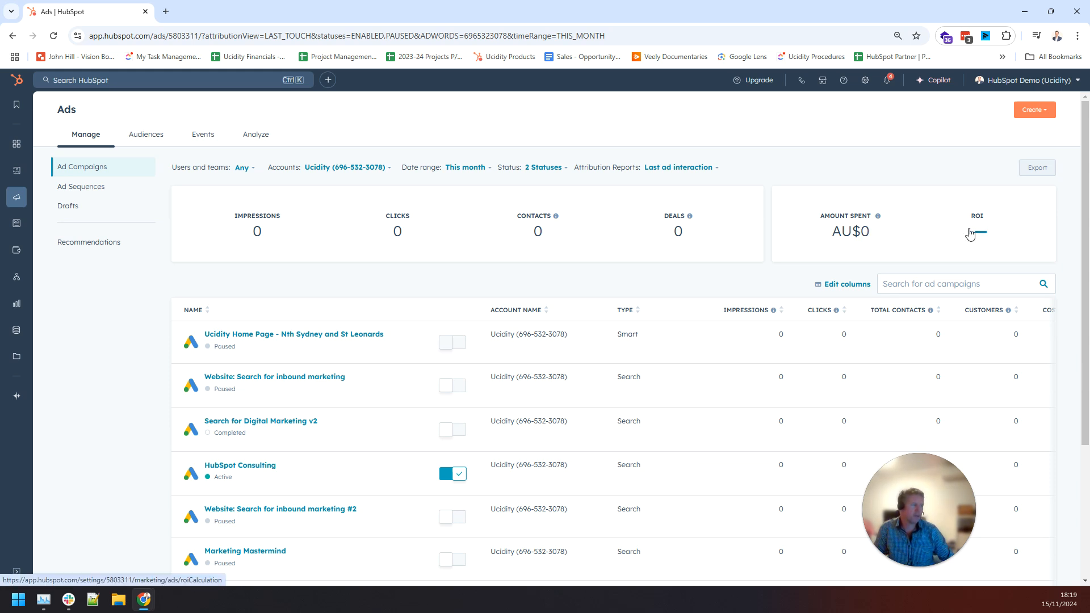
pyautogui.moveTo(970, 232); pyautogui.dragTo(1005, 231)
pyautogui.click(989, 194)
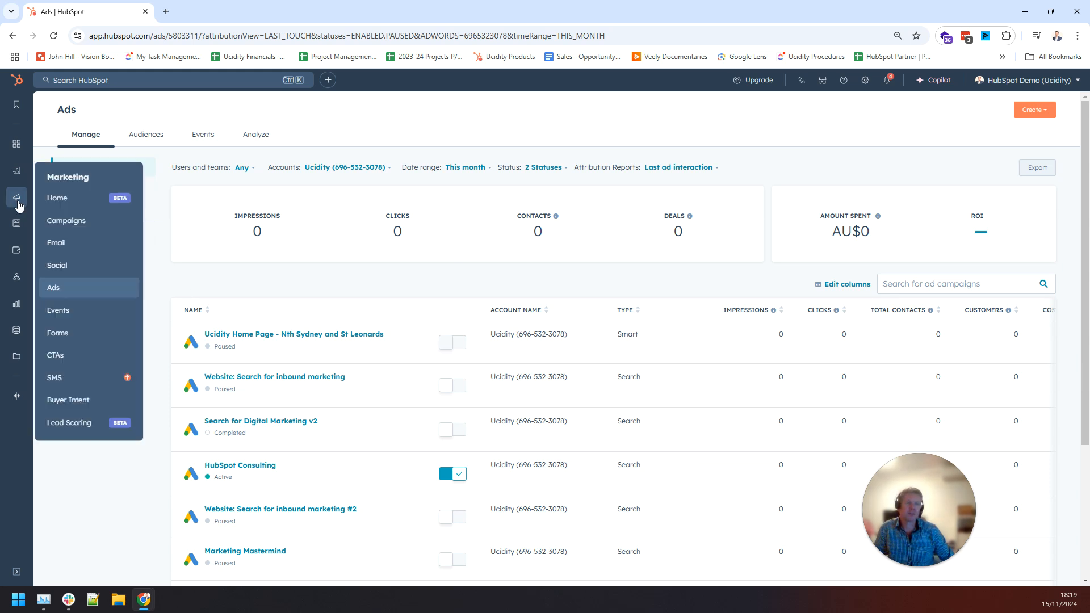
pyautogui.moveTo(18, 198)
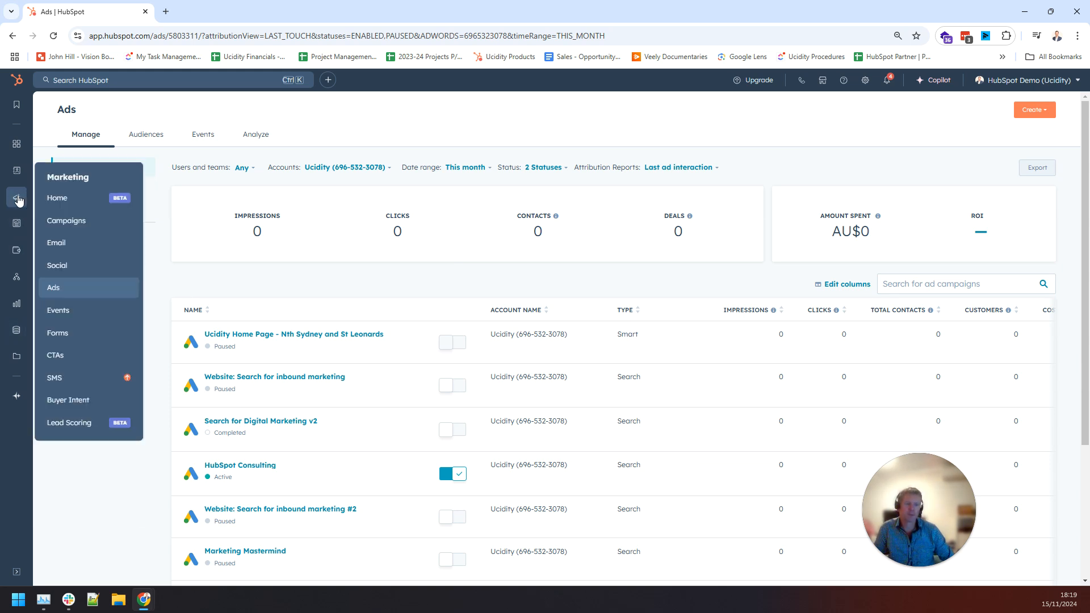
# Open Marketing > Forms and scroll the table of 23 forms with views and submission rates.
pyautogui.click(60, 334)
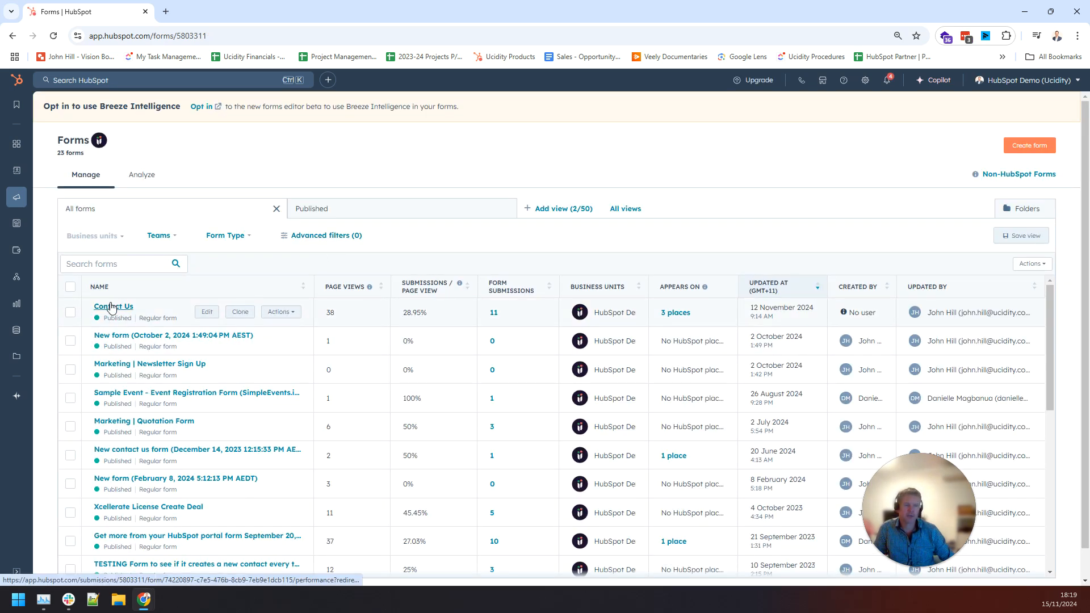
pyautogui.scroll(-10, 433, 420)
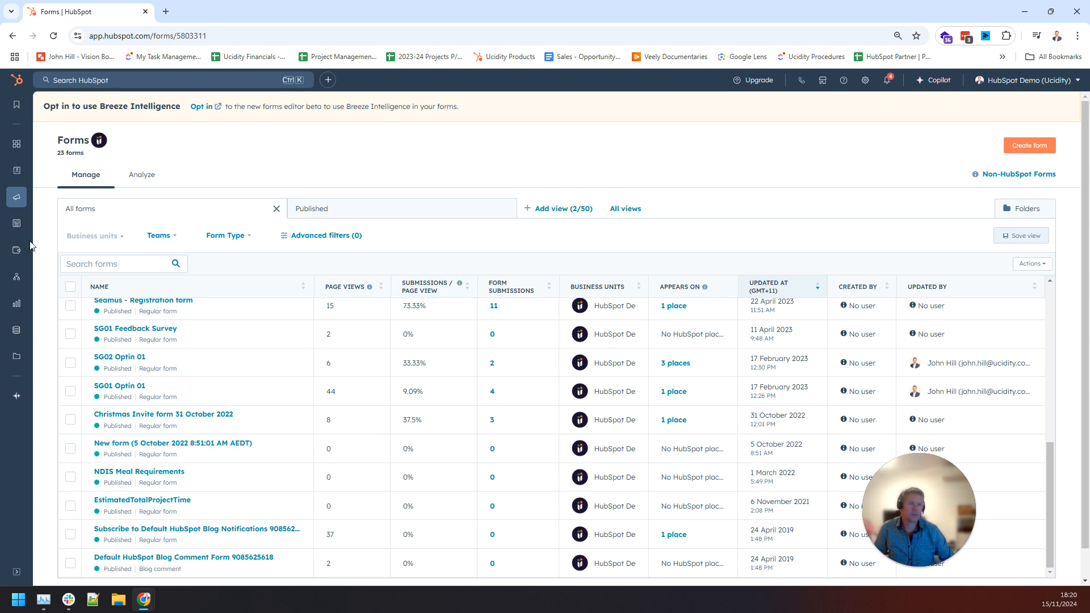
pyautogui.moveTo(20, 205)
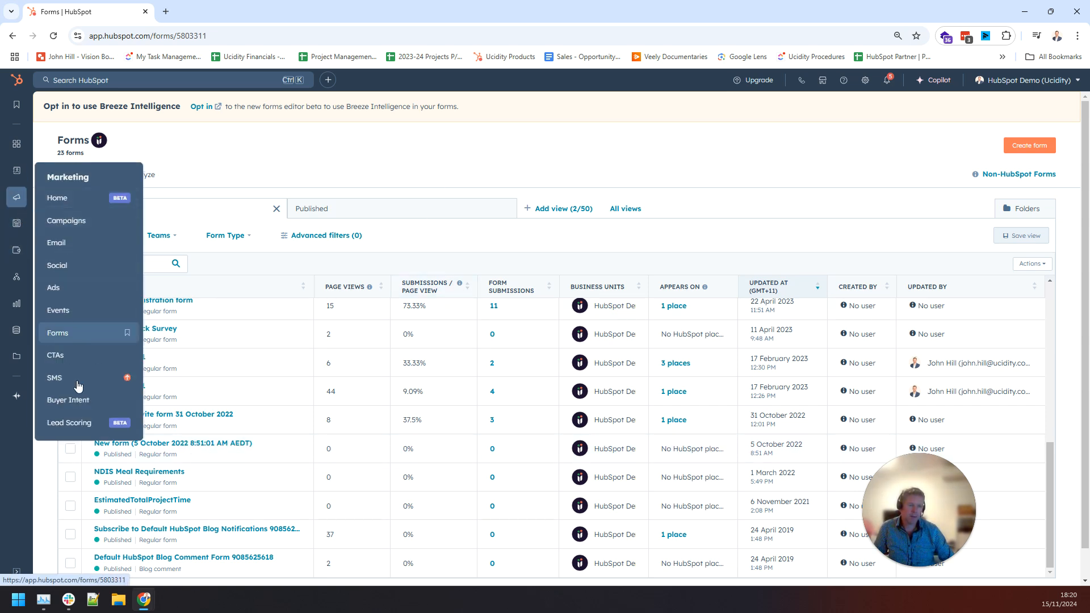
pyautogui.moveTo(20, 226)
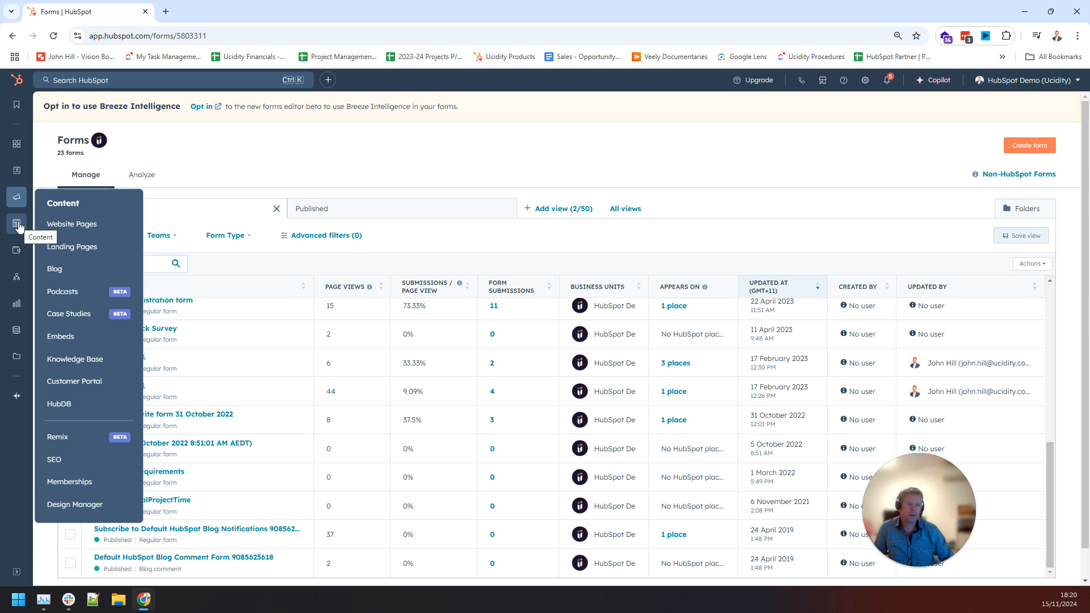
pyautogui.moveTo(14, 253)
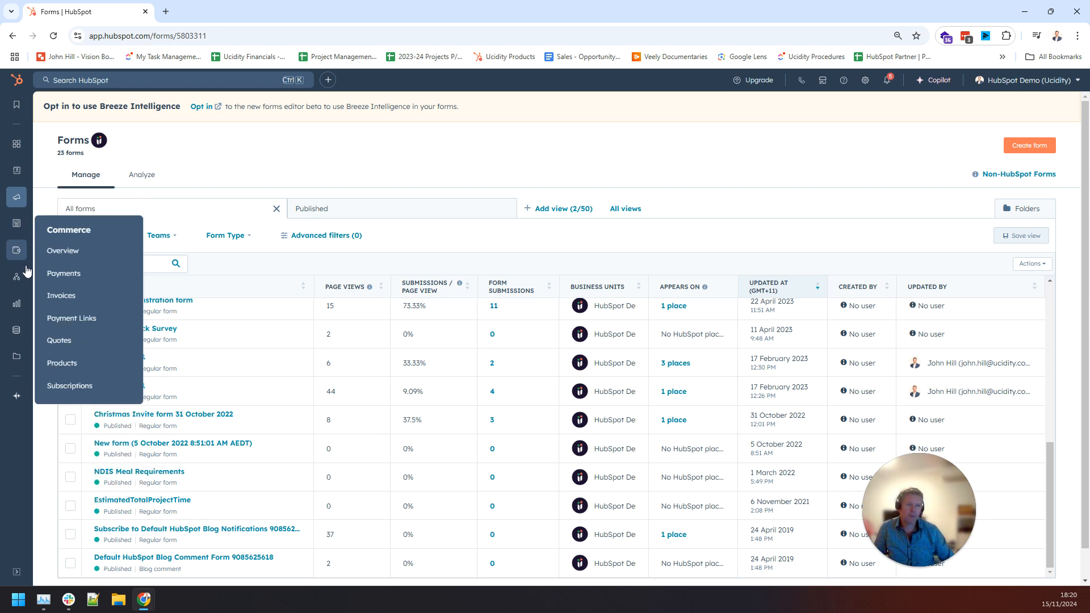
pyautogui.moveTo(19, 282)
pyautogui.moveTo(20, 305)
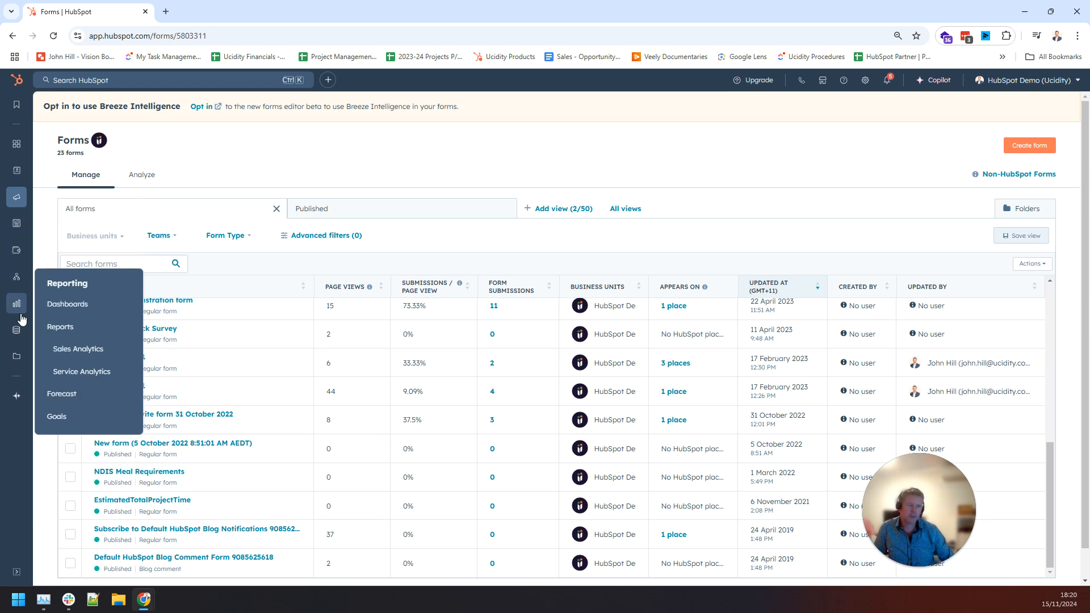
# Open the Sales Dashboard under Reporting and review its Company Goals revenue-versus-goal charts.
pyautogui.click(68, 306)
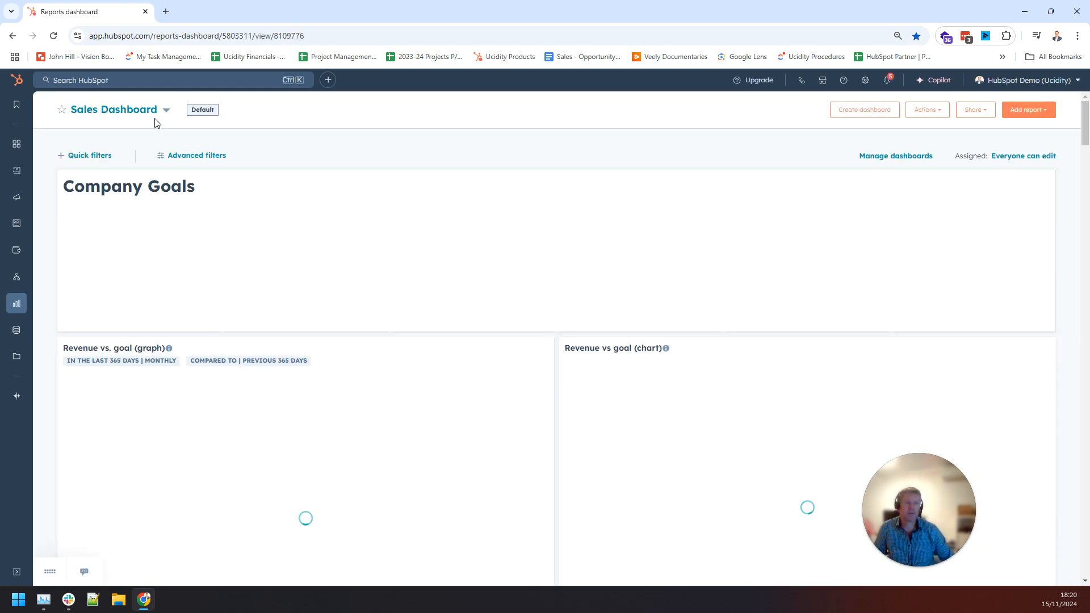
pyautogui.scroll(-7, 505, 311)
pyautogui.scroll(5, 543, 295)
pyautogui.scroll(-3, 542, 296)
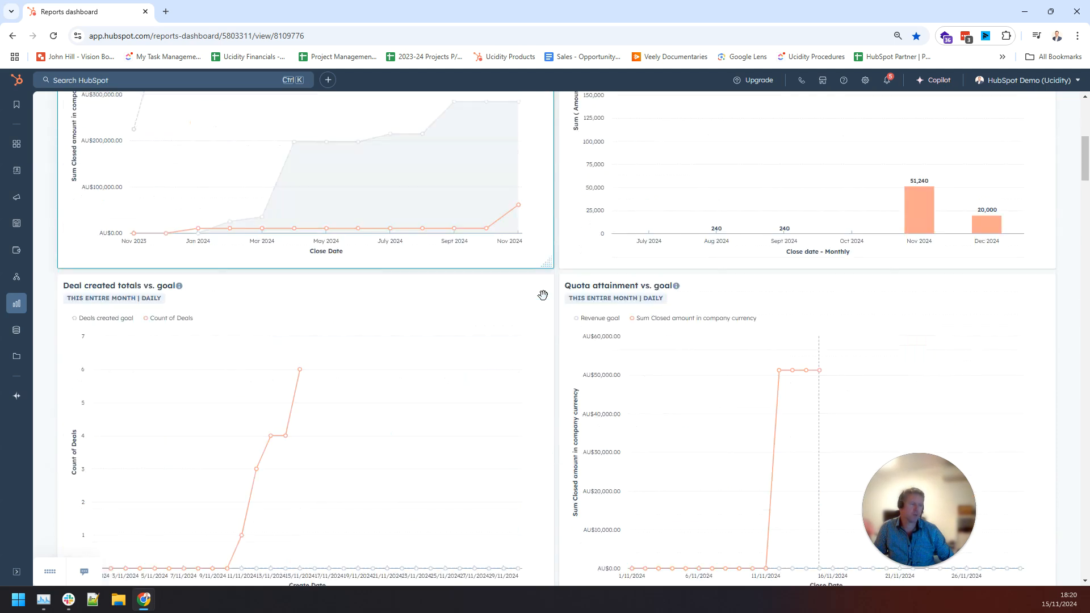
pyautogui.scroll(-4, 543, 295)
pyautogui.scroll(-20, 543, 295)
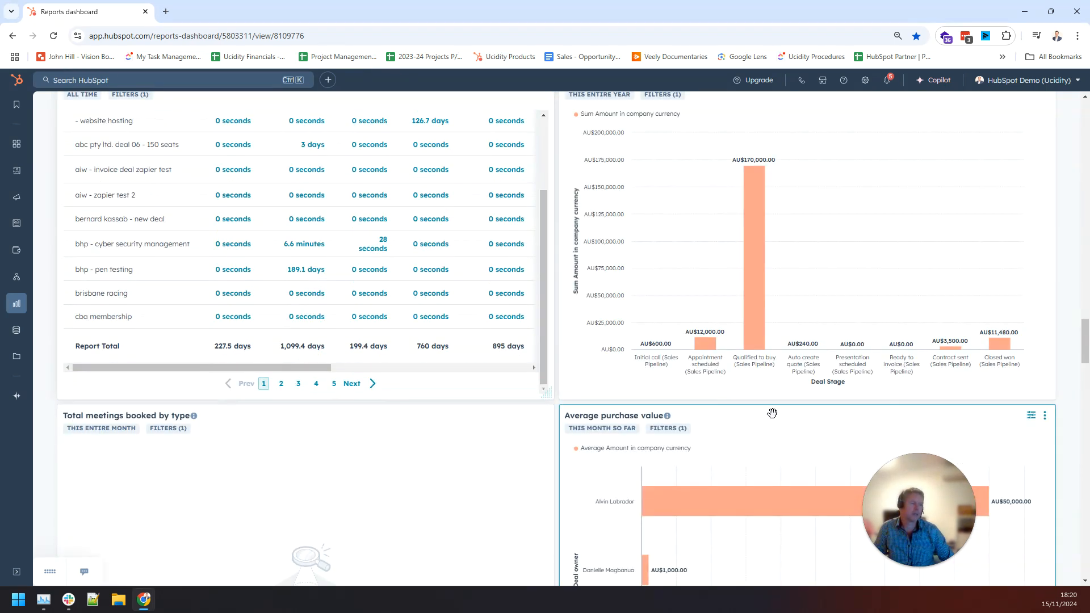
pyautogui.scroll(-6, 584, 417)
pyautogui.scroll(4, 584, 417)
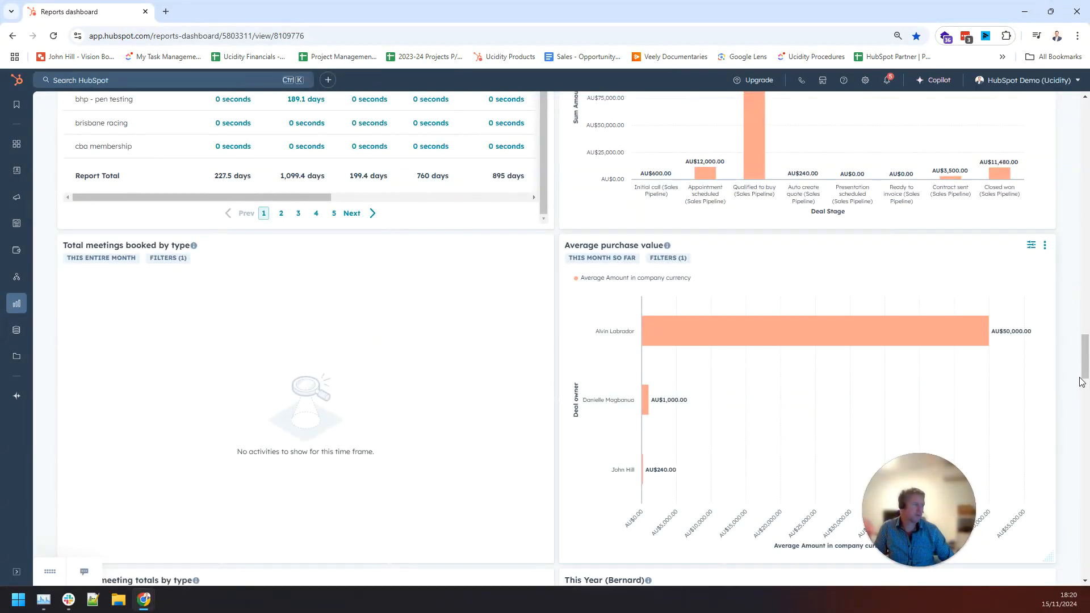
# Scroll down through the deal, owner and velocity reports, then back to the top.
pyautogui.moveTo(1084, 366); pyautogui.dragTo(1087, 333)
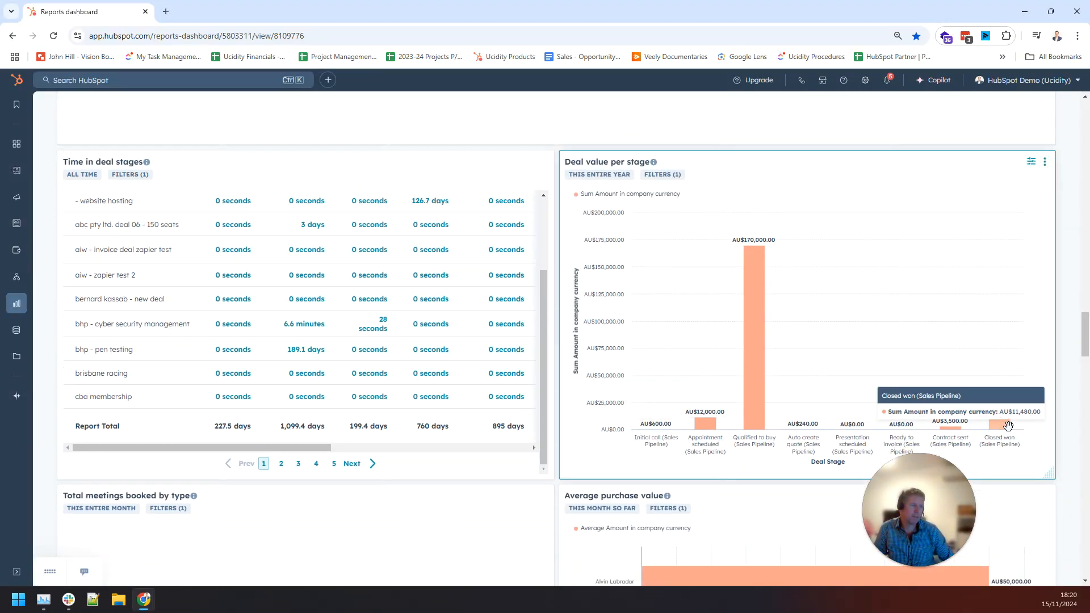
pyautogui.moveTo(1086, 337); pyautogui.dragTo(1086, 365)
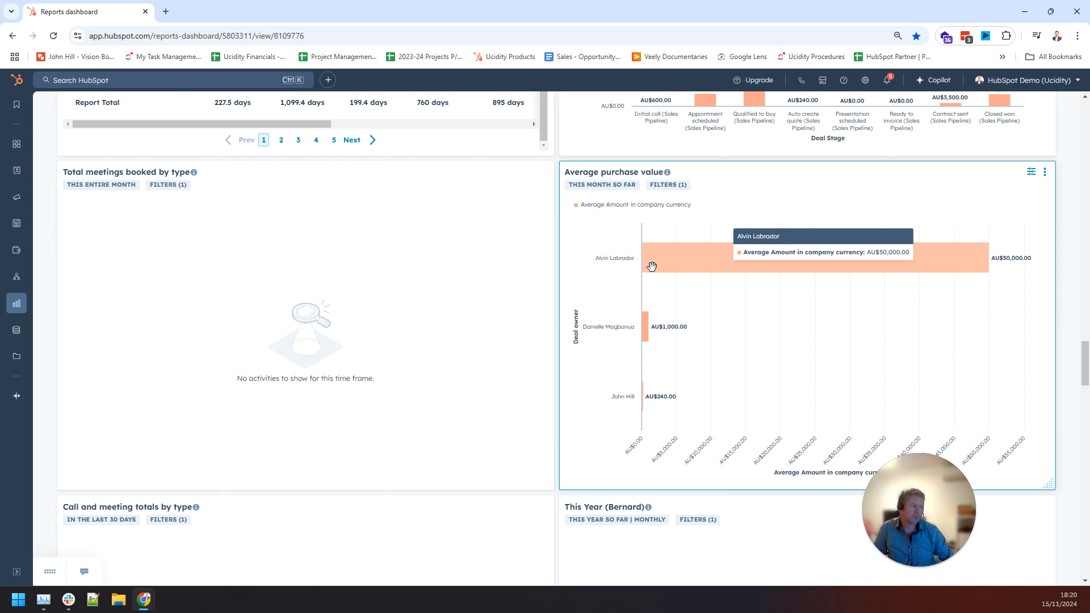
pyautogui.moveTo(1085, 358); pyautogui.dragTo(1089, 422)
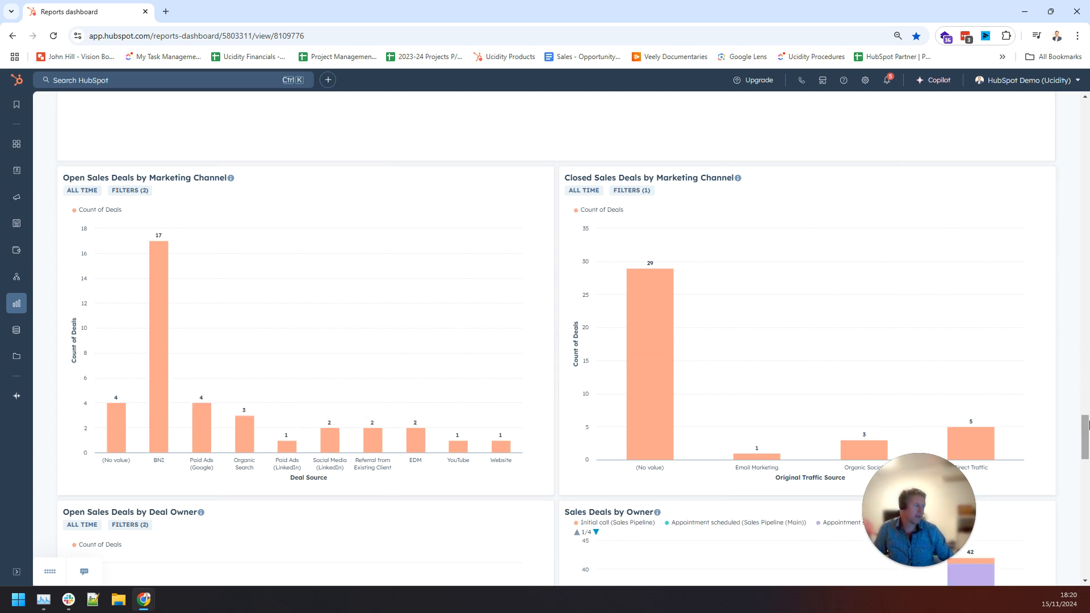
pyautogui.moveTo(1089, 423); pyautogui.dragTo(1089, 425)
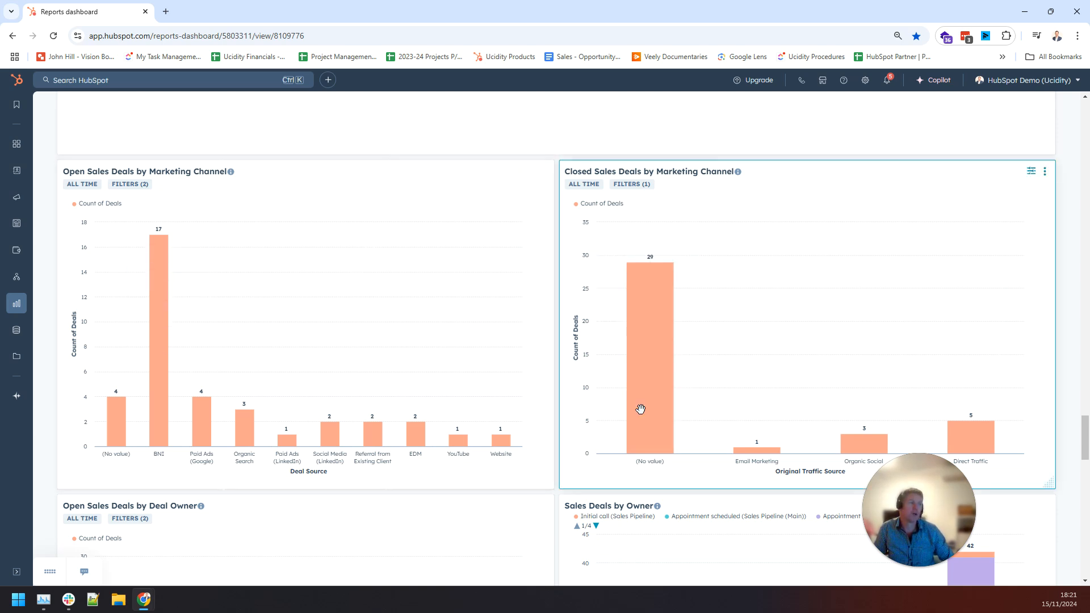
pyautogui.moveTo(1089, 437); pyautogui.dragTo(1088, 121)
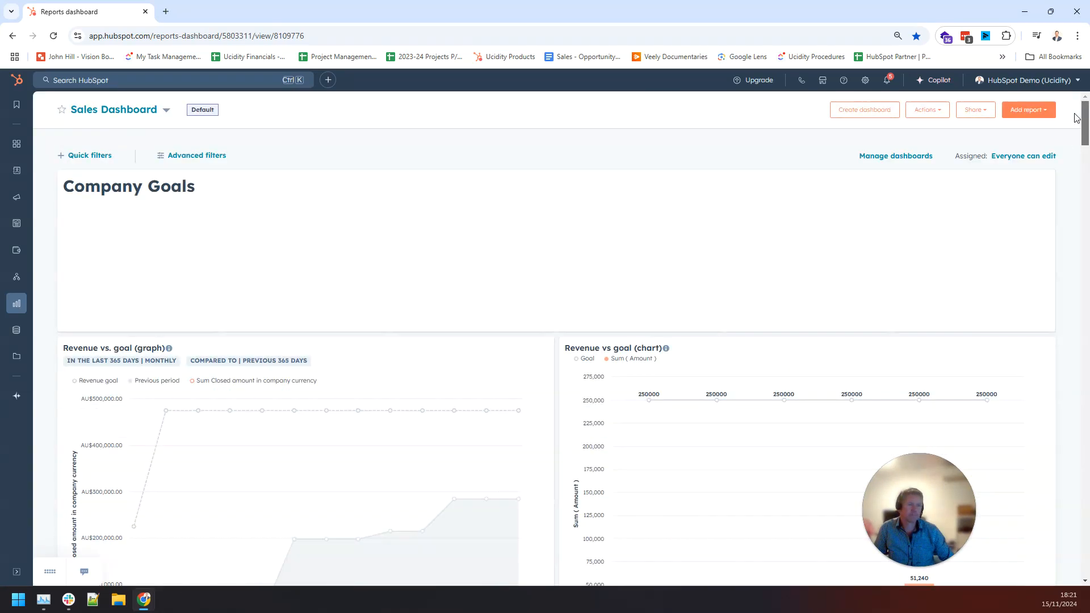
# Switch to Marketing Dashboard (channel tracking) and browse its Campaigns, Paid Ads, Website and SEO sections.
pyautogui.click(151, 112)
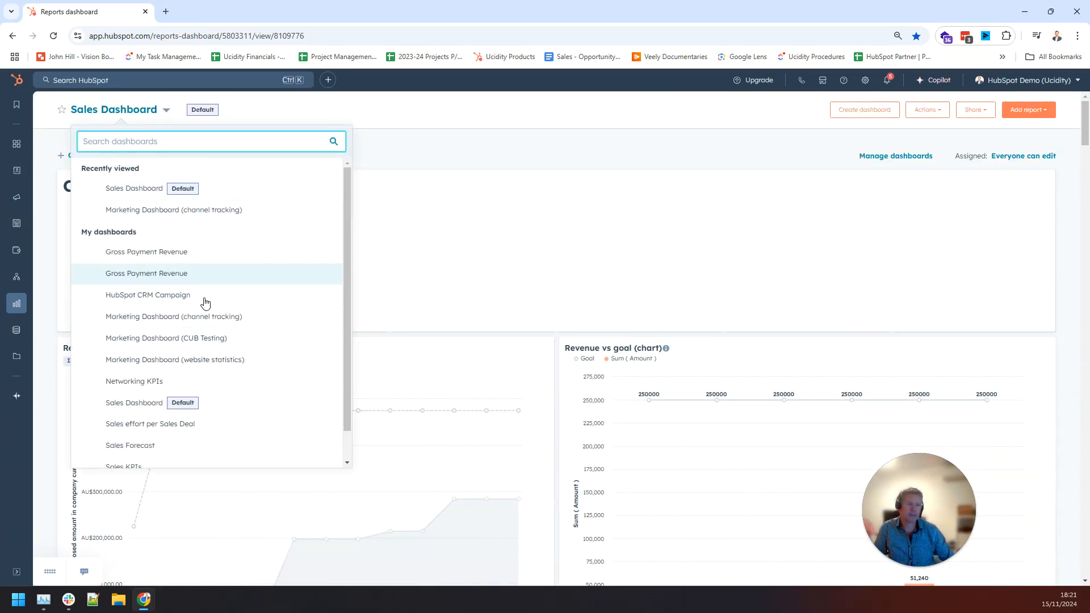
pyautogui.click(180, 214)
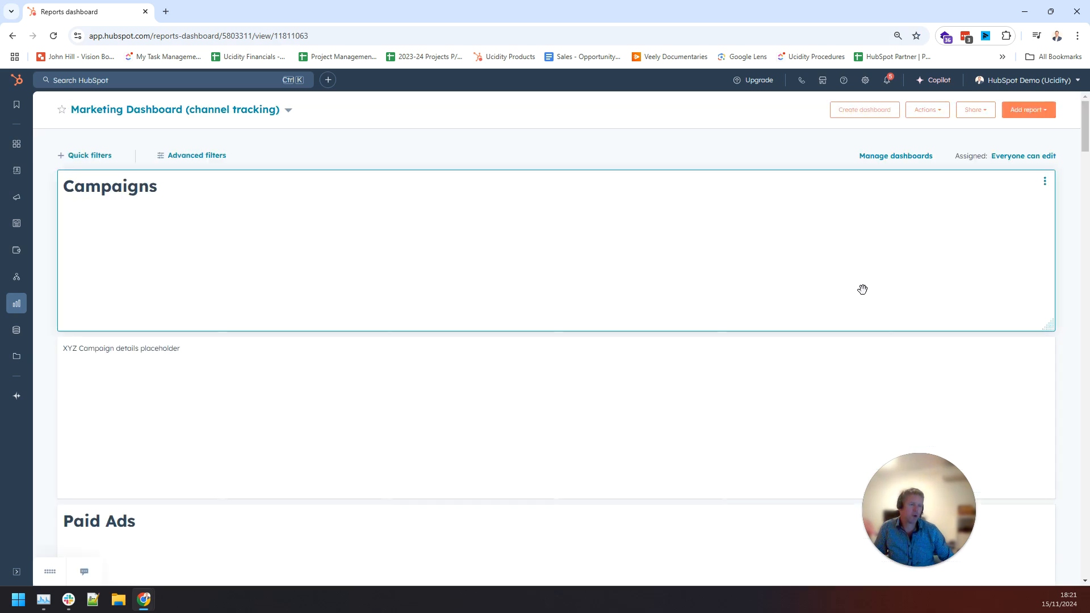
pyautogui.scroll(-8, 768, 290)
pyautogui.scroll(-6, 710, 312)
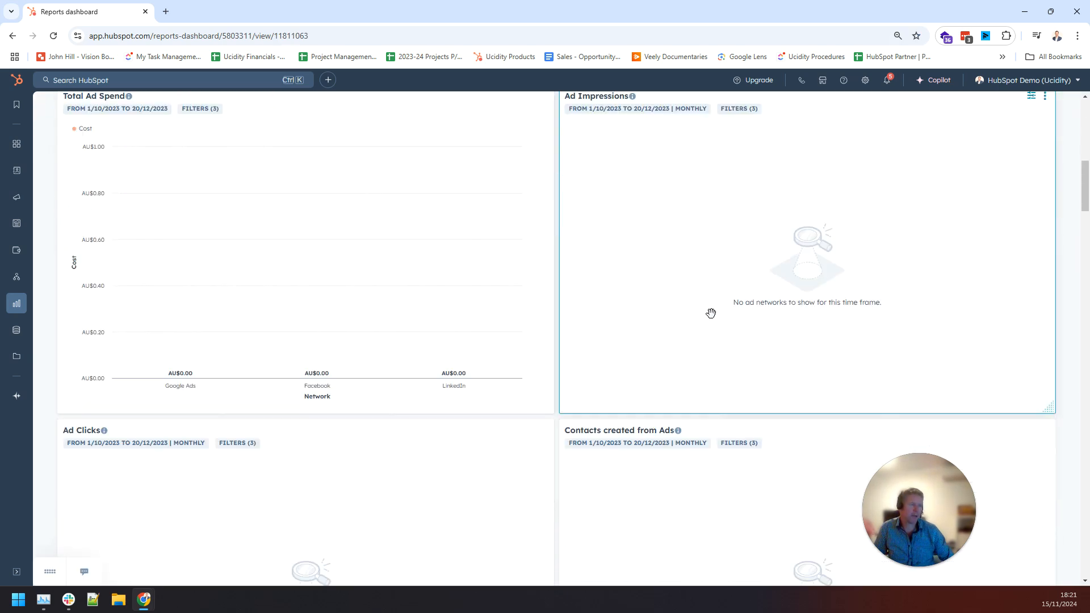
pyautogui.scroll(-12, 711, 313)
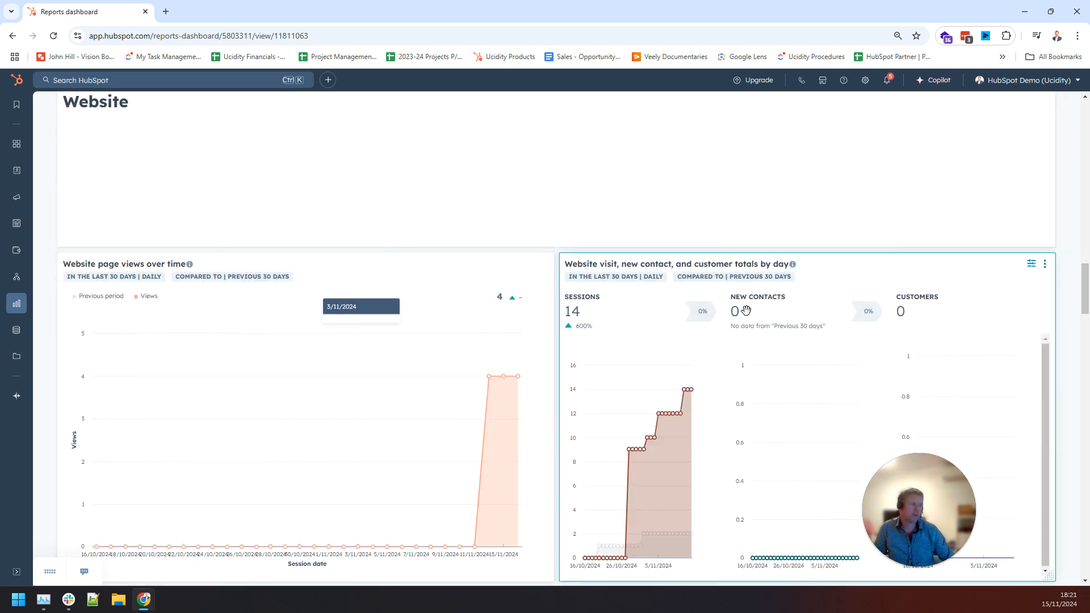
pyautogui.scroll(-1, 746, 310)
pyautogui.scroll(-5, 746, 311)
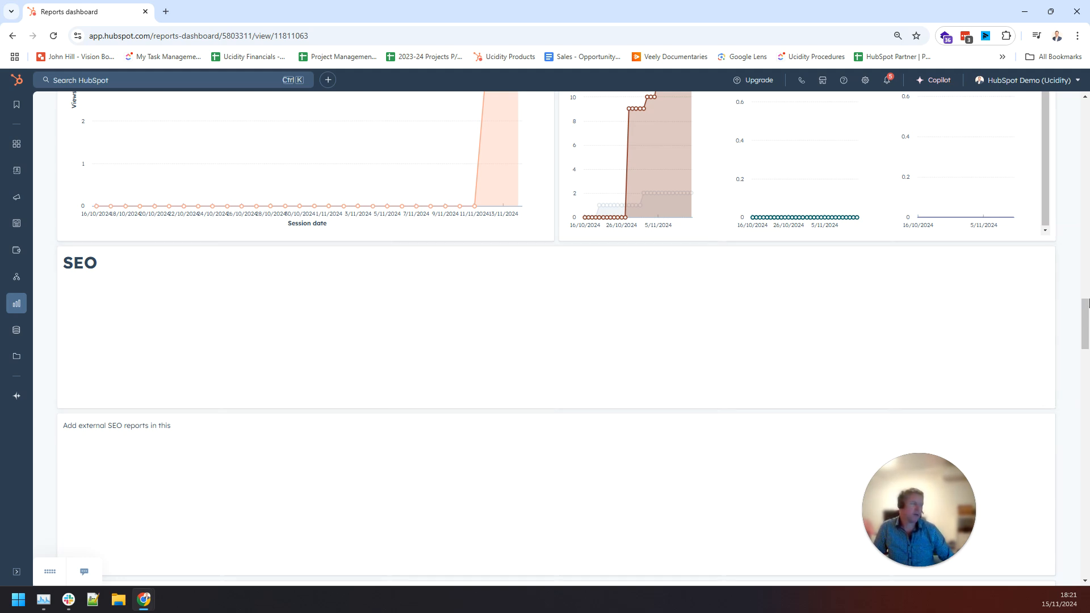
pyautogui.moveTo(1086, 317); pyautogui.dragTo(1083, 108)
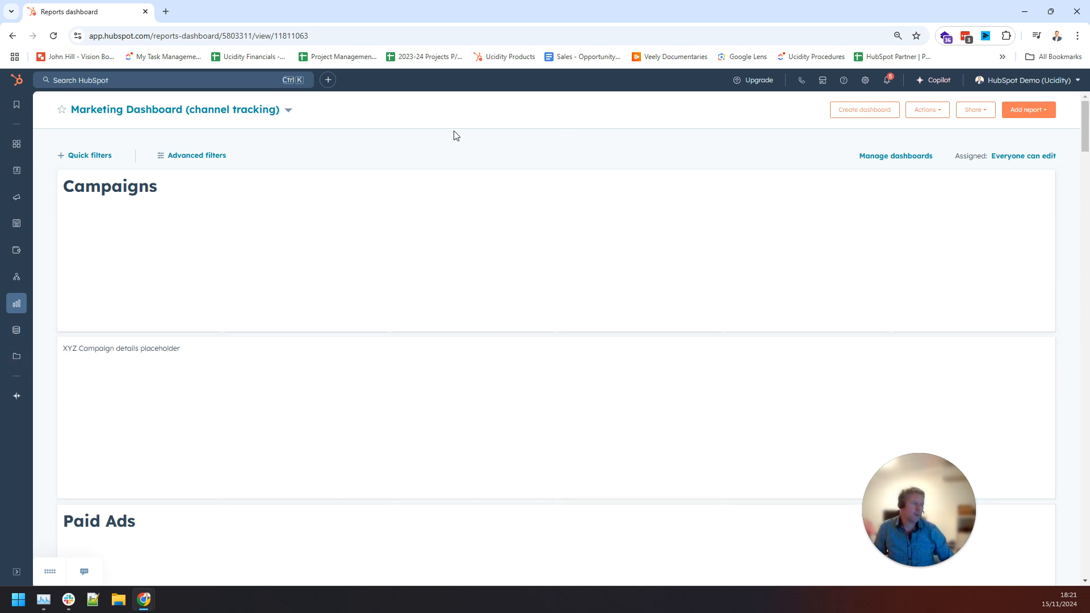
# Visit Contacts, then return to the Sales Pipeline Deals board showing AU$1.92M total deal amount.
pyautogui.moveTo(16, 170)
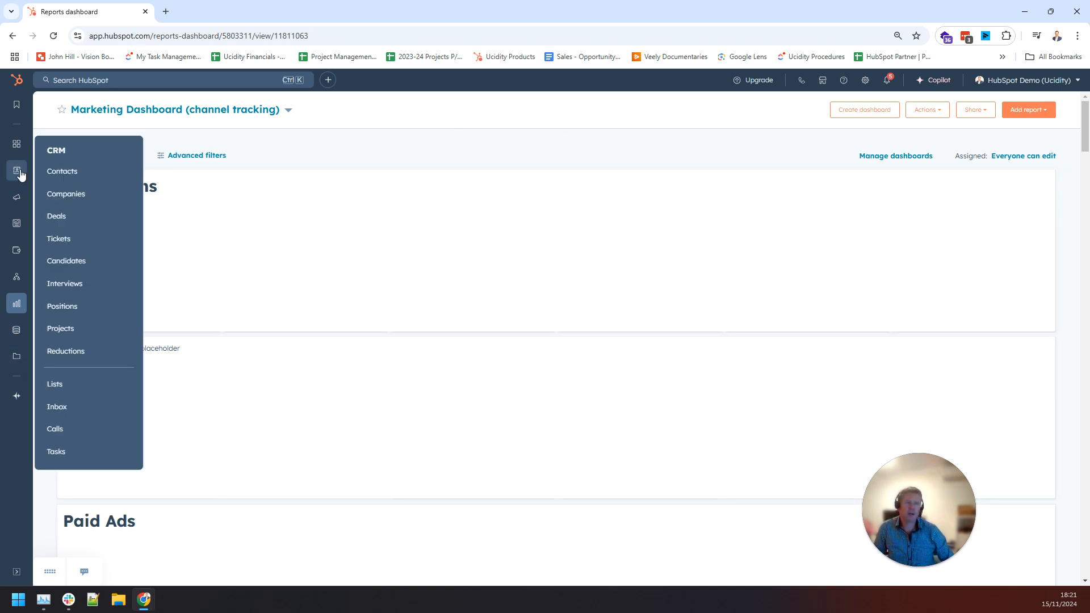
pyautogui.click(74, 171)
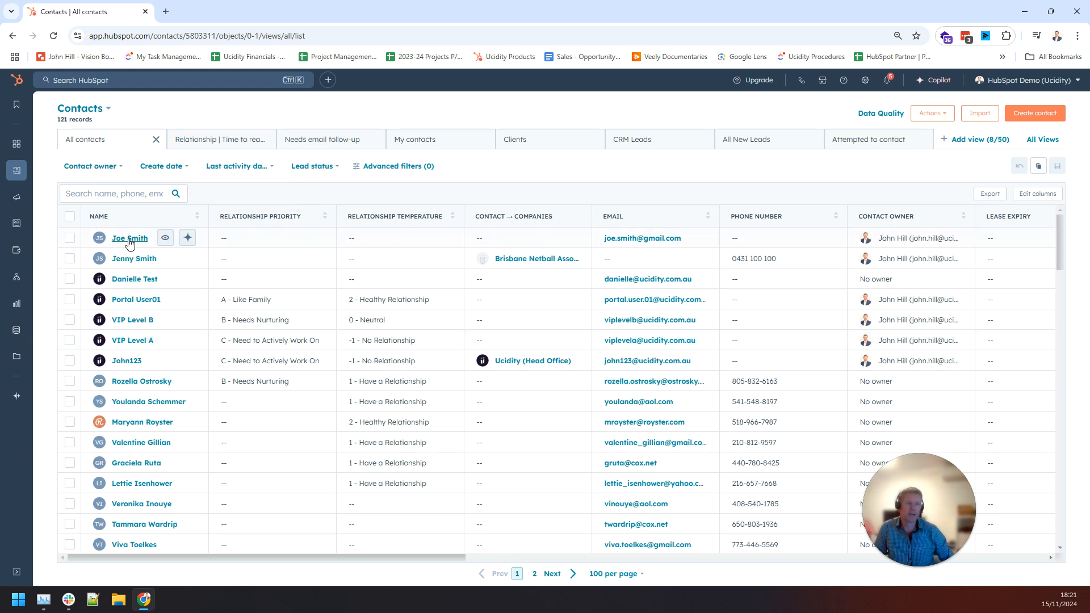
pyautogui.moveTo(12, 176)
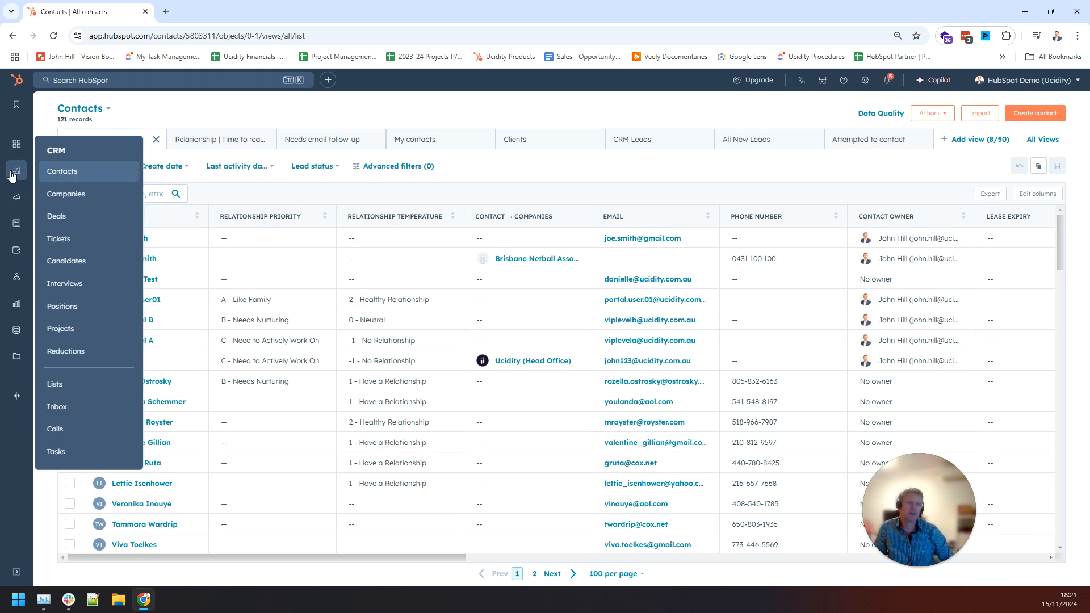
pyautogui.click(72, 216)
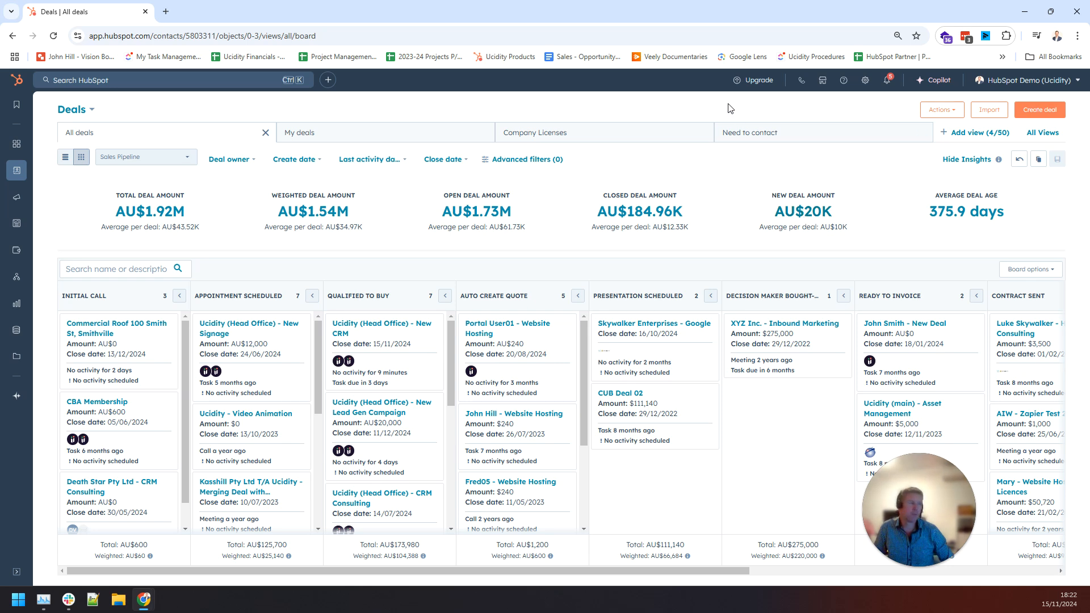
pyautogui.moveTo(921, 476); pyautogui.dragTo(39, 477)
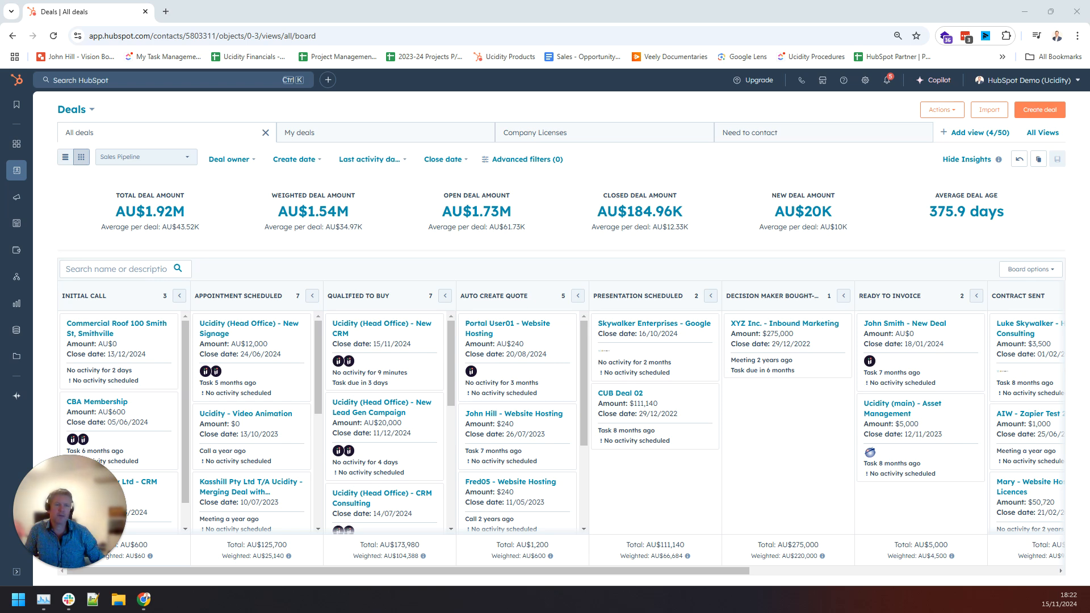